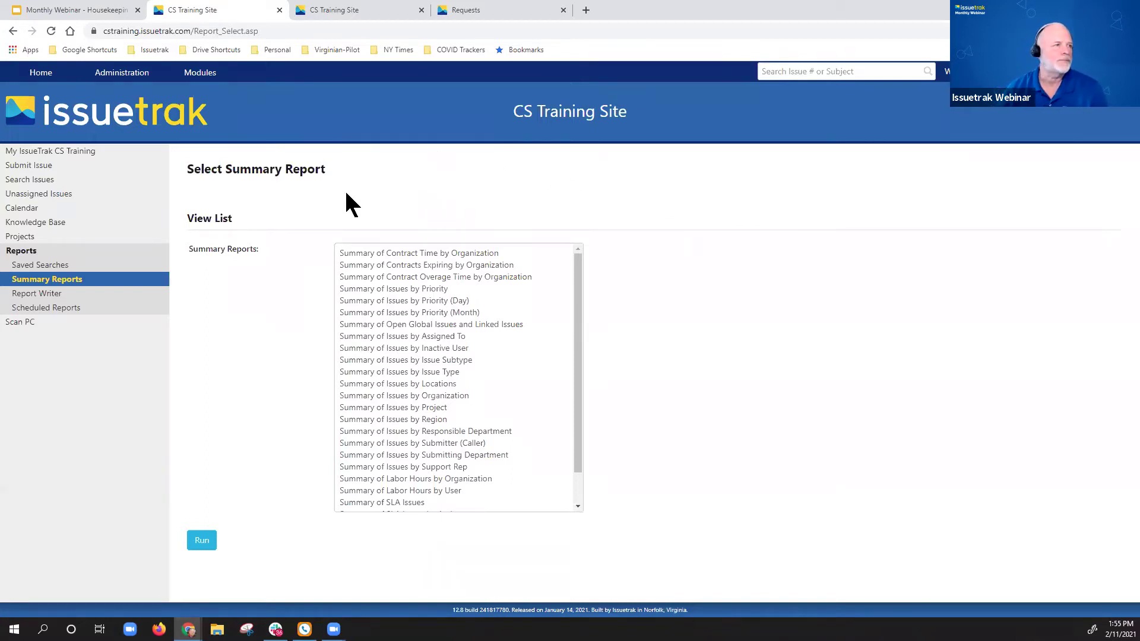
Step: Open issue #1533 from the As Enterer list in the Issue Hub and review its details and task list
left_click(43, 89)
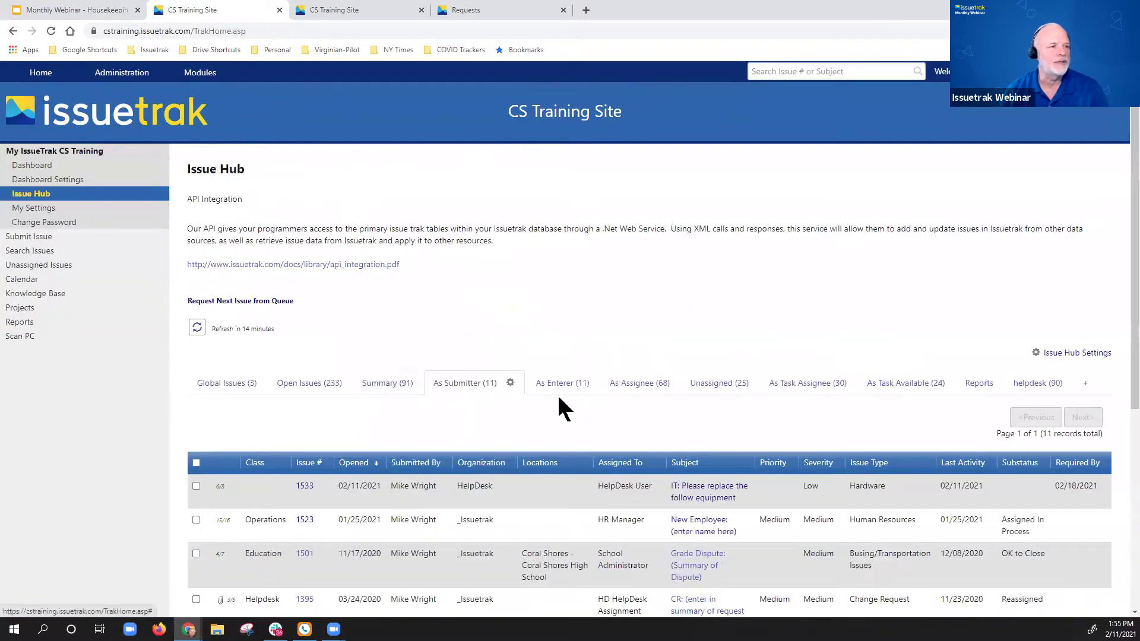
left_click(563, 385)
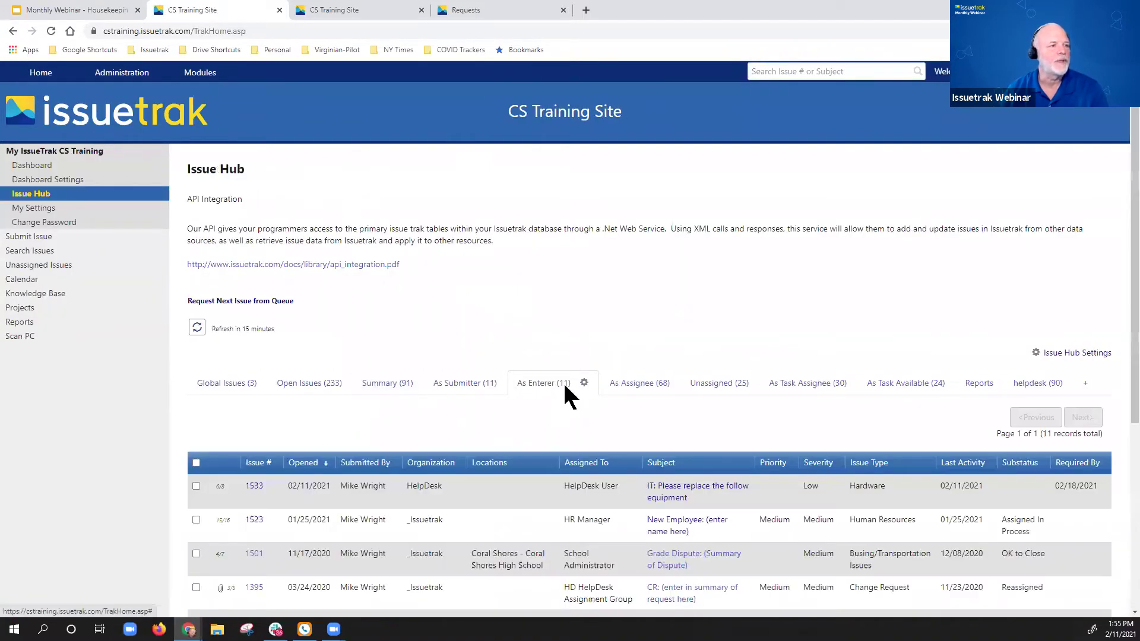
left_click(668, 488)
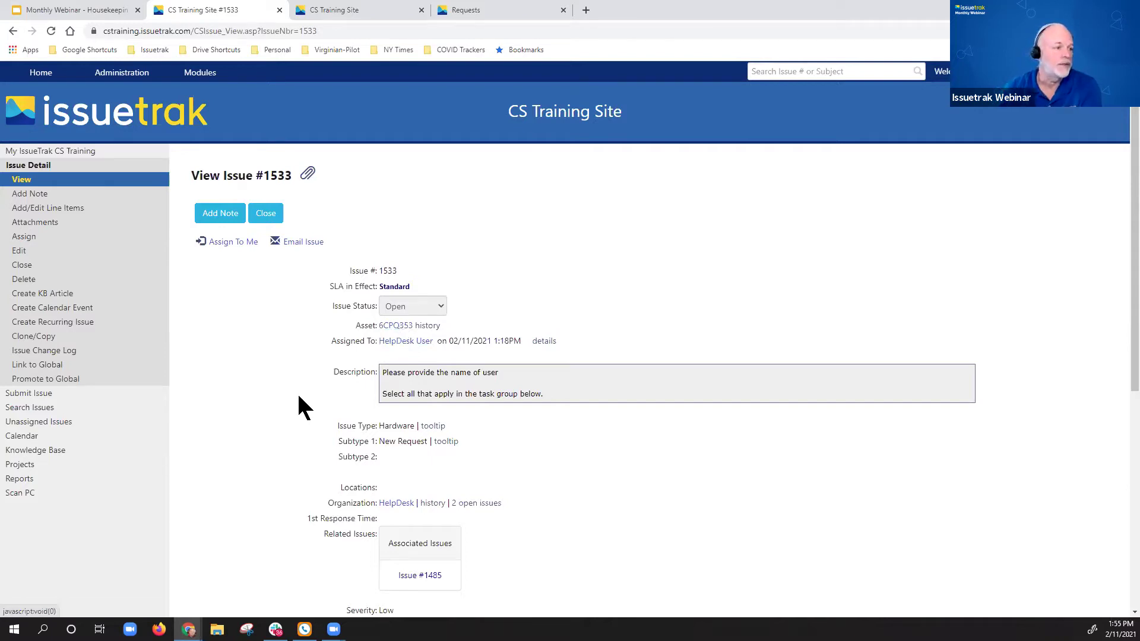
scroll(291, 415, "down", 4)
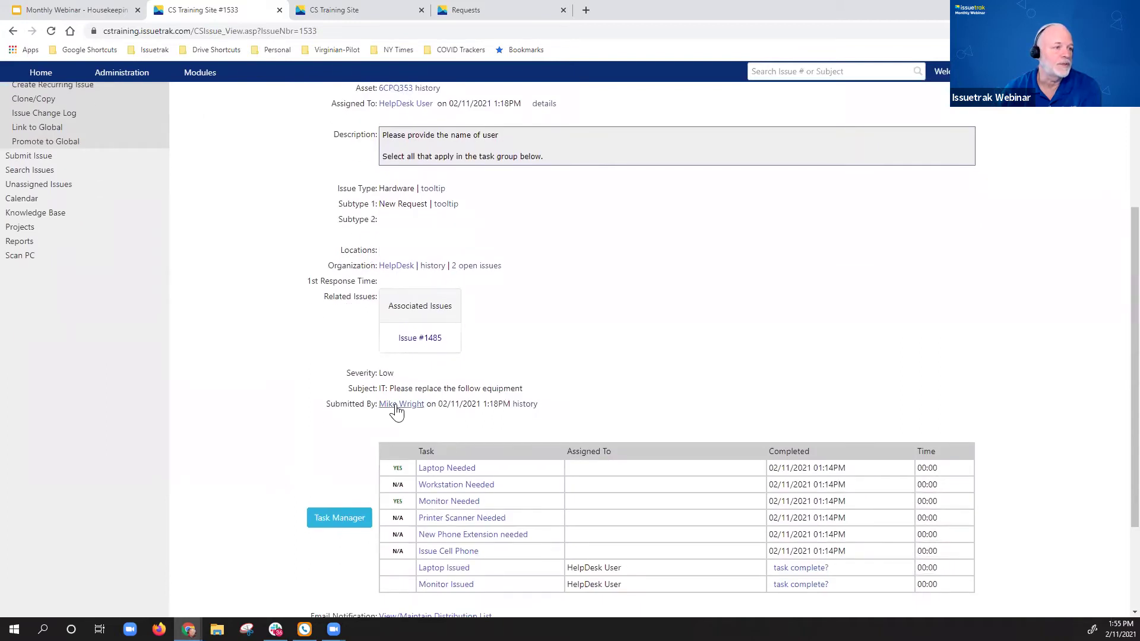
scroll(437, 287, "up", 4)
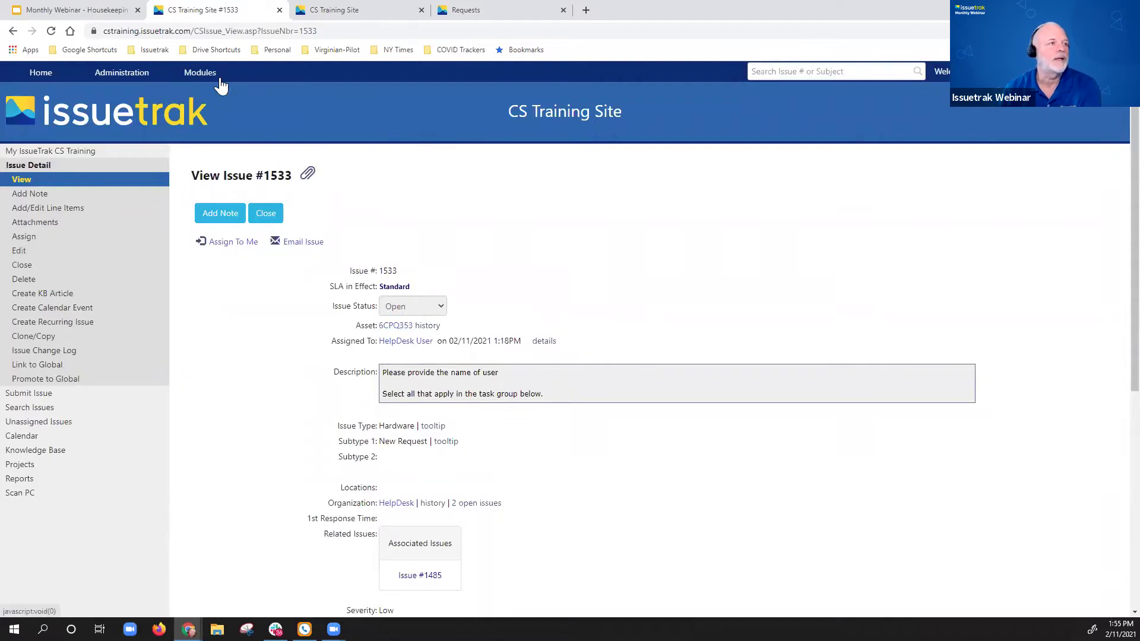
Step: Open asset 6CPQ353 from the IT - Laptop assets in Asset Management and review its identification and user information
left_click(192, 73)
left_click(218, 124)
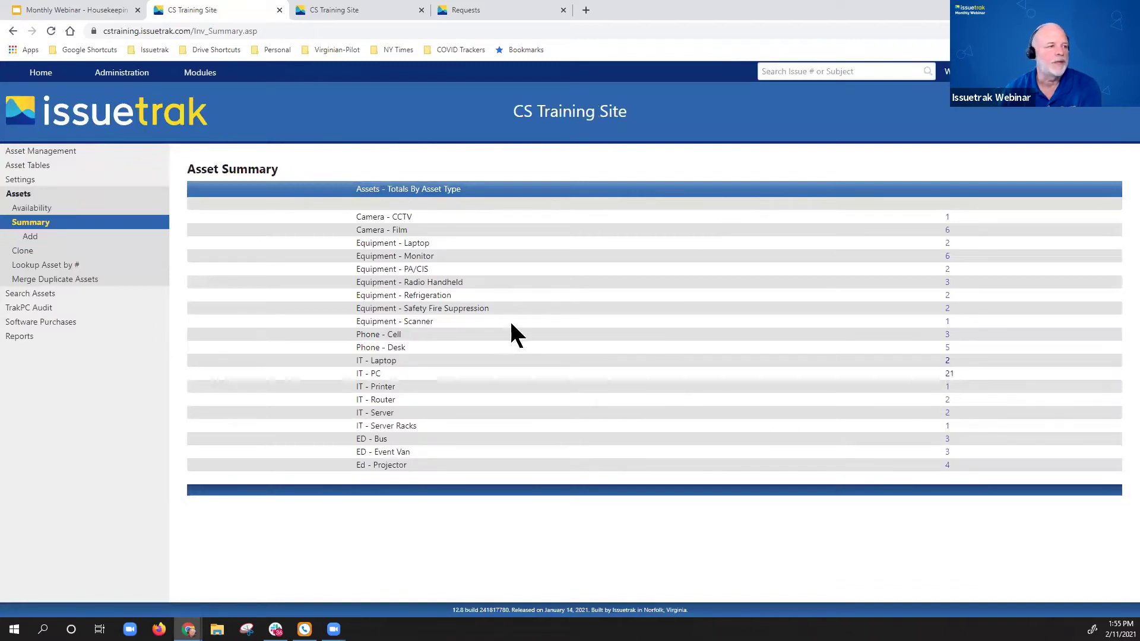
left_click(948, 367)
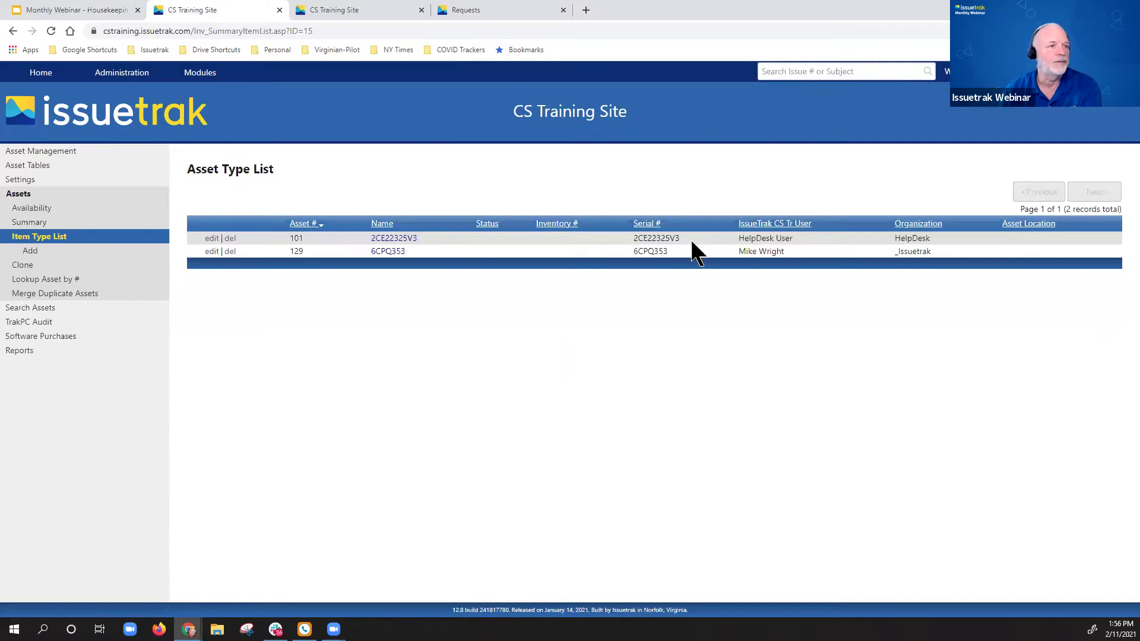
left_click(386, 253)
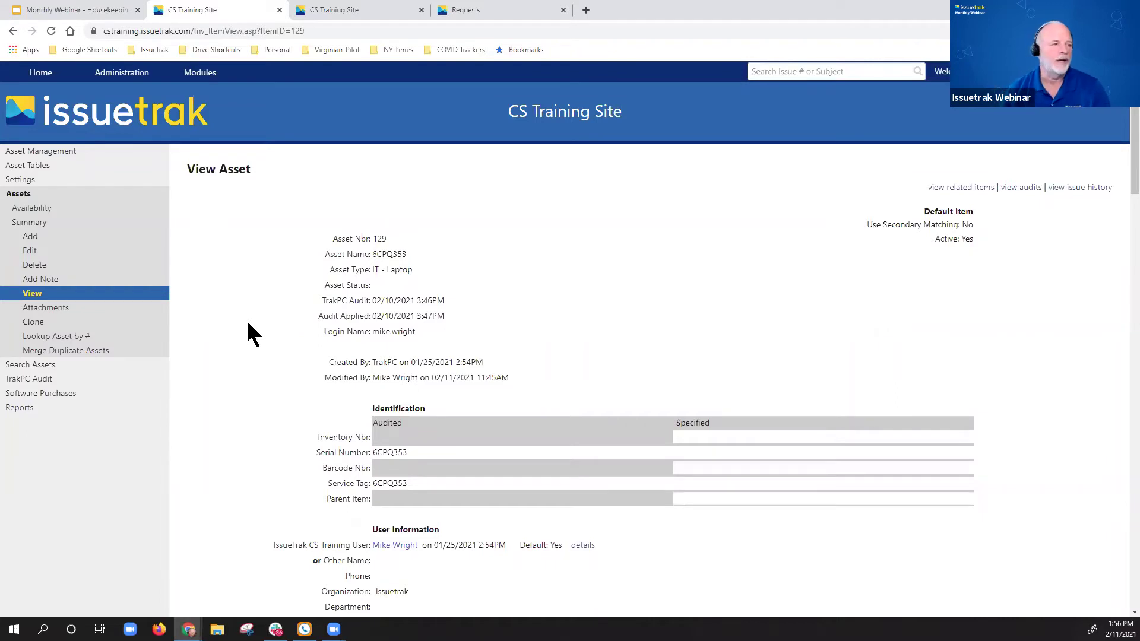
scroll(247, 322, "down", 2)
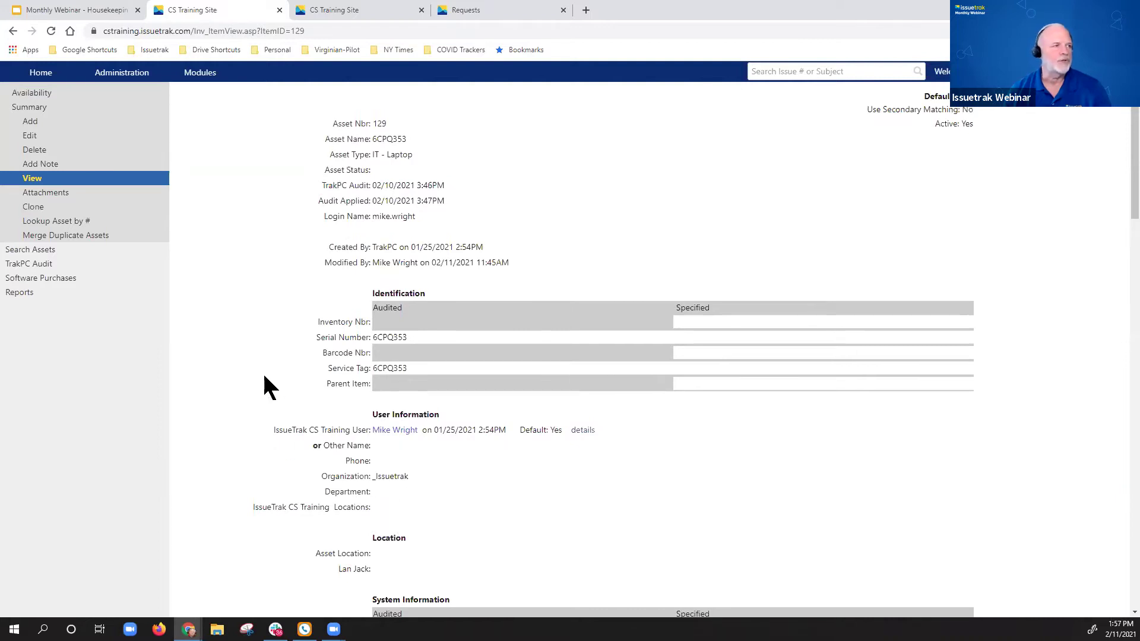
scroll(263, 374, "up", 2)
Step: Edit asset 6CPQ353 to set its department to OPS Information Technology and its training location to HQ - Headquarters
left_click(34, 253)
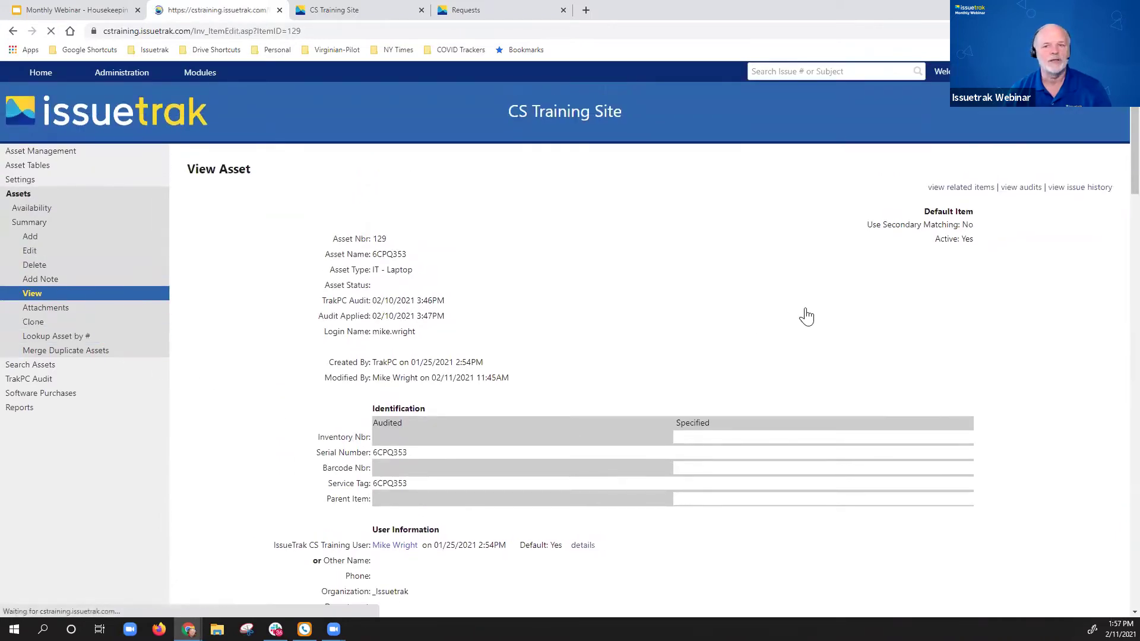
scroll(682, 428, "down", 5)
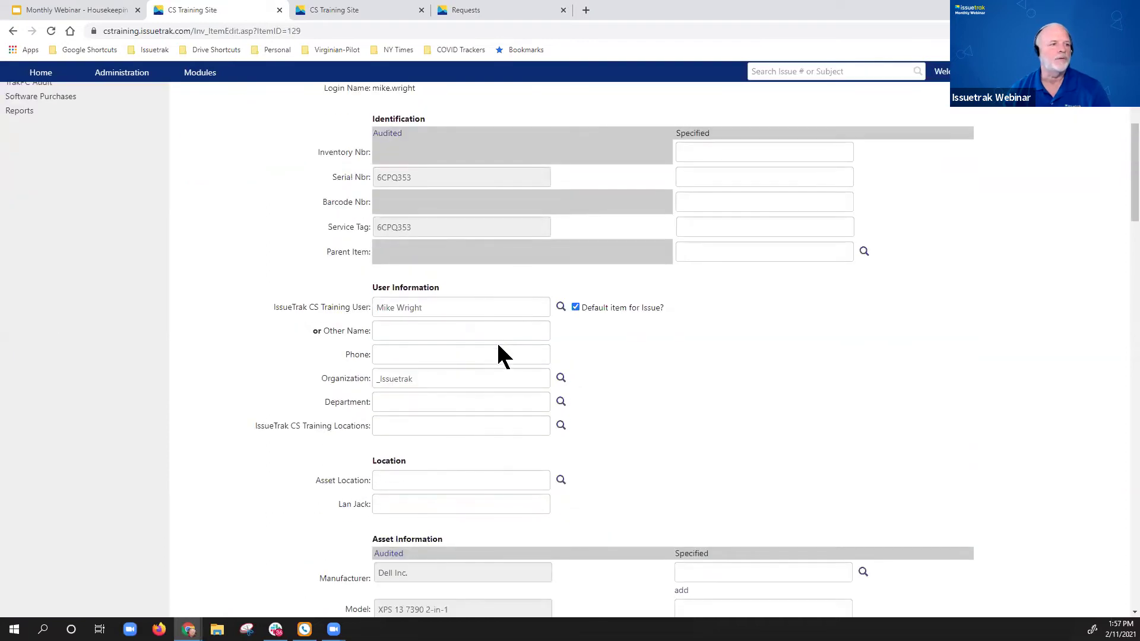
left_click(561, 403)
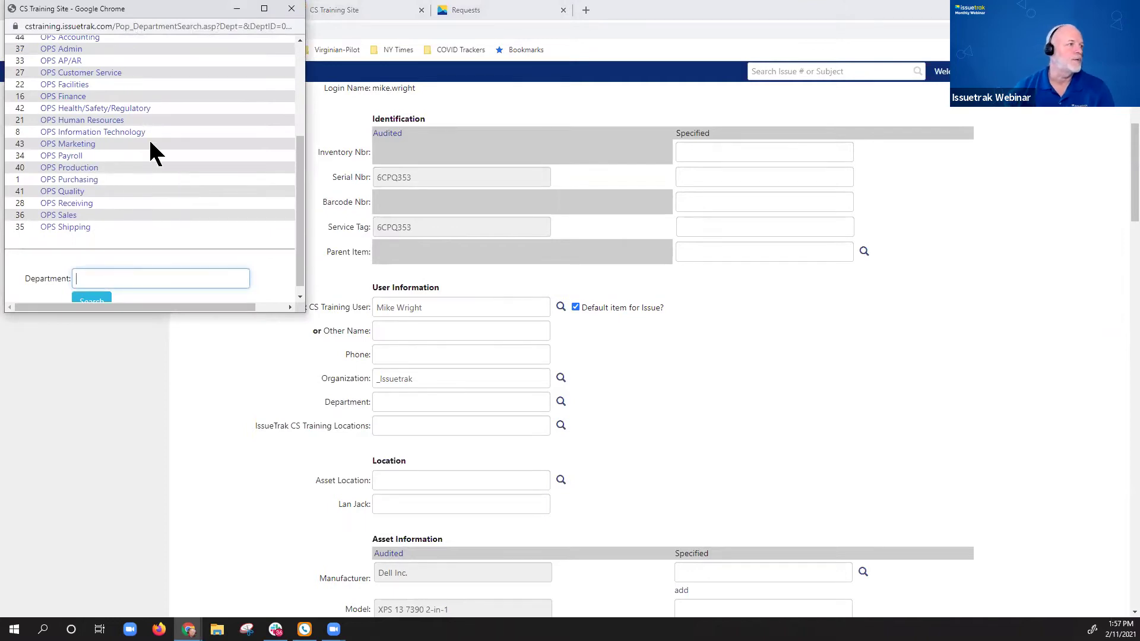
scroll(150, 143, "up", 2)
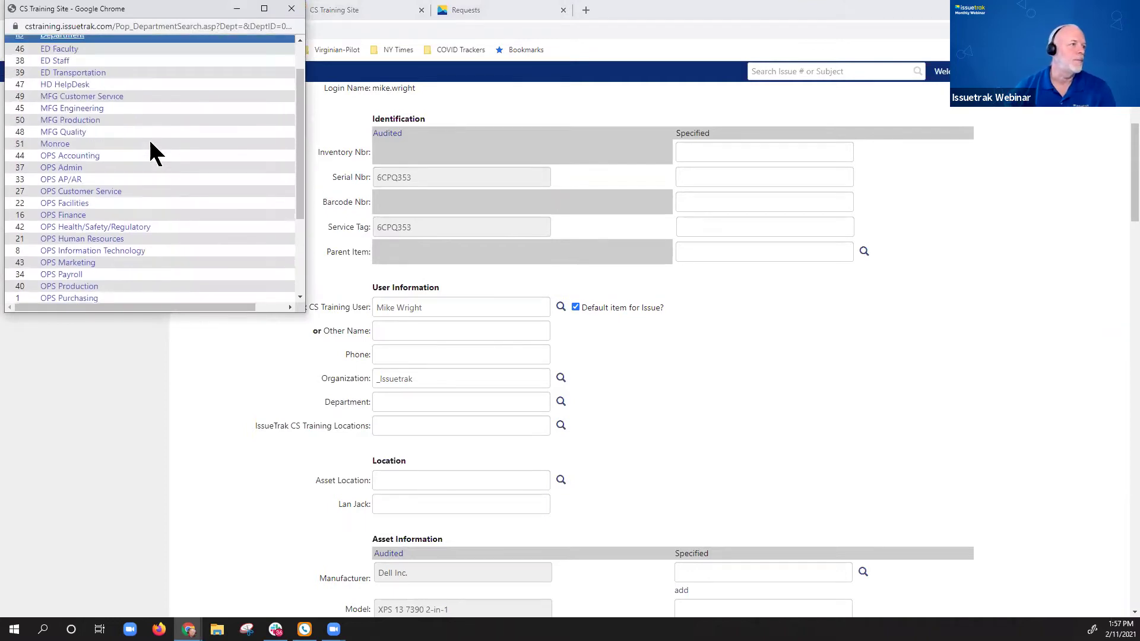
left_click(97, 254)
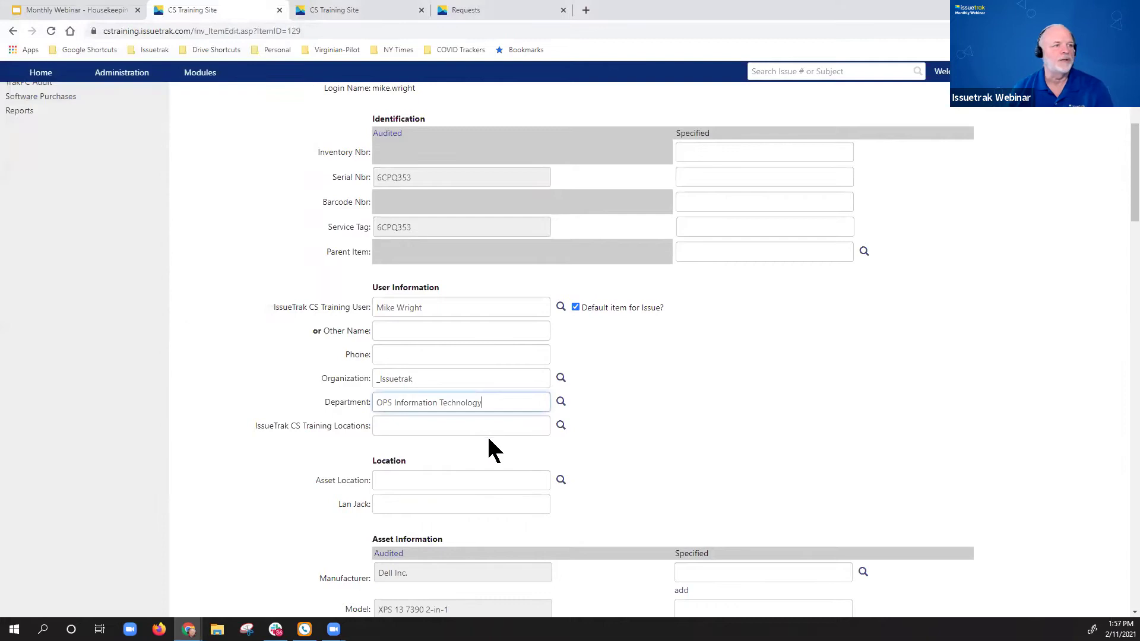
left_click(561, 426)
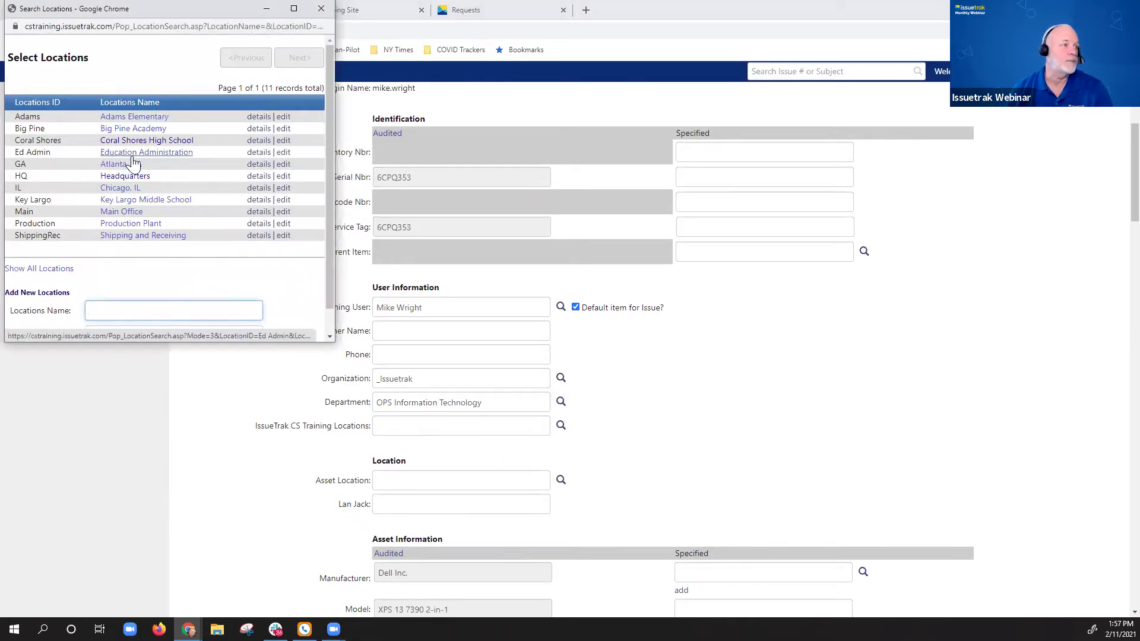
left_click(119, 180)
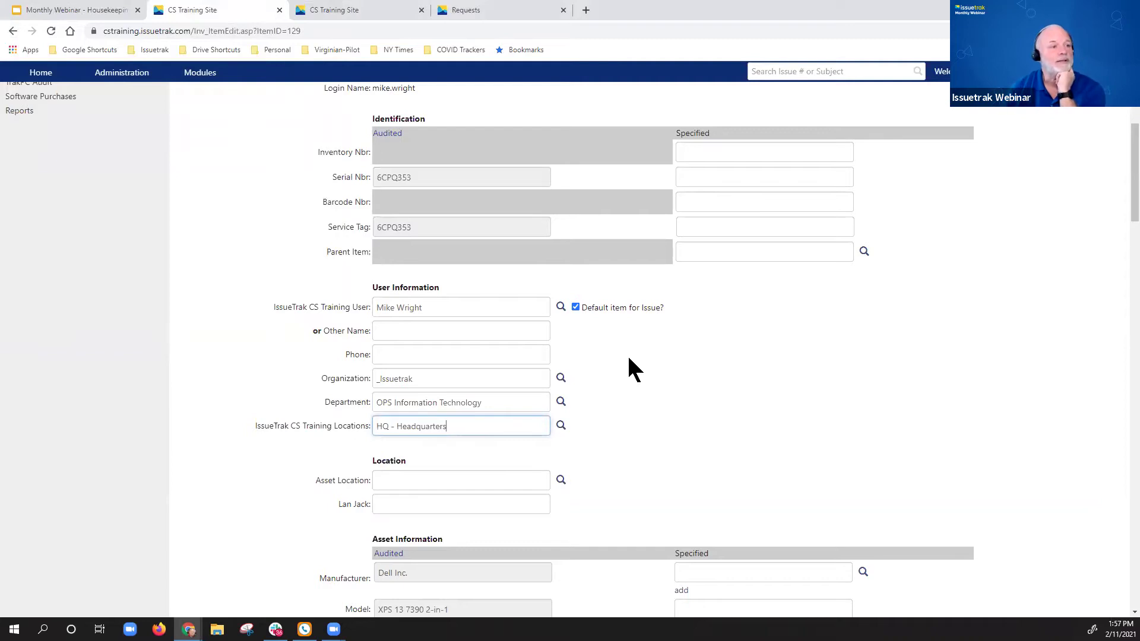
Step: Enter the user's phone number in the asset's user information and save the record
left_click(432, 356)
type("5555")
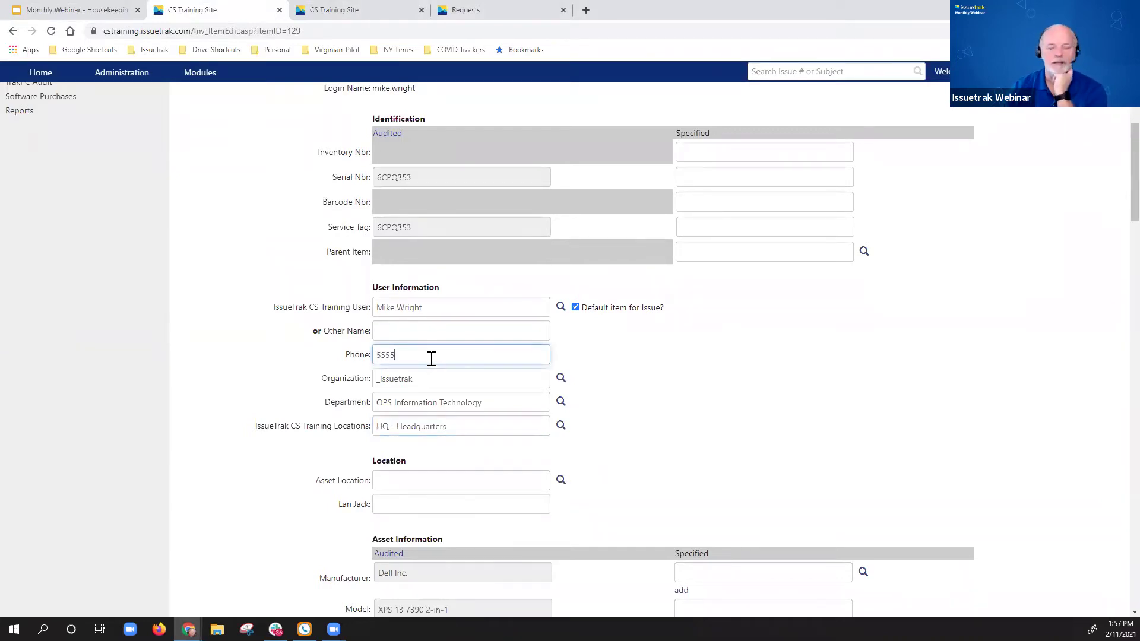
key("BackSpace")
type("-555-1999")
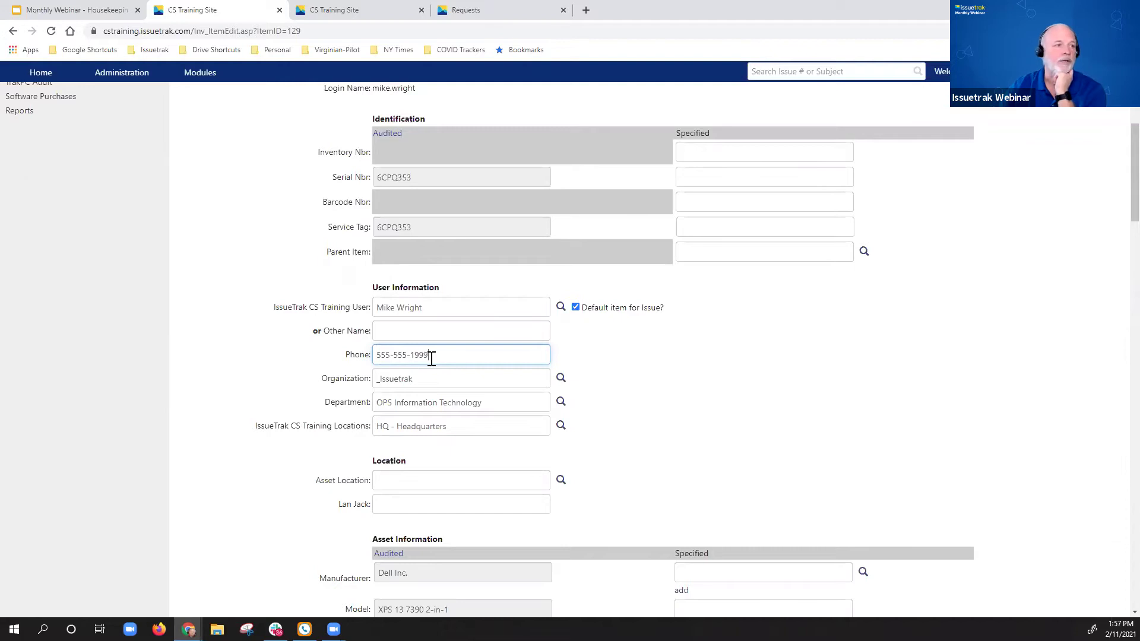
left_click(755, 353)
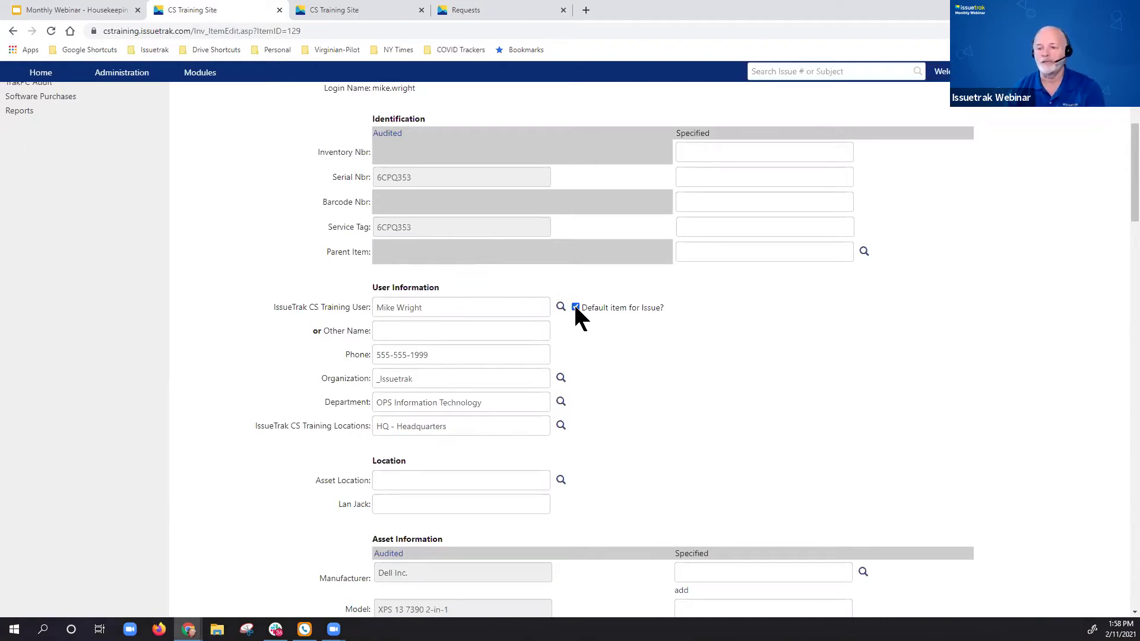
scroll(217, 392, "up", 6)
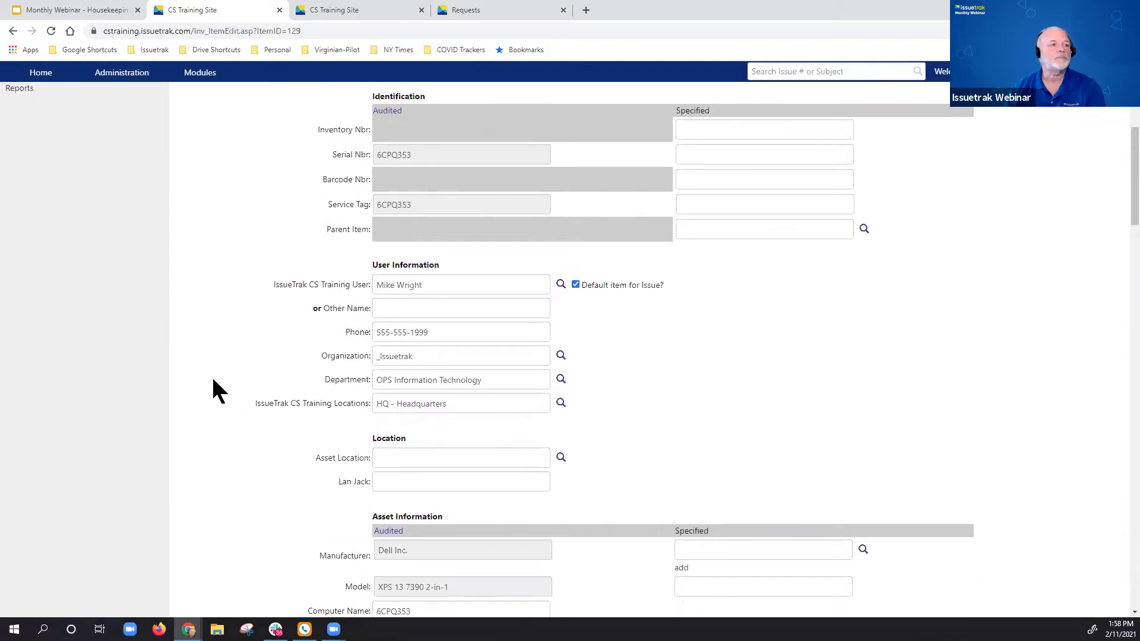
left_click(208, 192)
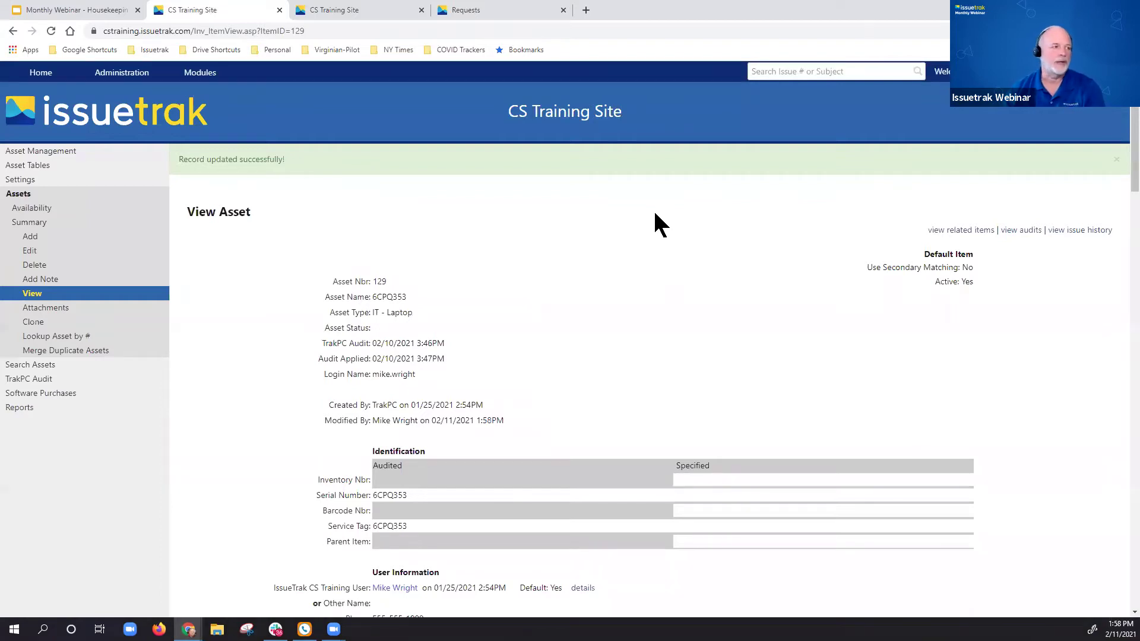
Step: Download the ScanPC on-demand audit program from the Scan PC page into the Downloads folder
mouse_move(37, 76)
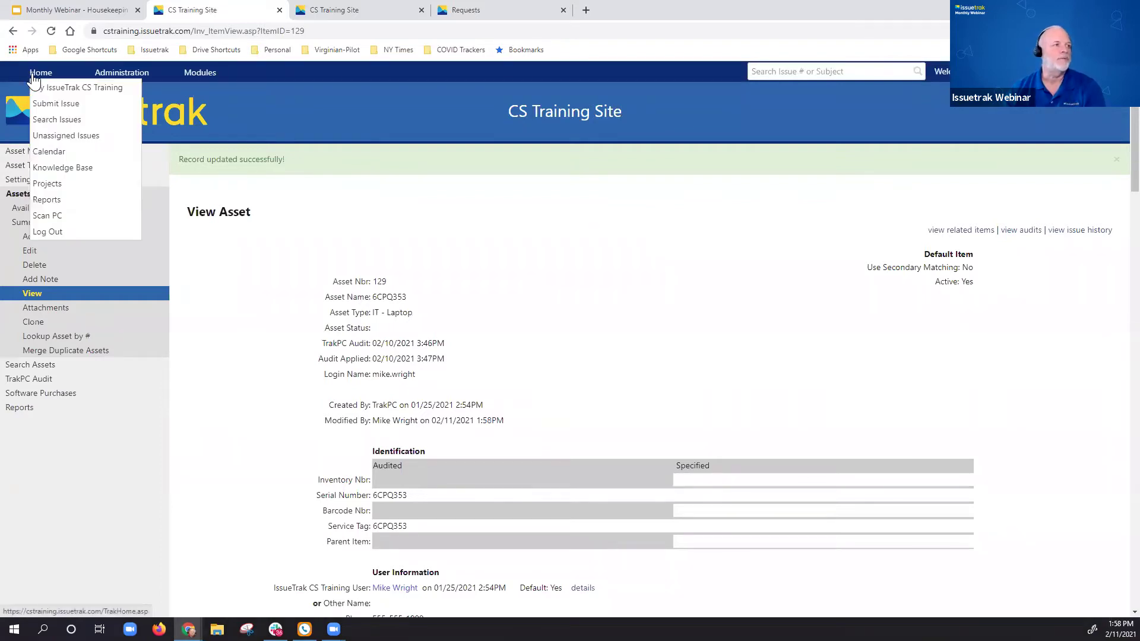
left_click(48, 216)
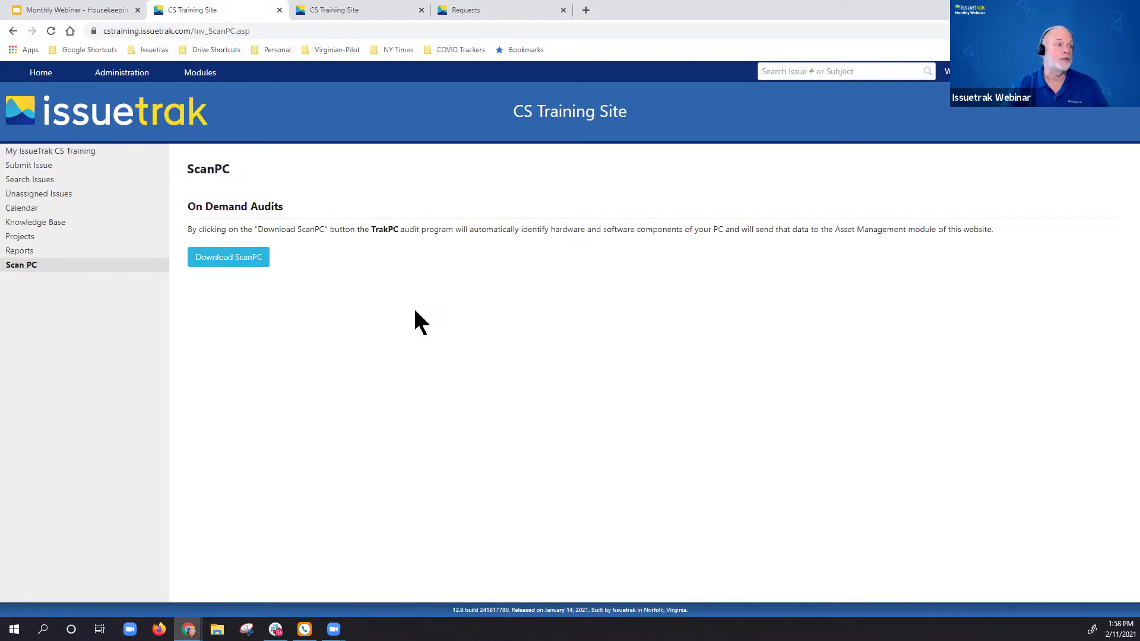
left_click(234, 266)
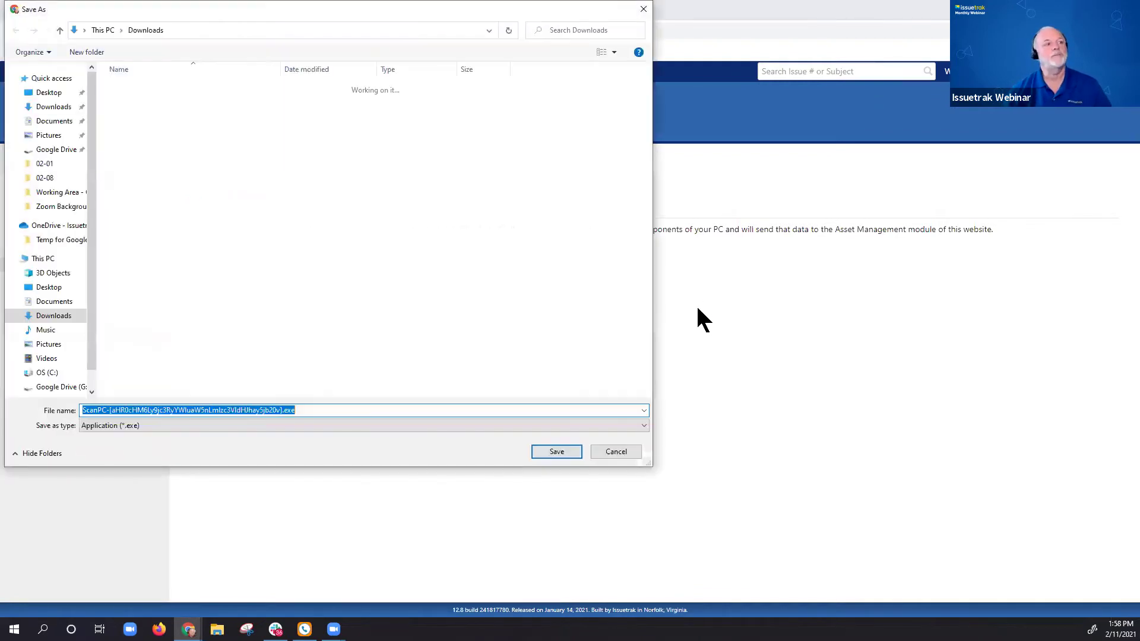
left_click(560, 455)
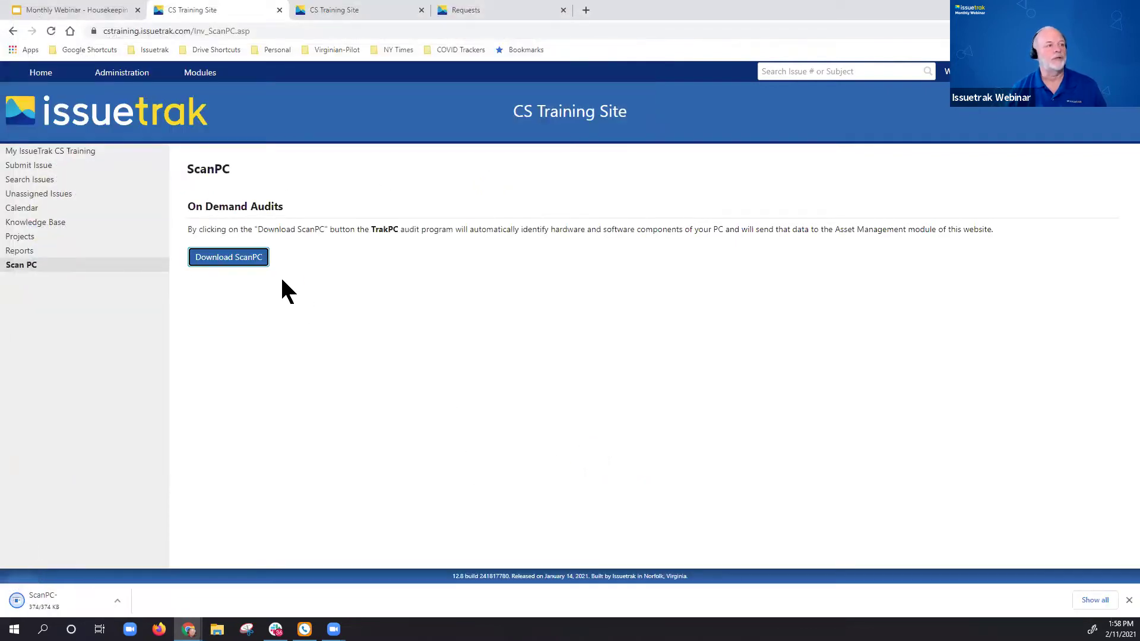
Step: Run the downloaded ScanPC program to audit this computer, and close its console window once the audit has run
left_click(78, 600)
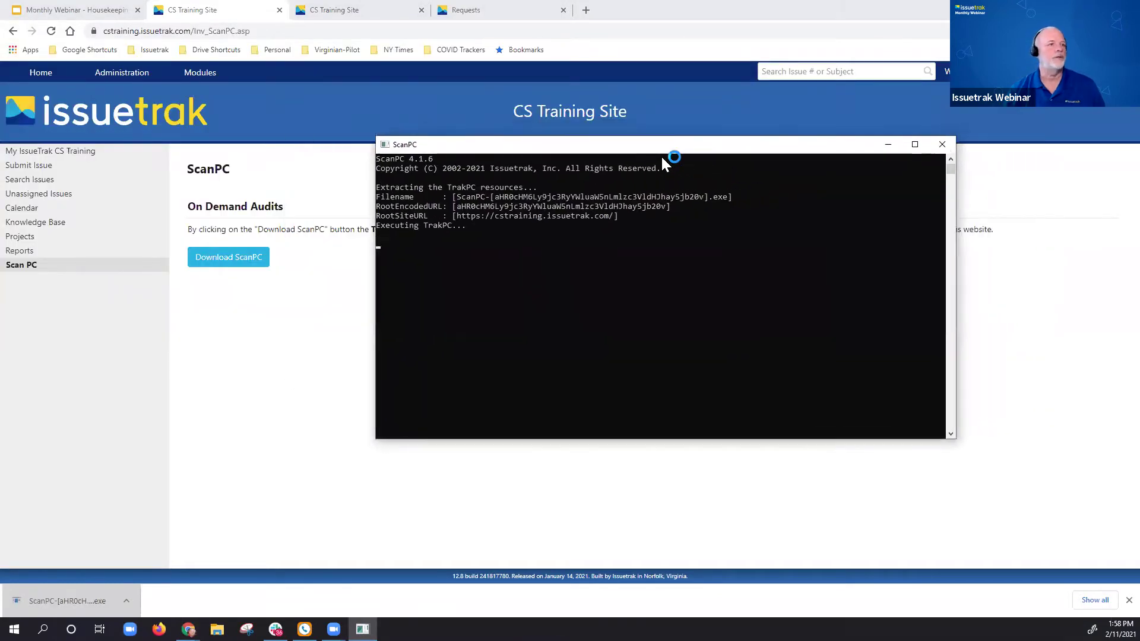
left_click_drag(663, 148, 821, 281)
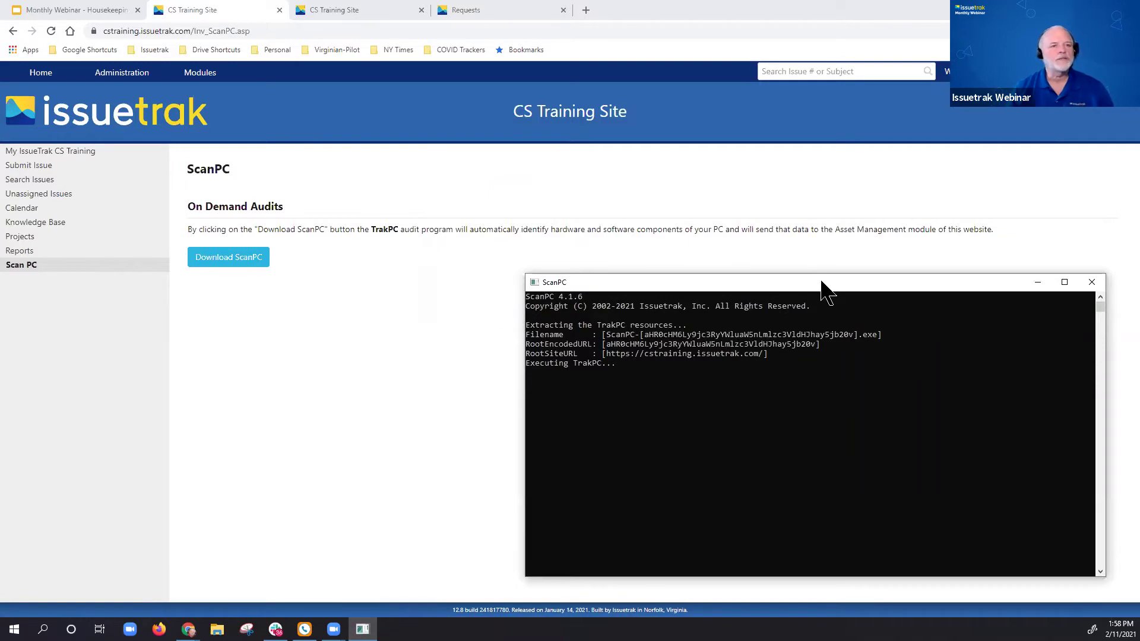
left_click_drag(823, 284, 821, 273)
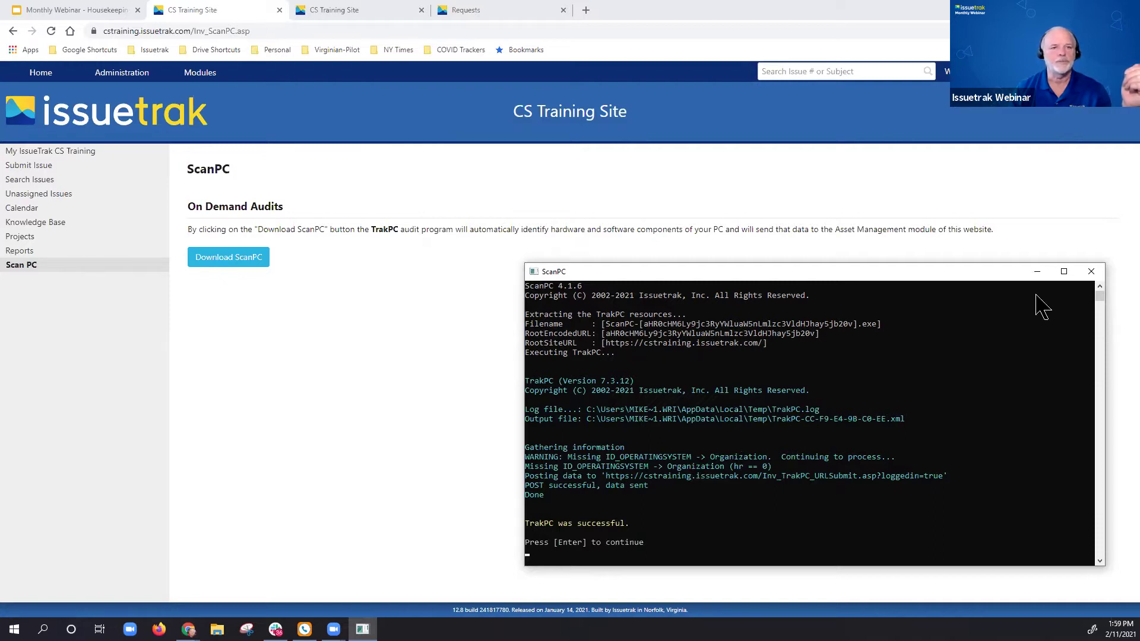
left_click(1092, 272)
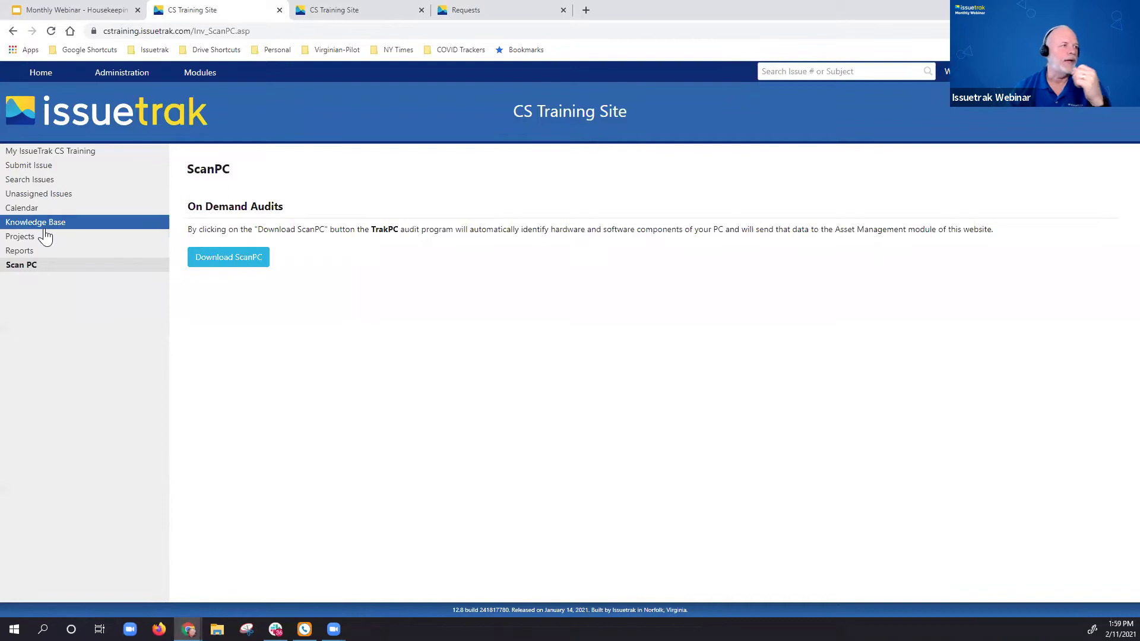
Step: Apply the pending TrakPC audits with a matching asset from the Audit Summary in Asset Management
mouse_move(197, 83)
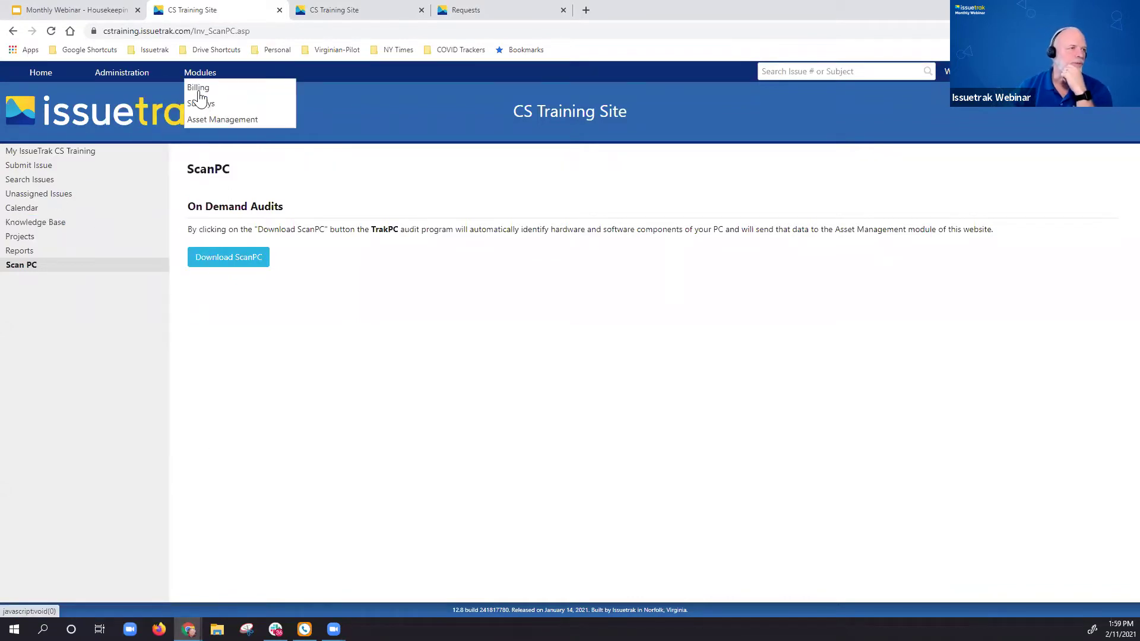
left_click(202, 118)
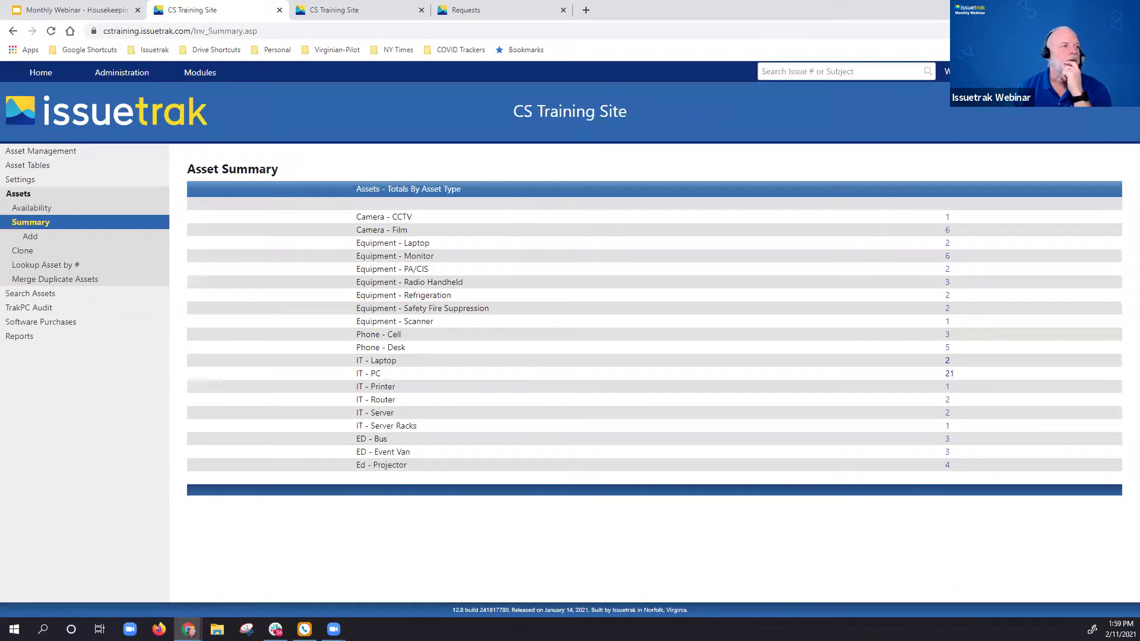
left_click(33, 307)
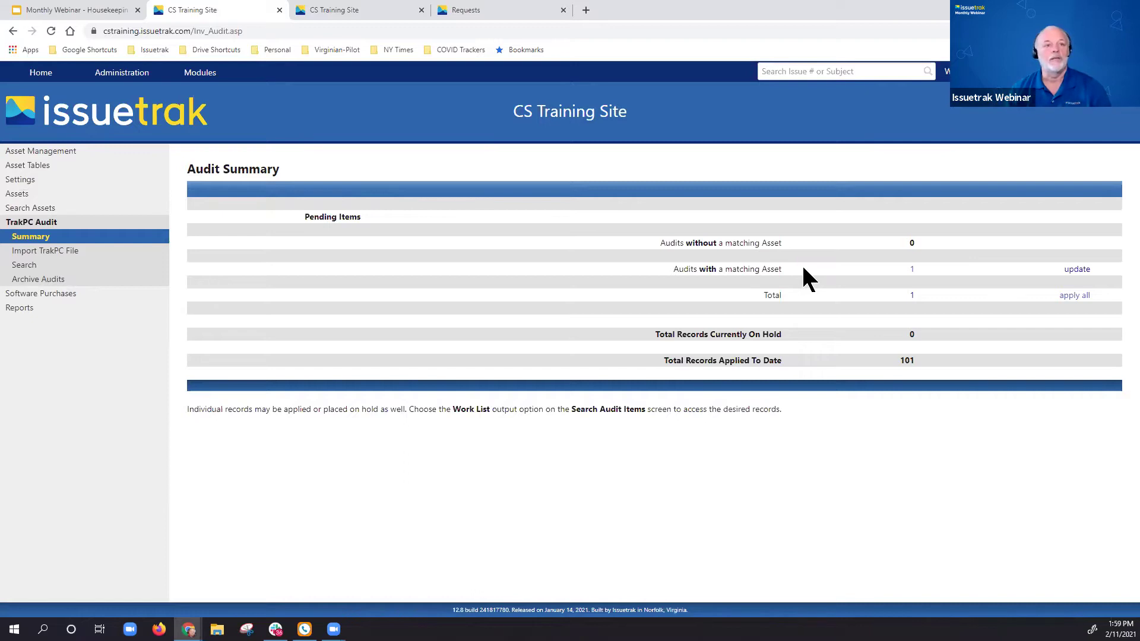
left_click(1078, 272)
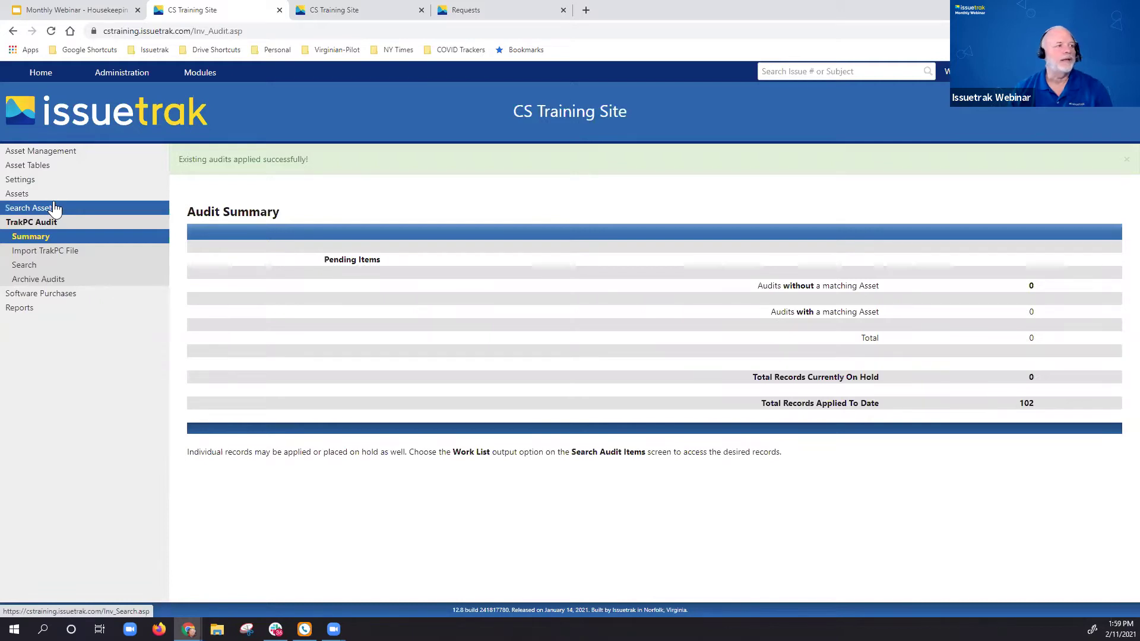
Step: Open the IT - Laptop asset 6CPQ353 from the Asset Summary and show its audit records in an enlarged window
left_click(18, 225)
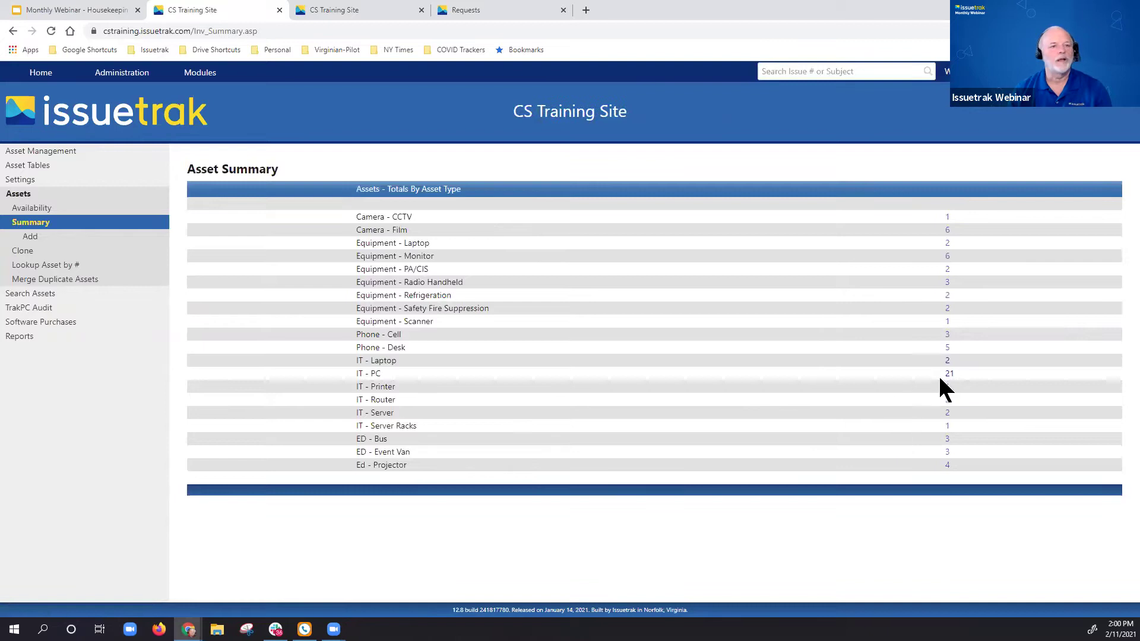
left_click(948, 362)
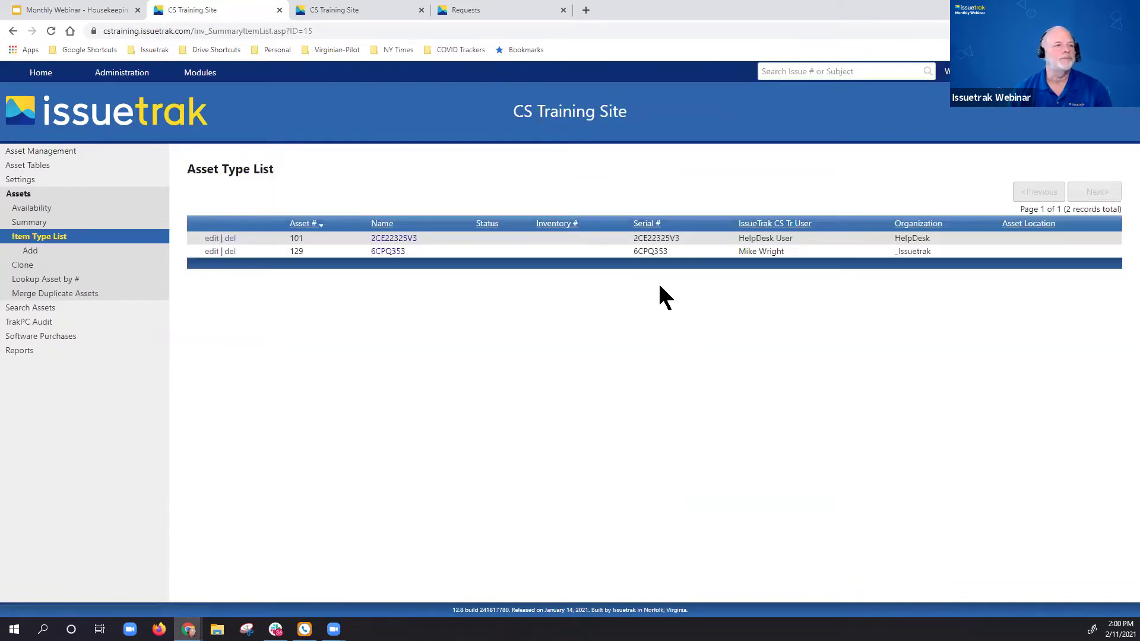
left_click(390, 252)
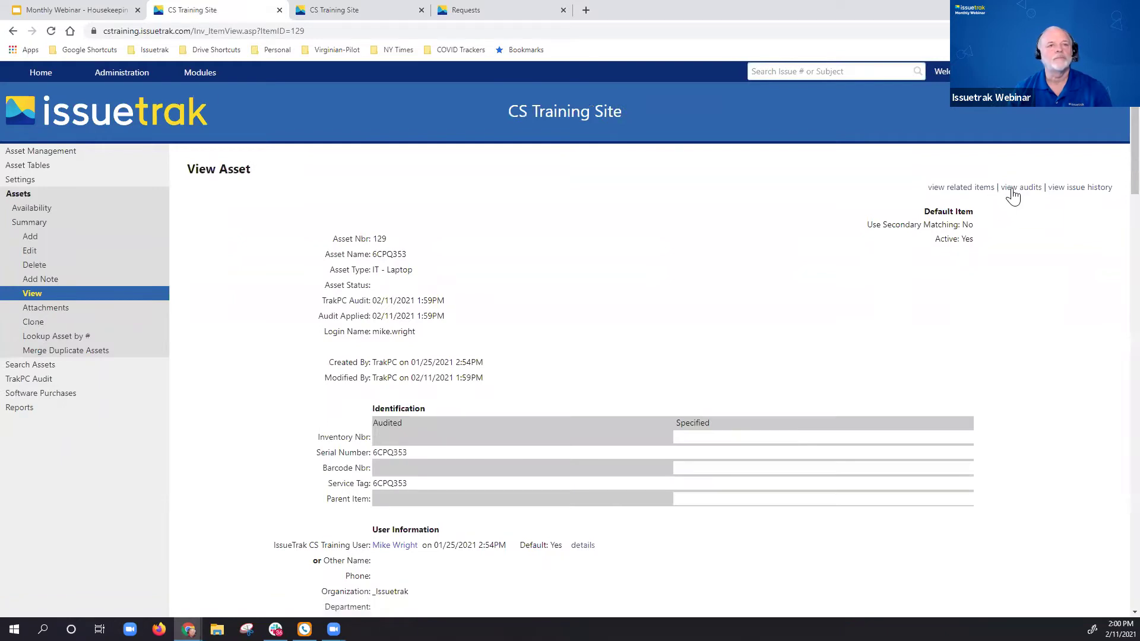
left_click(1016, 193)
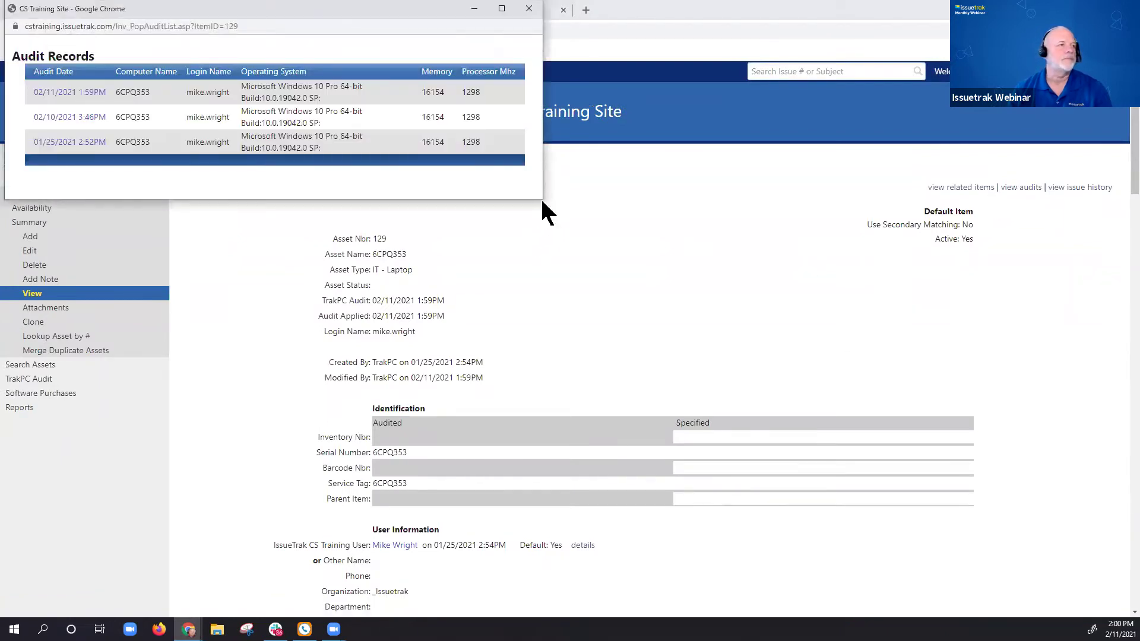
left_click_drag(542, 200, 885, 351)
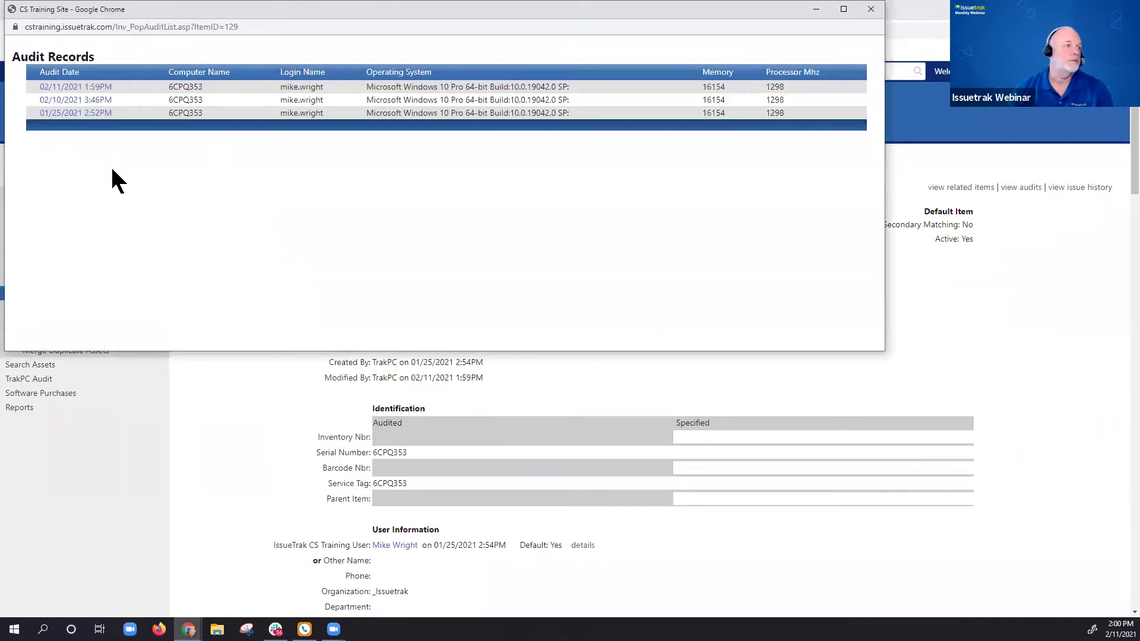
Step: Examine the full details of the 02/11/2021 1:59PM audit, including system, hardware, drives and software, and close both audit windows
left_click(69, 88)
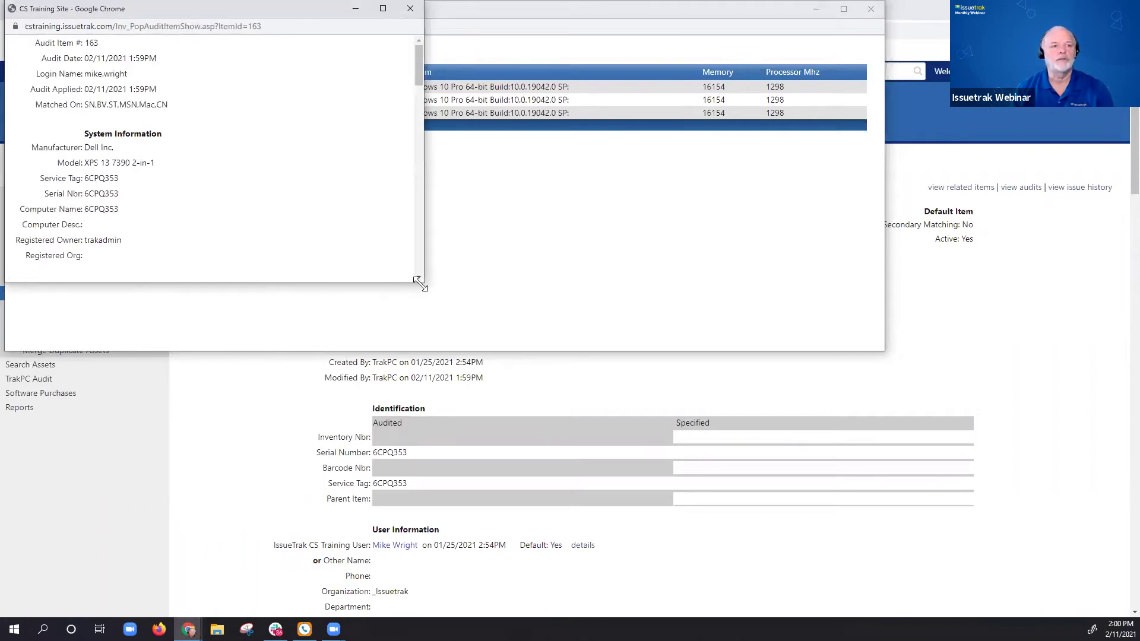
left_click_drag(420, 284, 694, 615)
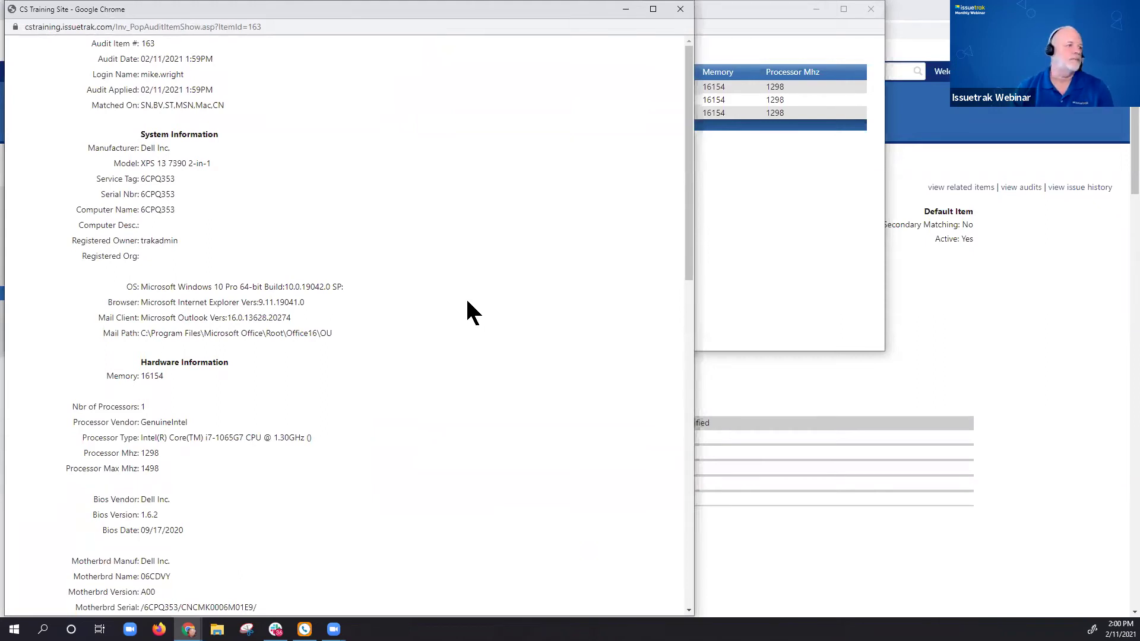
scroll(467, 302, "down", 7)
scroll(468, 302, "down", 6)
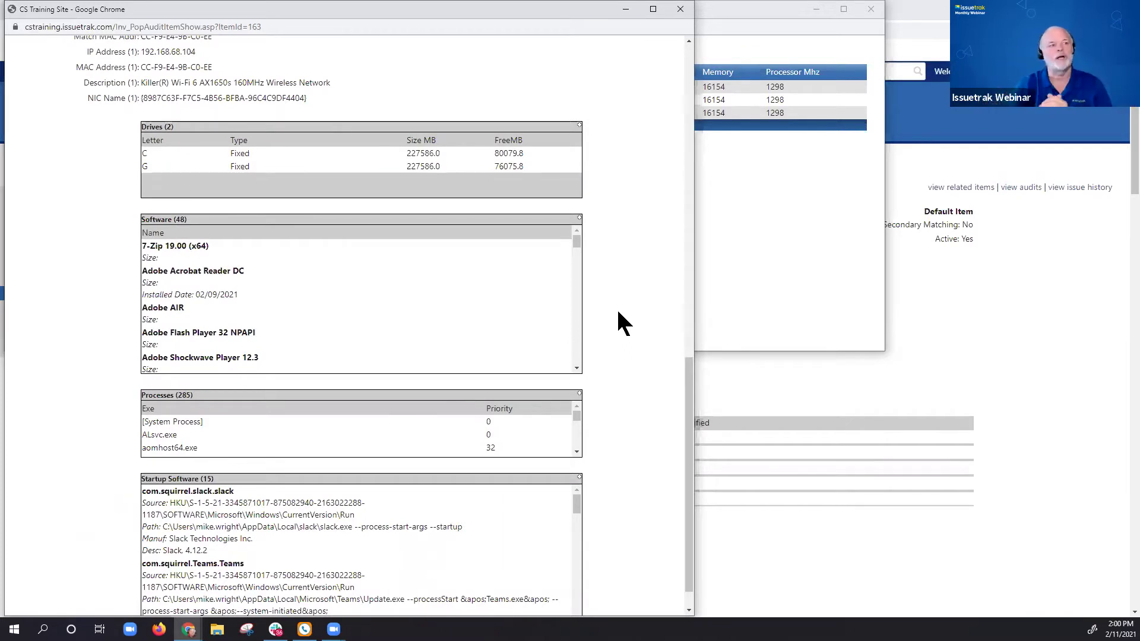
scroll(618, 312, "up", 15)
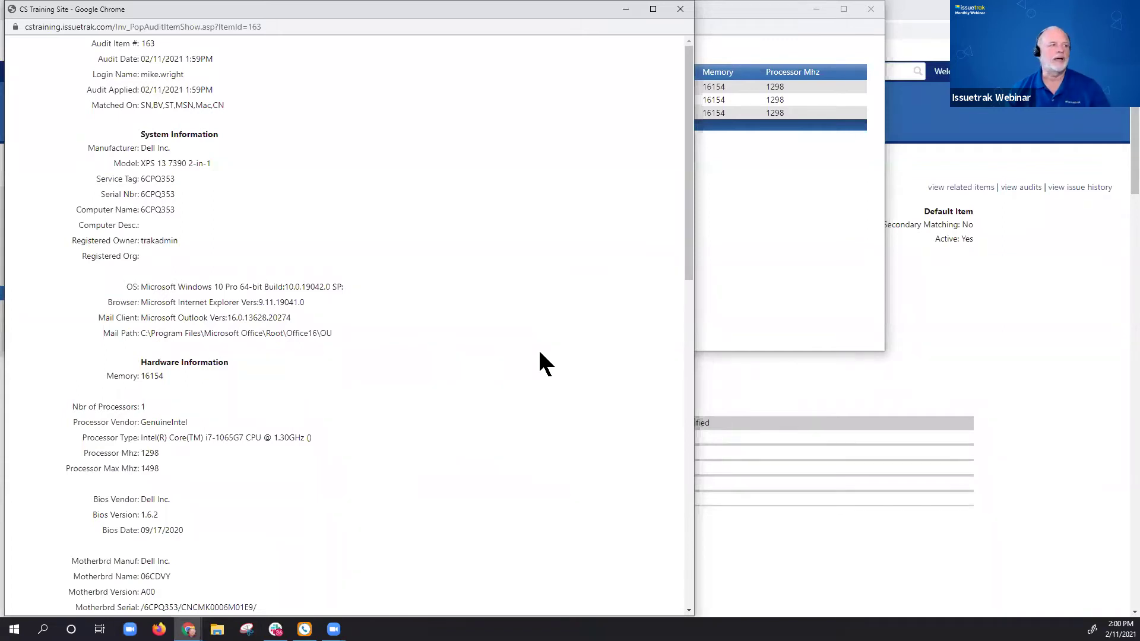
scroll(540, 353, "down", 5)
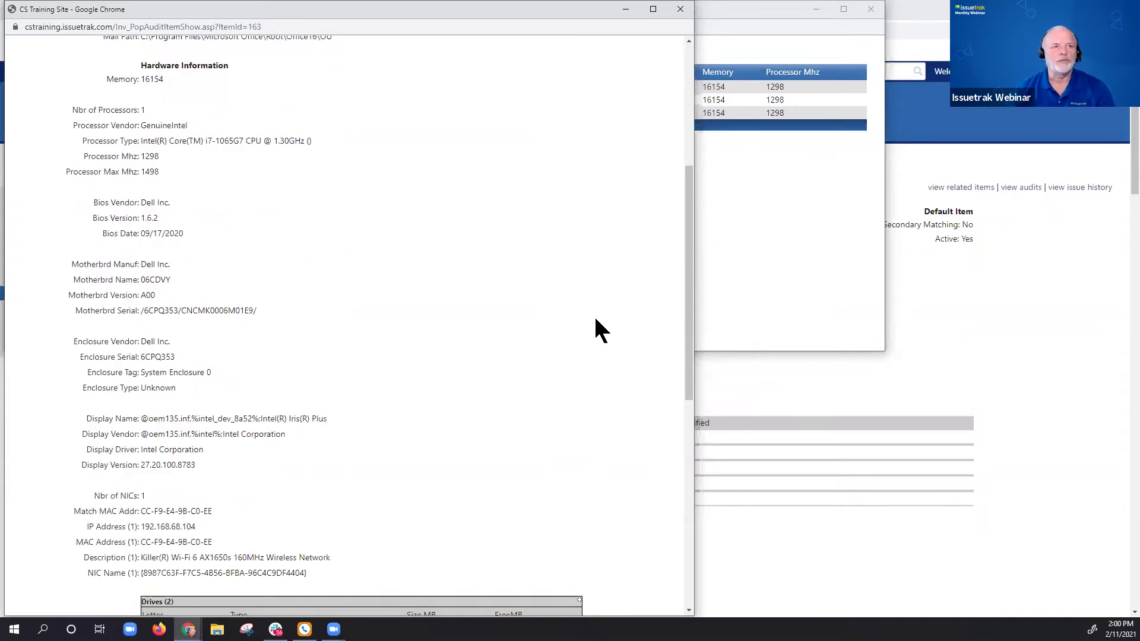
scroll(596, 319, "up", 5)
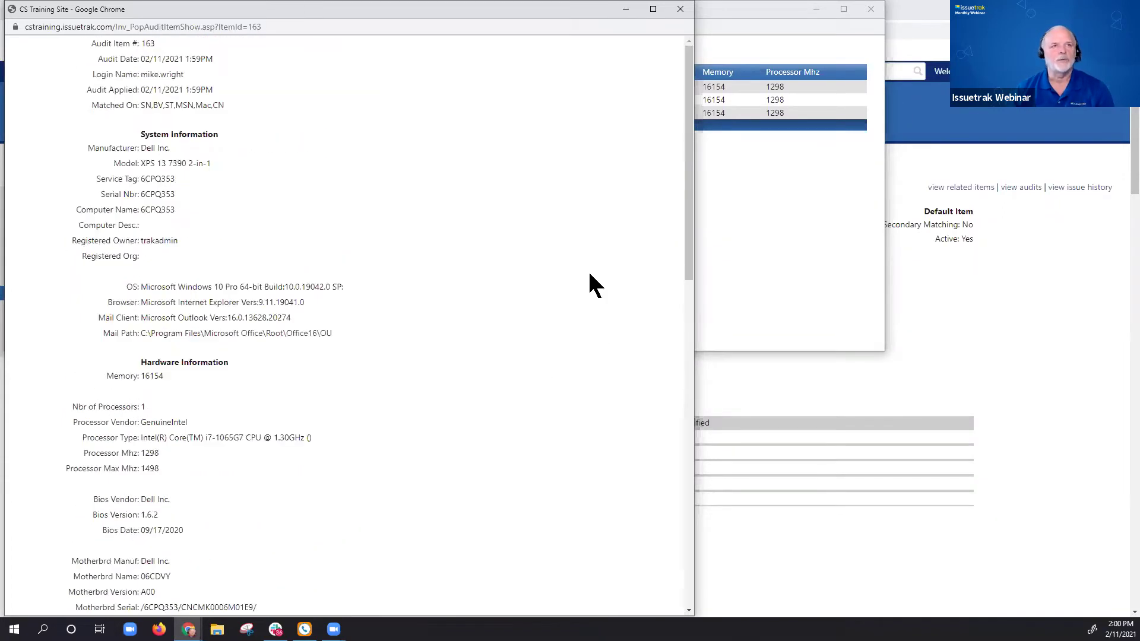
left_click(680, 8)
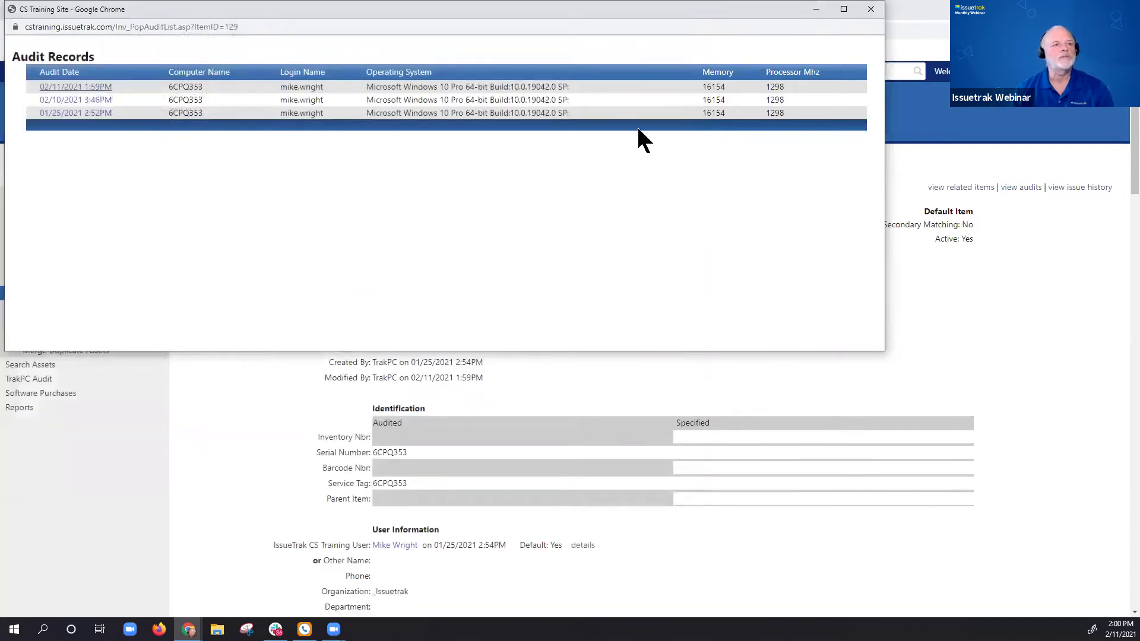
left_click(871, 10)
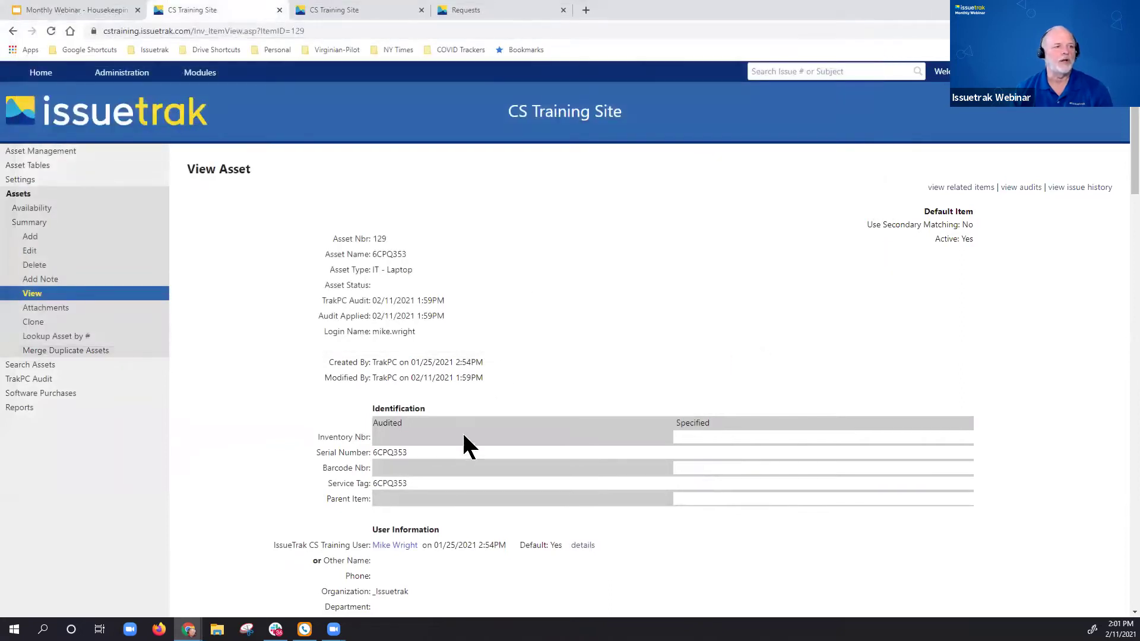
Step: Open the laptop's asset record for editing and review its audited identification, asset, hardware, network and drive information
scroll(464, 435, "down", 5)
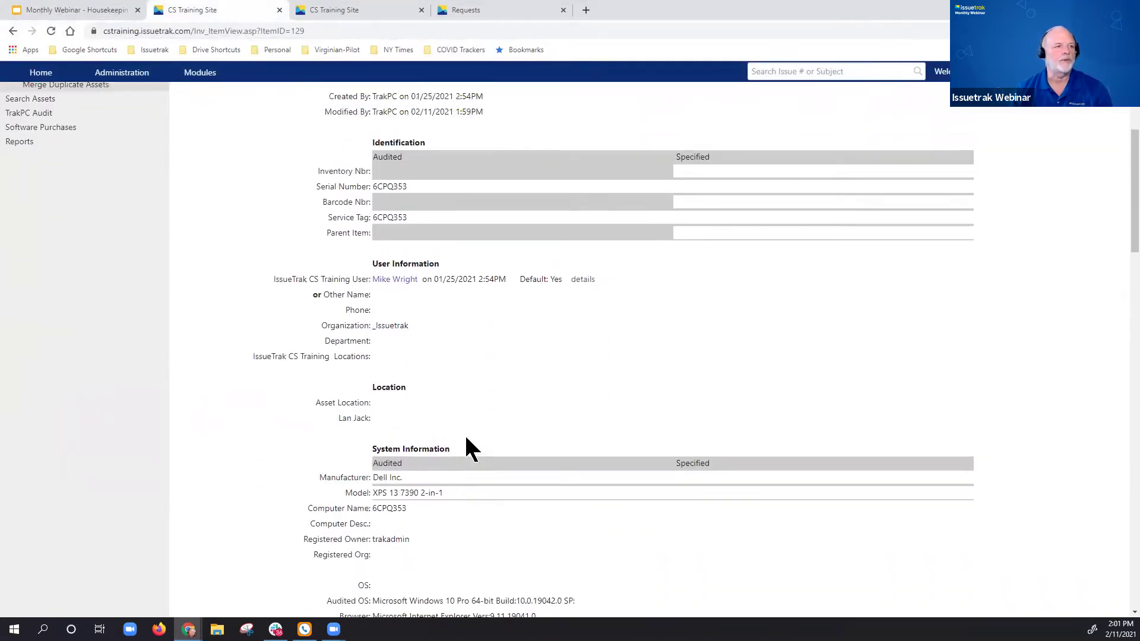
scroll(466, 448, "up", 5)
left_click(61, 251)
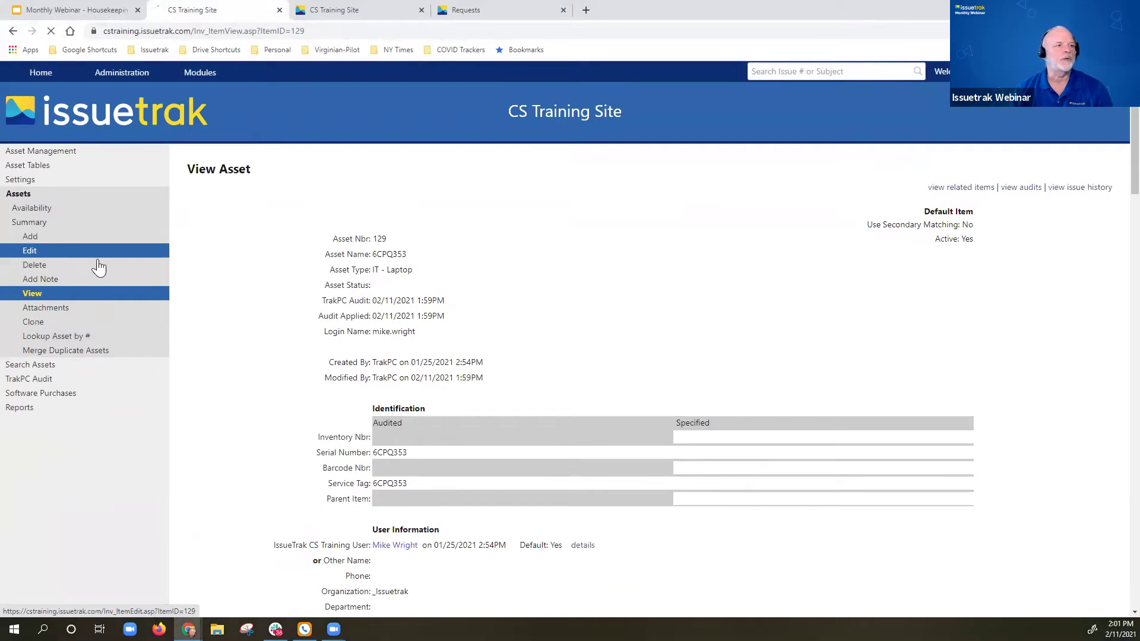
scroll(777, 297, "down", 3)
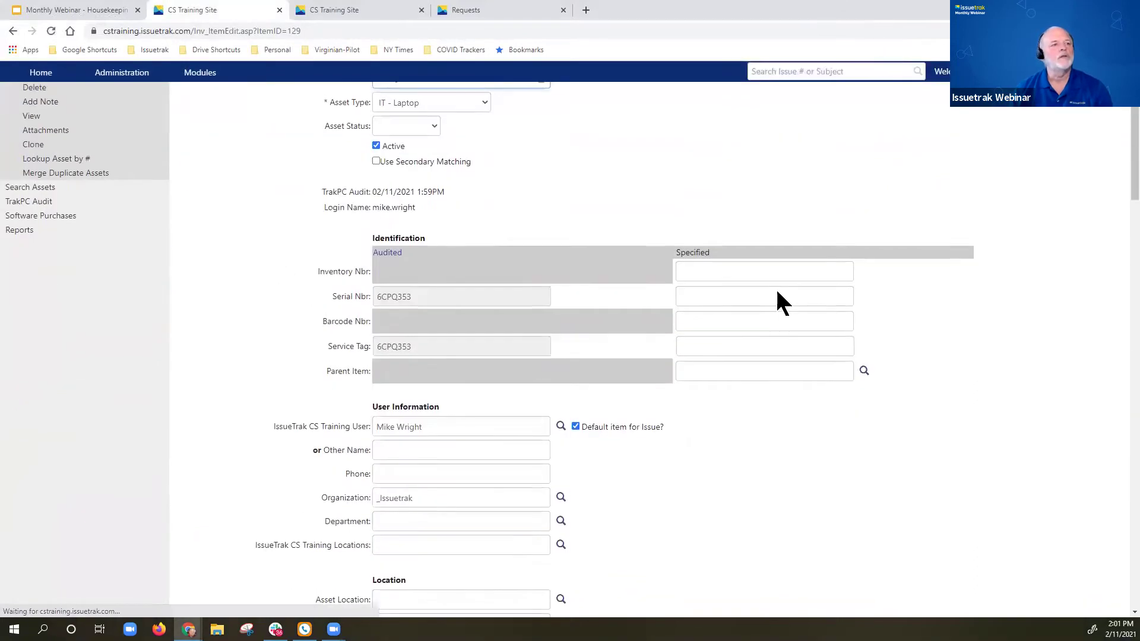
scroll(477, 320, "down", 4)
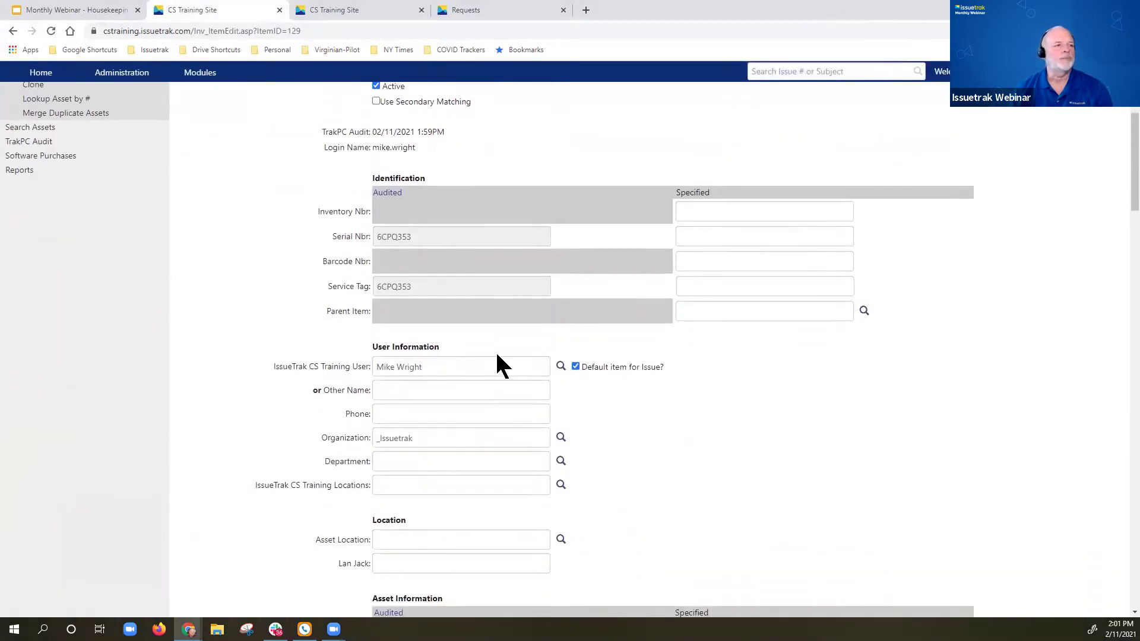
scroll(532, 350, "down", 2)
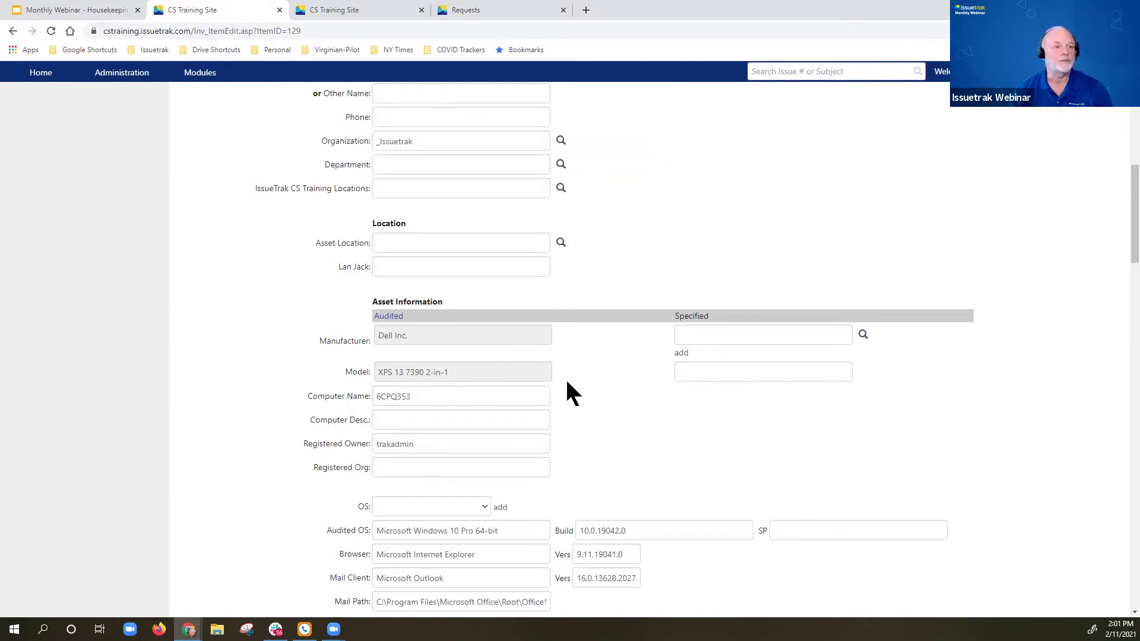
scroll(598, 422, "down", 5)
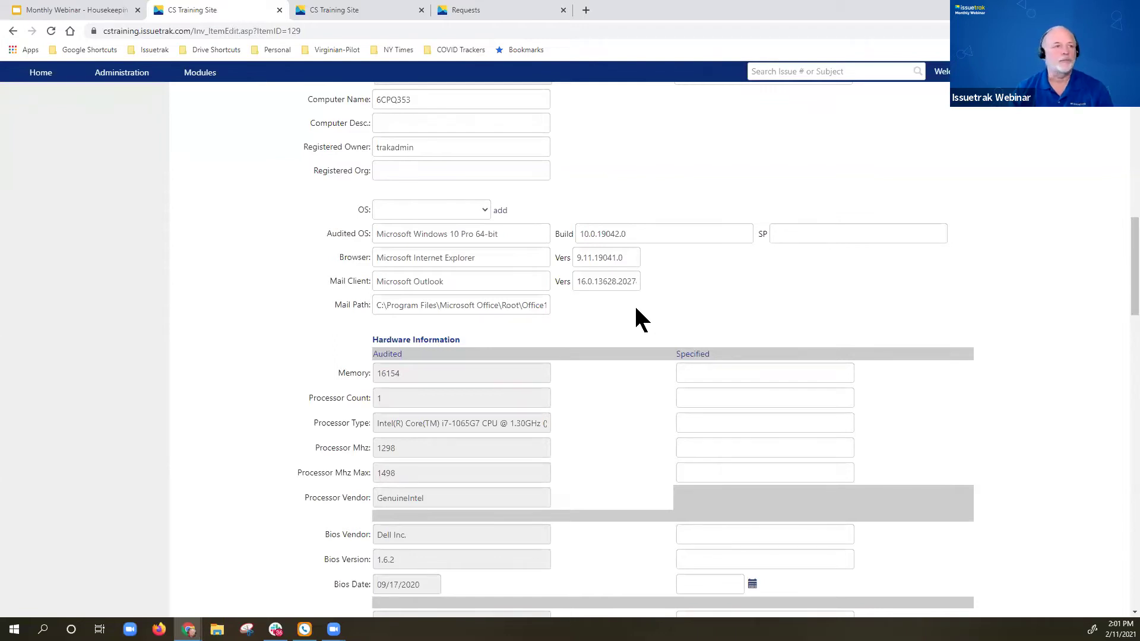
scroll(637, 308, "down", 4)
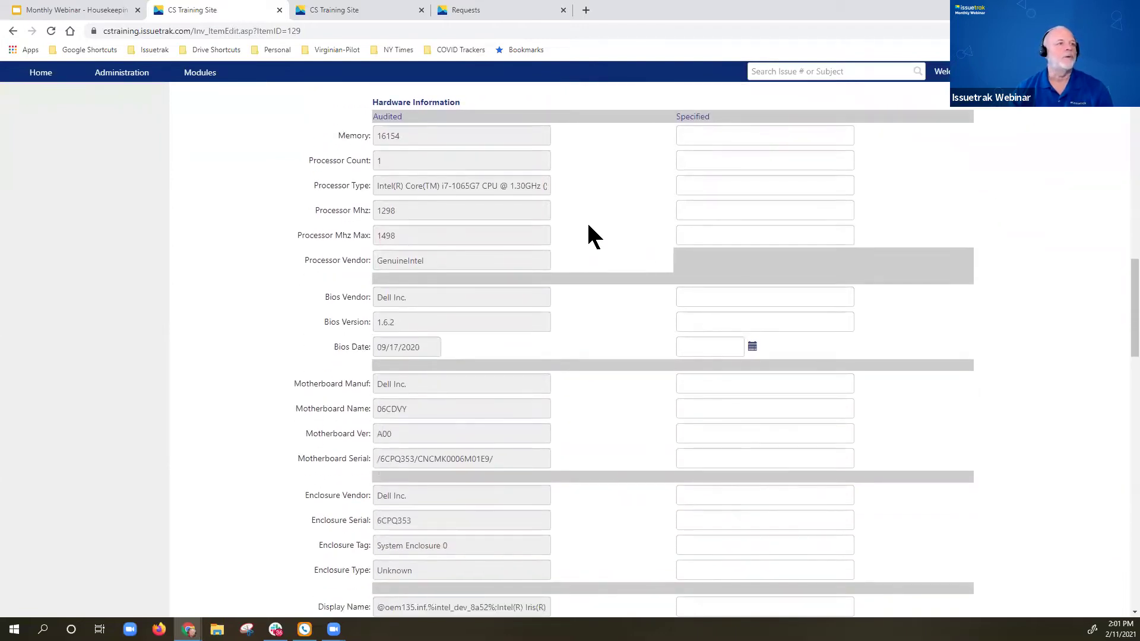
scroll(588, 226, "down", 2)
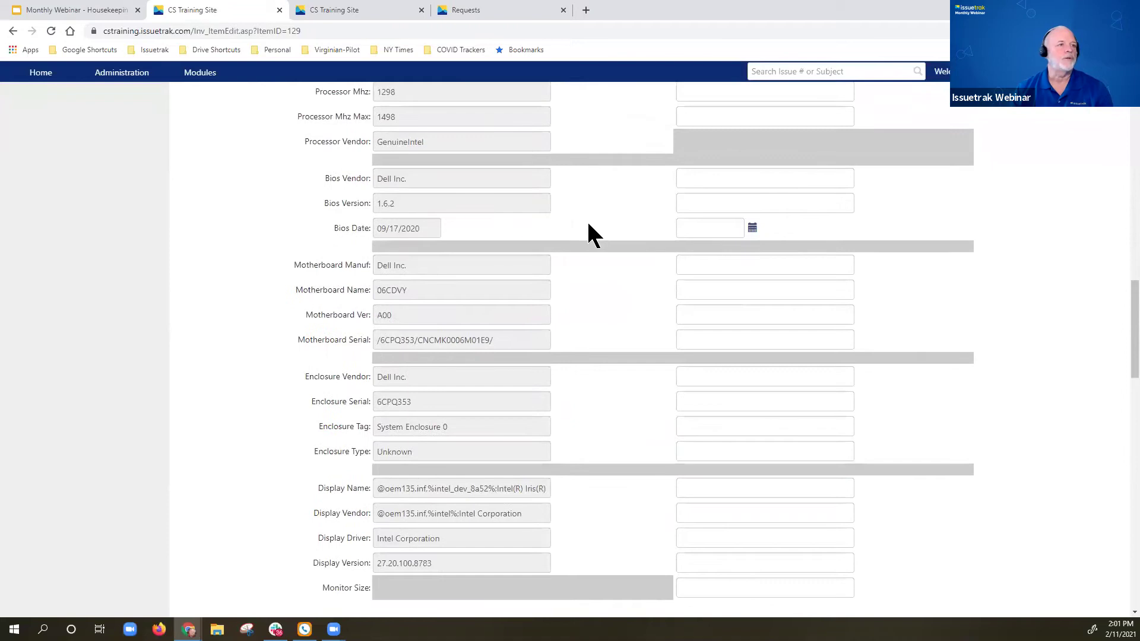
scroll(589, 224, "down", 3)
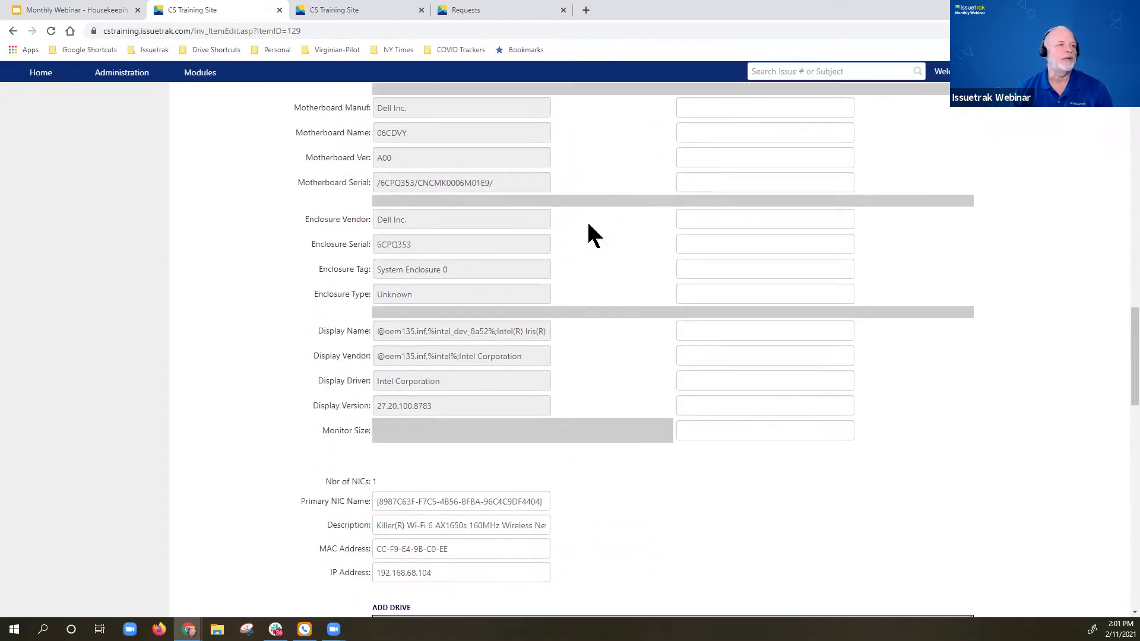
scroll(587, 225, "down", 3)
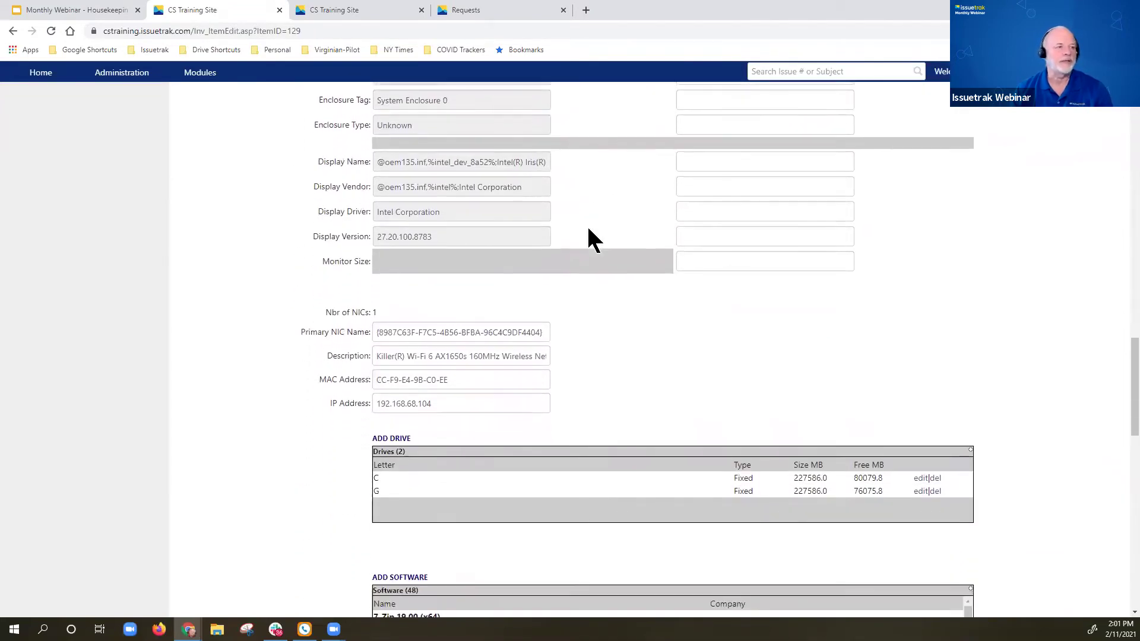
scroll(588, 228, "down", 3)
scroll(590, 234, "down", 4)
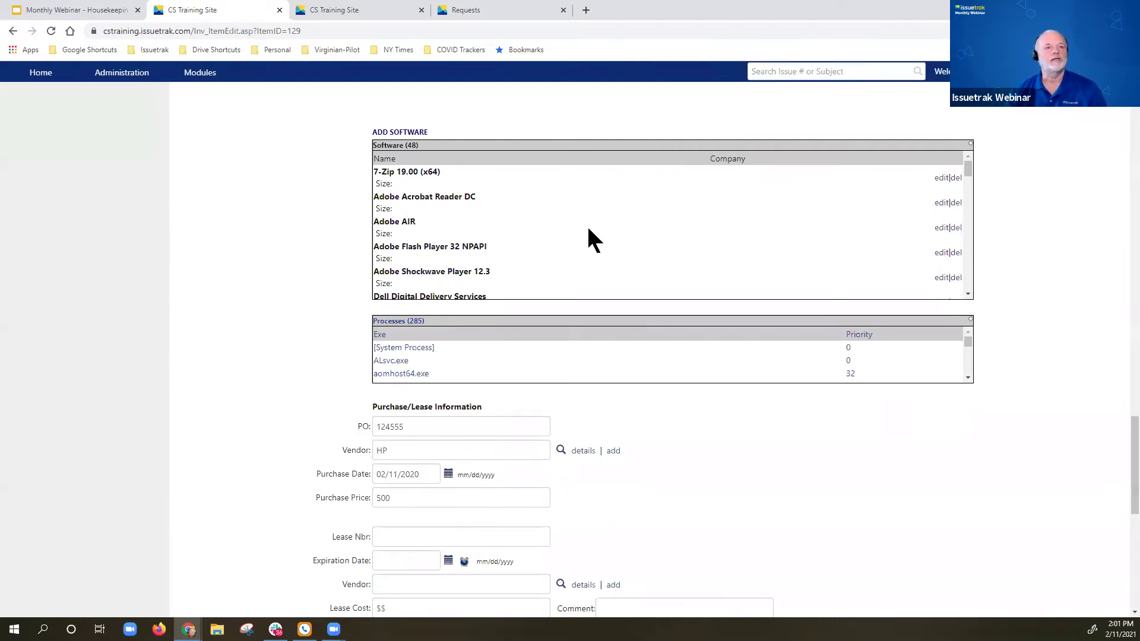
Step: Look through the software and processes lists in the laptop's asset record
scroll(653, 219, "down", 1)
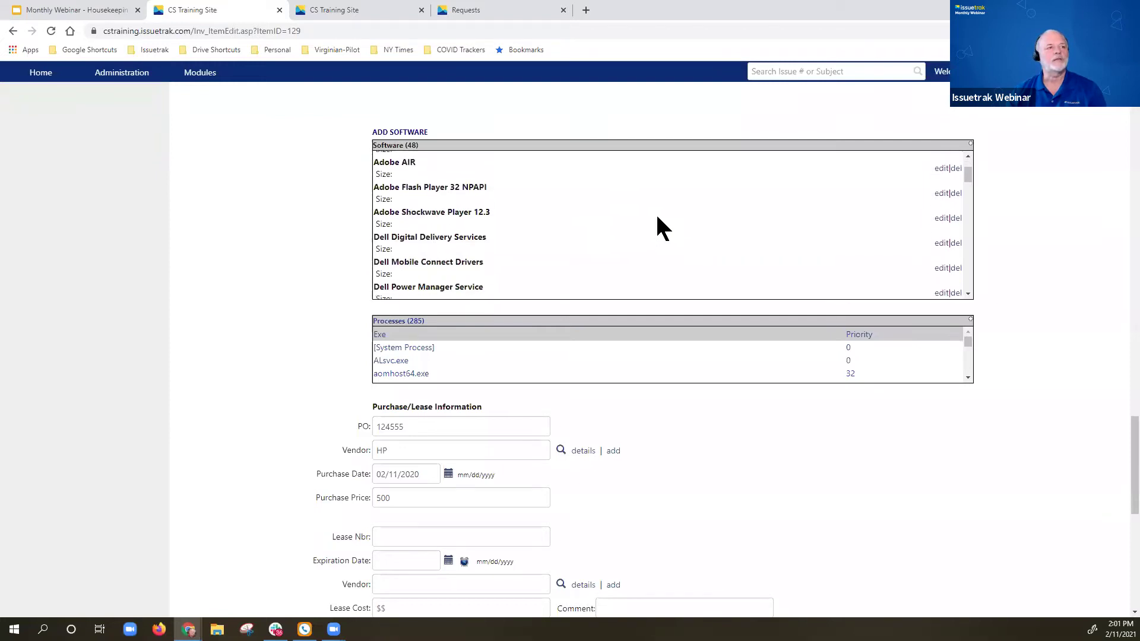
scroll(657, 217, "down", 3)
scroll(657, 218, "down", 5)
scroll(603, 229, "down", 5)
scroll(618, 229, "down", 10)
scroll(618, 229, "down", 1)
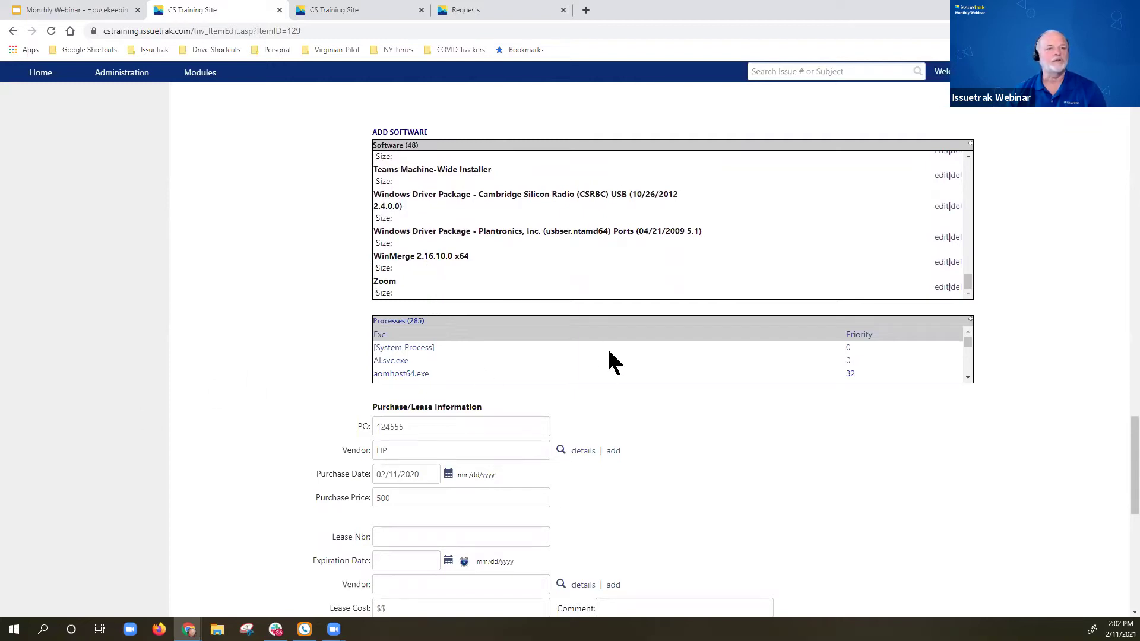
left_click(968, 377)
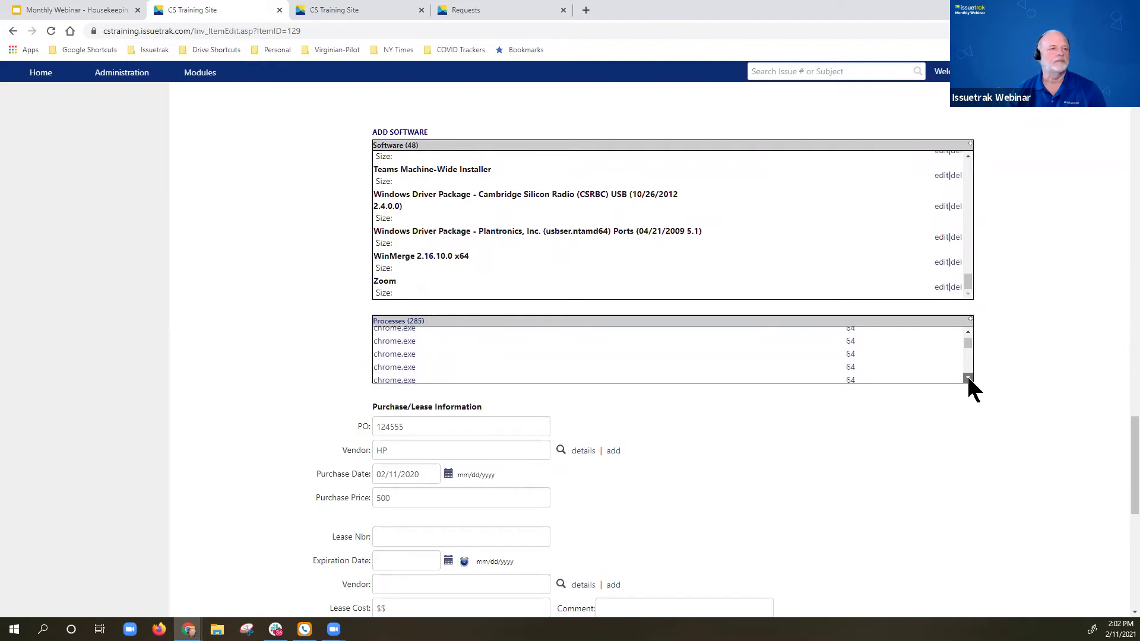
Step: Return to the laptop's asset view without editing and examine its startup software list and purchase/lease information
scroll(285, 320, "up", 8)
scroll(286, 311, "up", 10)
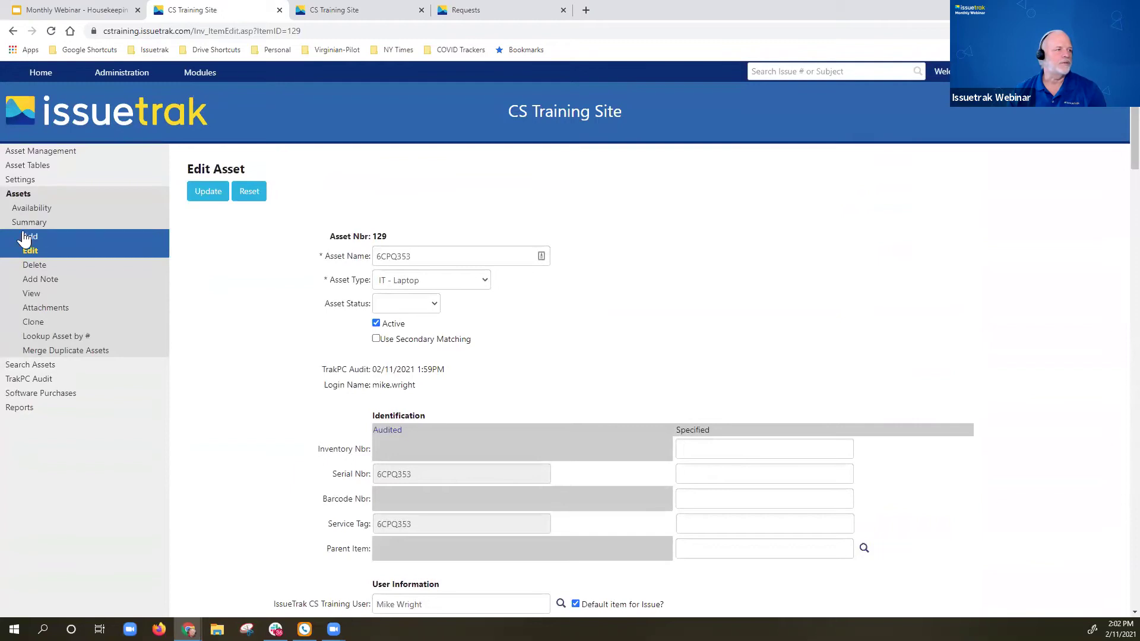
left_click(33, 297)
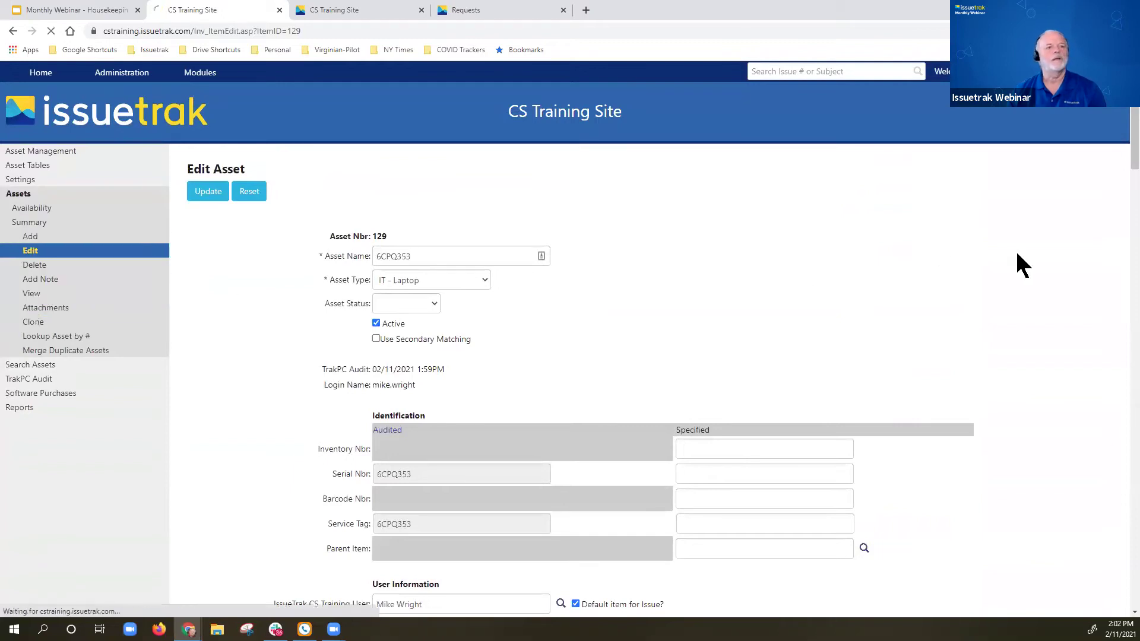
scroll(826, 332, "down", 9)
scroll(822, 330, "down", 15)
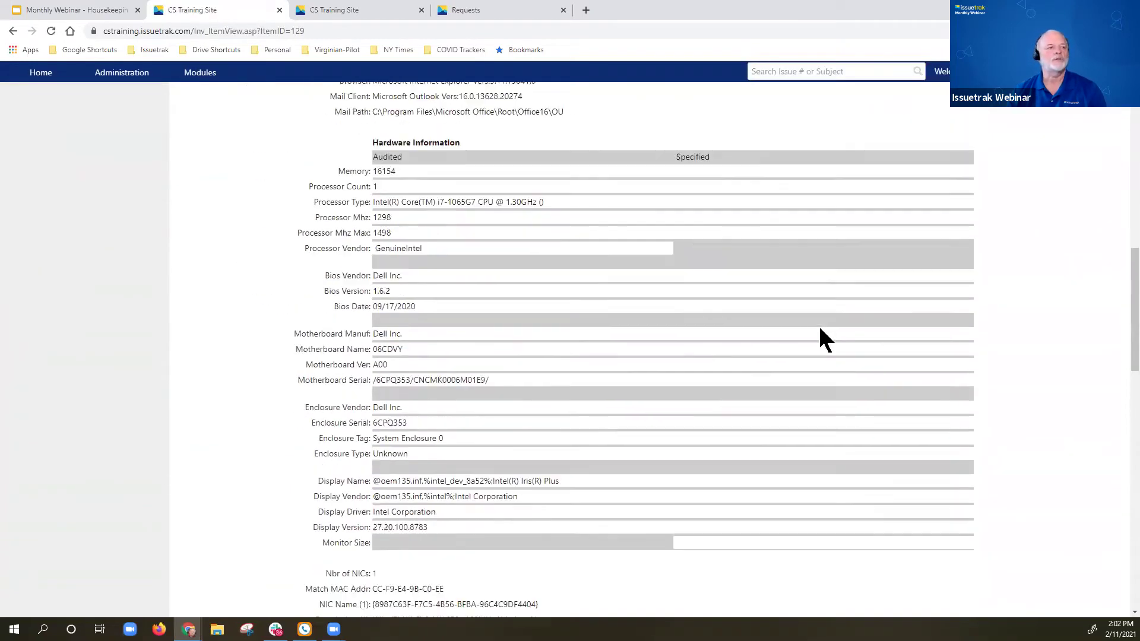
scroll(819, 324, "down", 1)
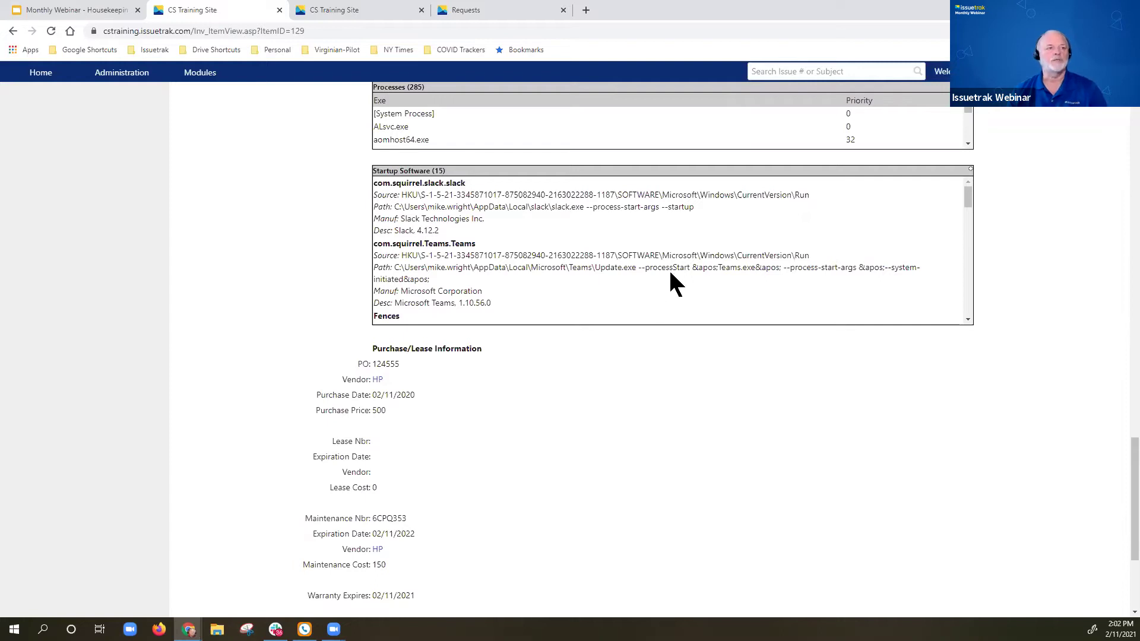
scroll(715, 266, "down", 2)
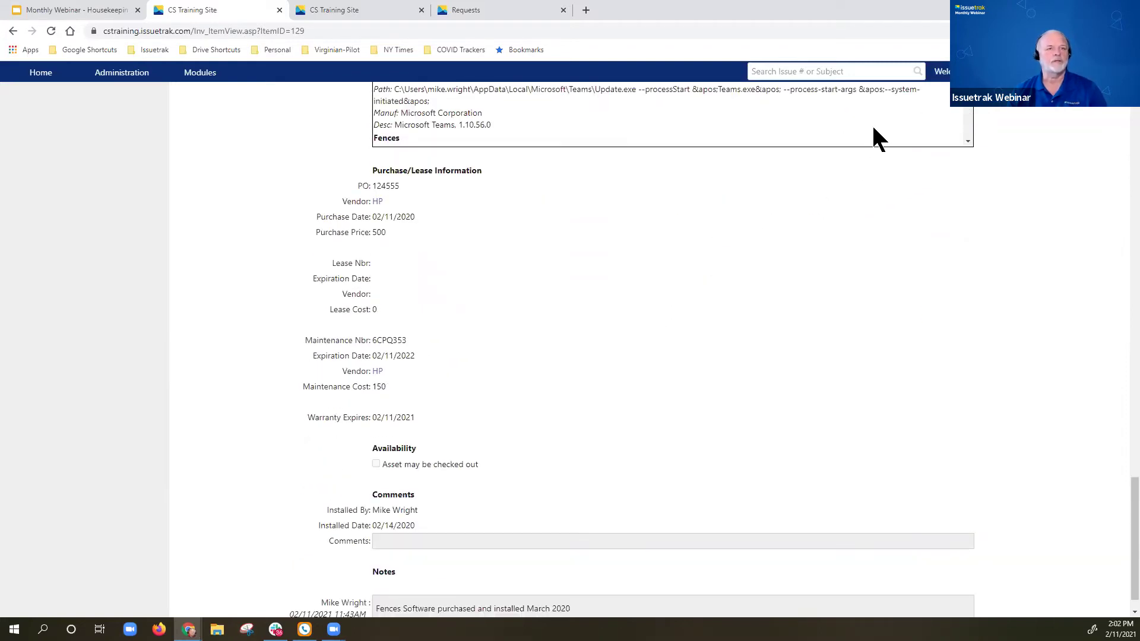
scroll(878, 138, "down", 1)
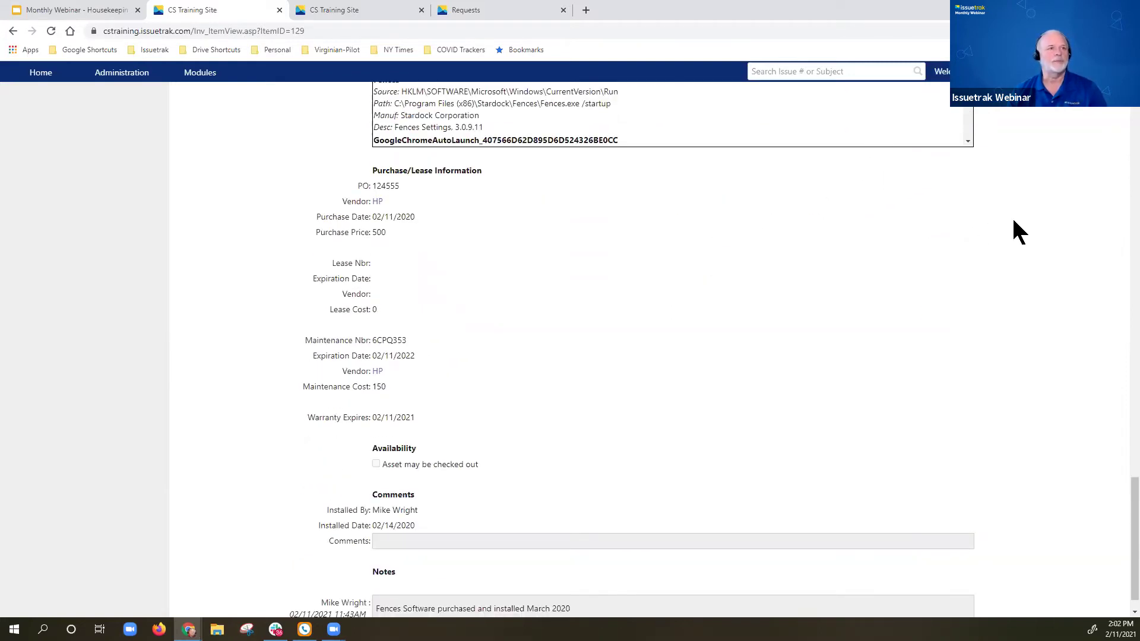
scroll(1014, 220, "up", 3)
scroll(730, 262, "down", 5)
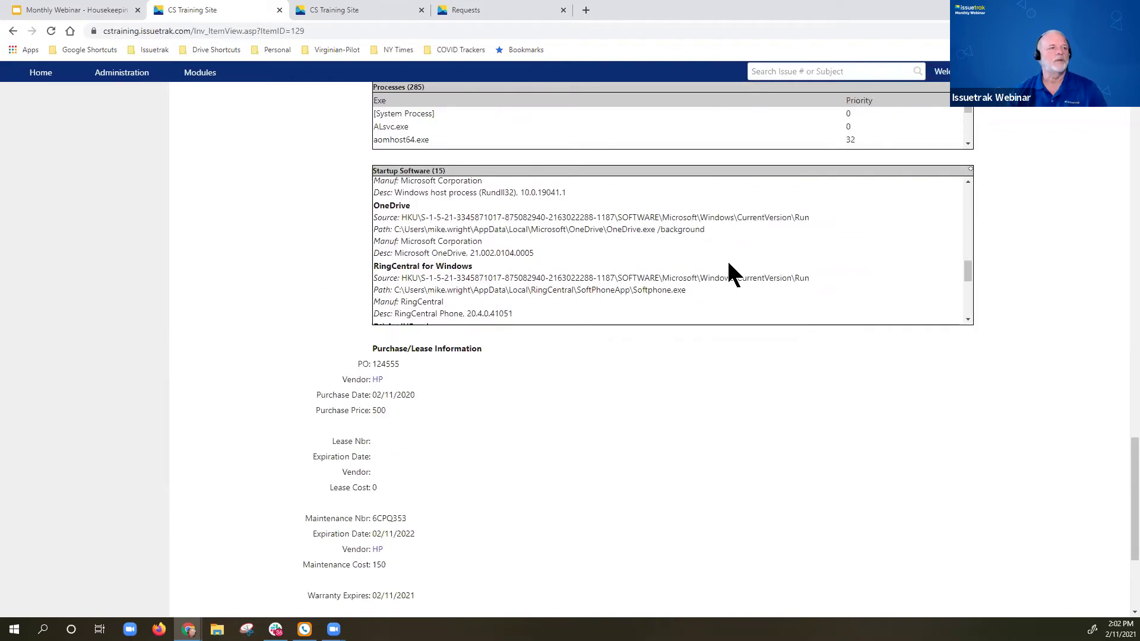
scroll(232, 267, "up", 15)
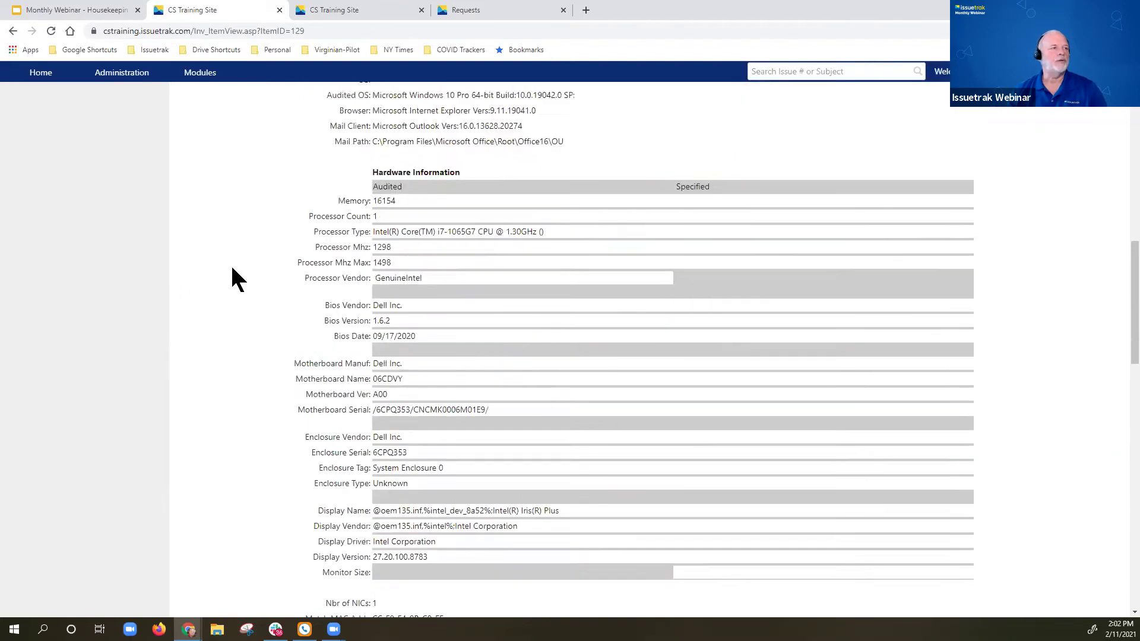
Step: Open the laptop's asset record for editing and review its purchase/lease, maintenance, warranty, availability, comments and notes fields
left_click(36, 251)
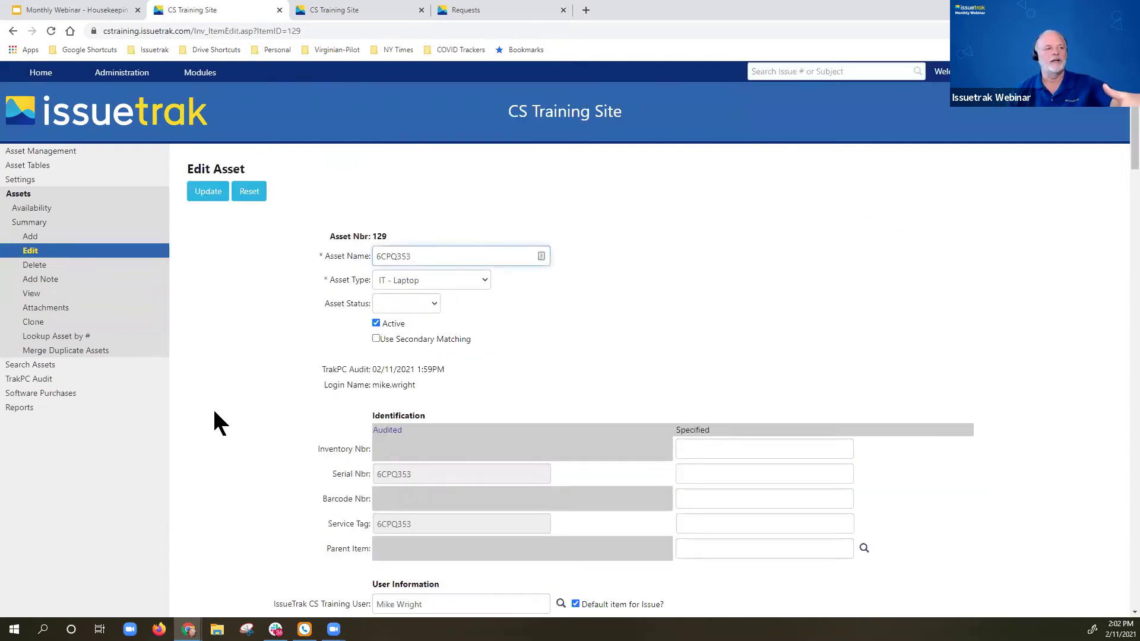
scroll(229, 415, "down", 14)
scroll(231, 411, "down", 20)
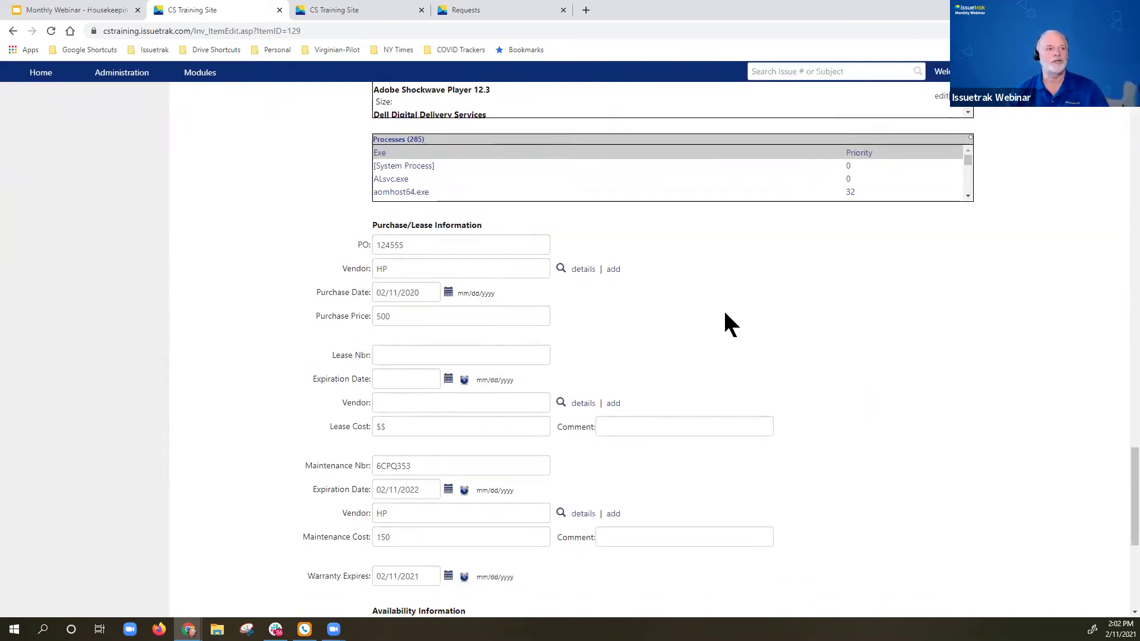
scroll(725, 321, "down", 1)
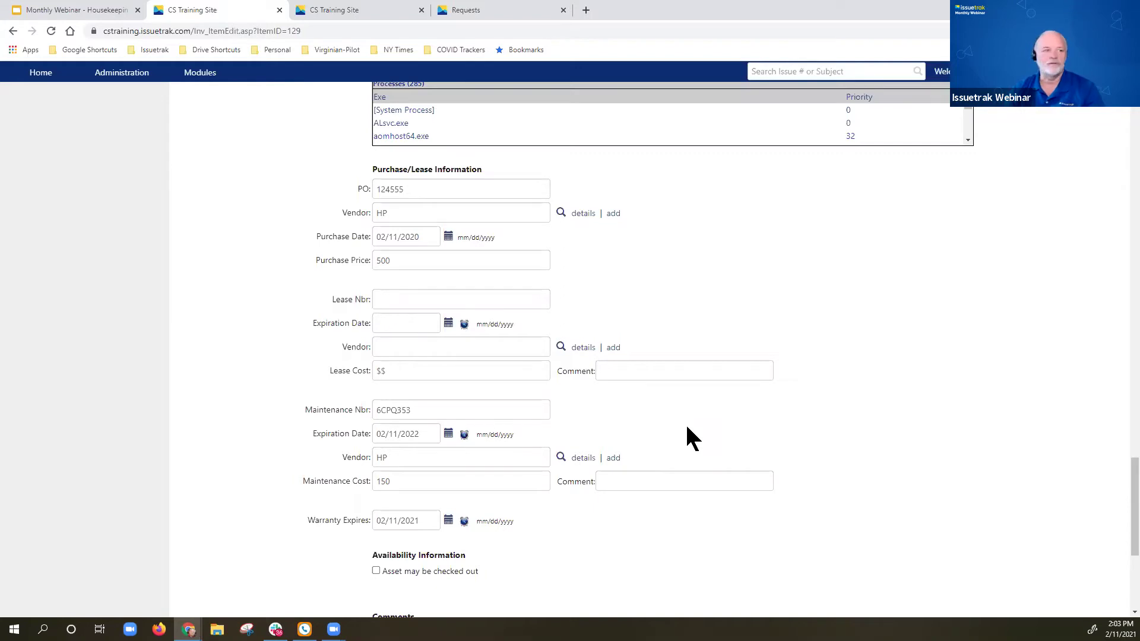
scroll(688, 428, "down", 5)
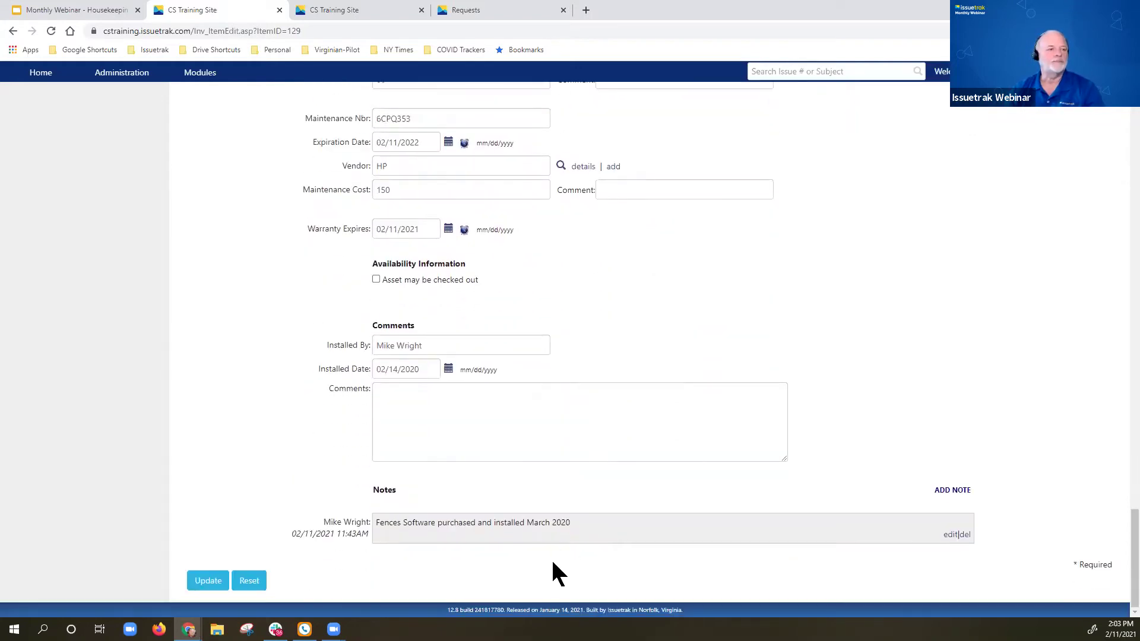
left_click(463, 404)
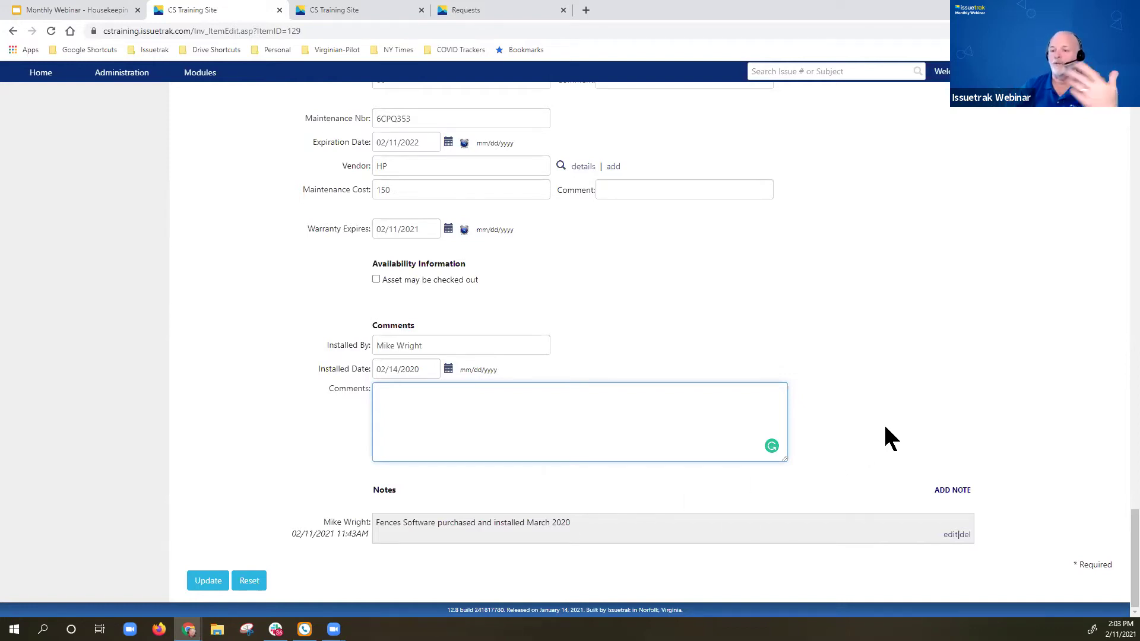
Step: Review the audited portion of the laptop's edit form, highlighting from the asset information through the software and processes lists
scroll(885, 428, "up", 15)
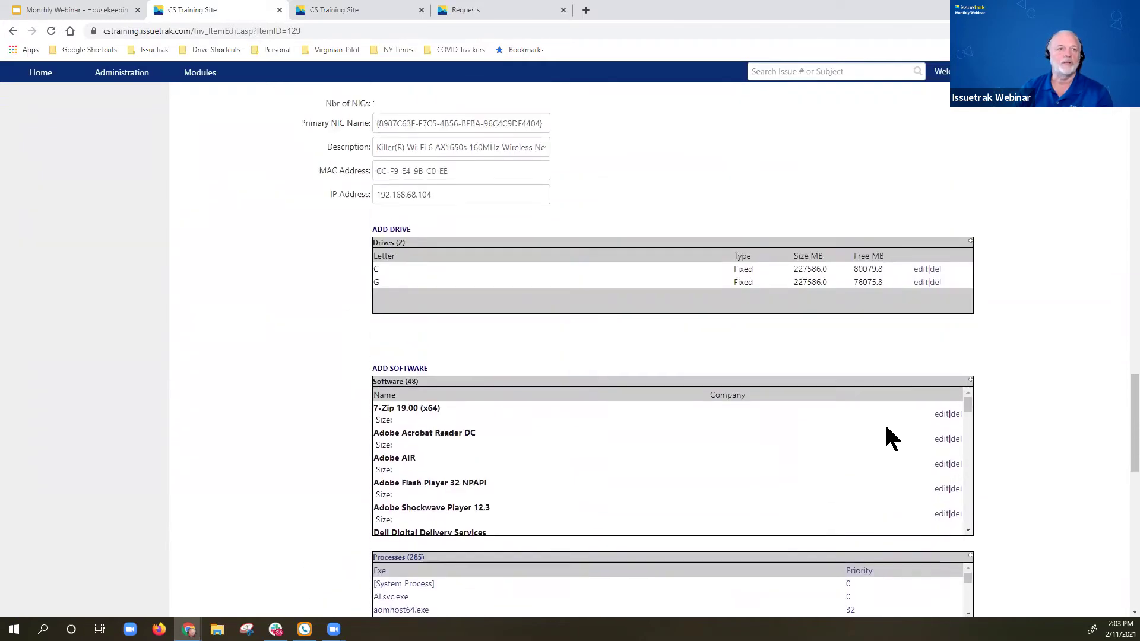
scroll(1010, 356, "up", 10)
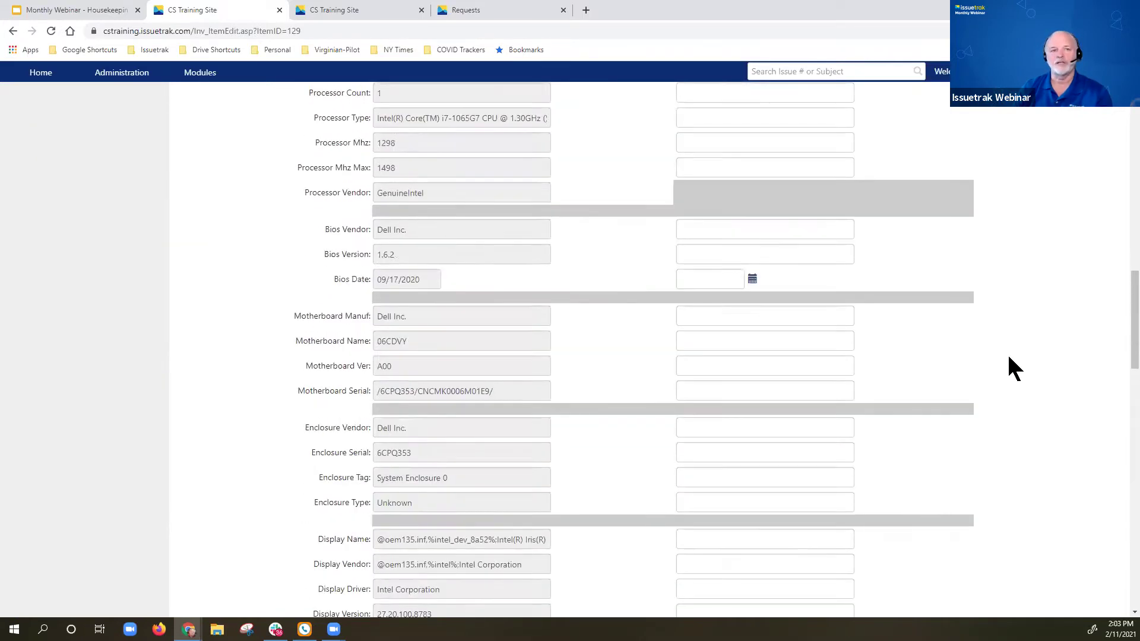
scroll(1010, 359, "up", 12)
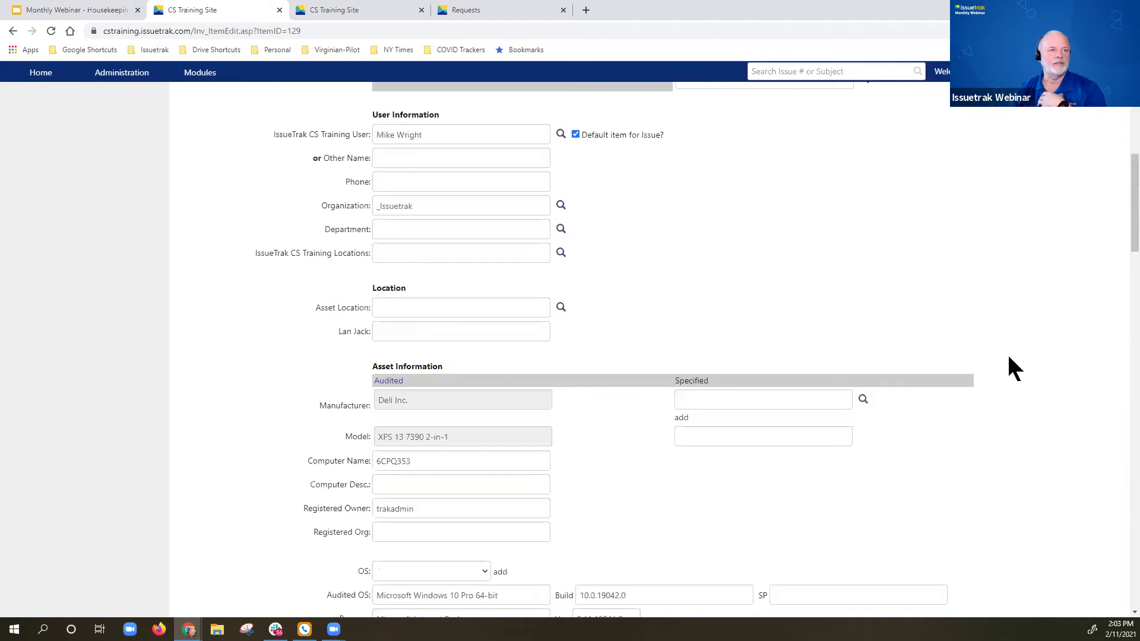
scroll(1009, 358, "up", 10)
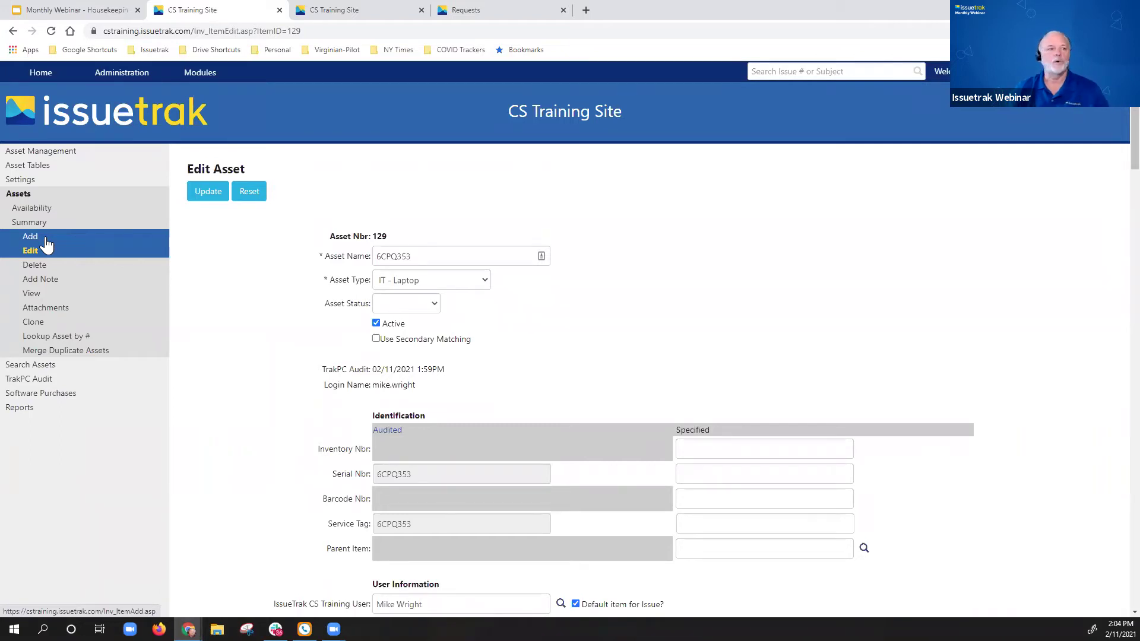
scroll(46, 244, "down", 10)
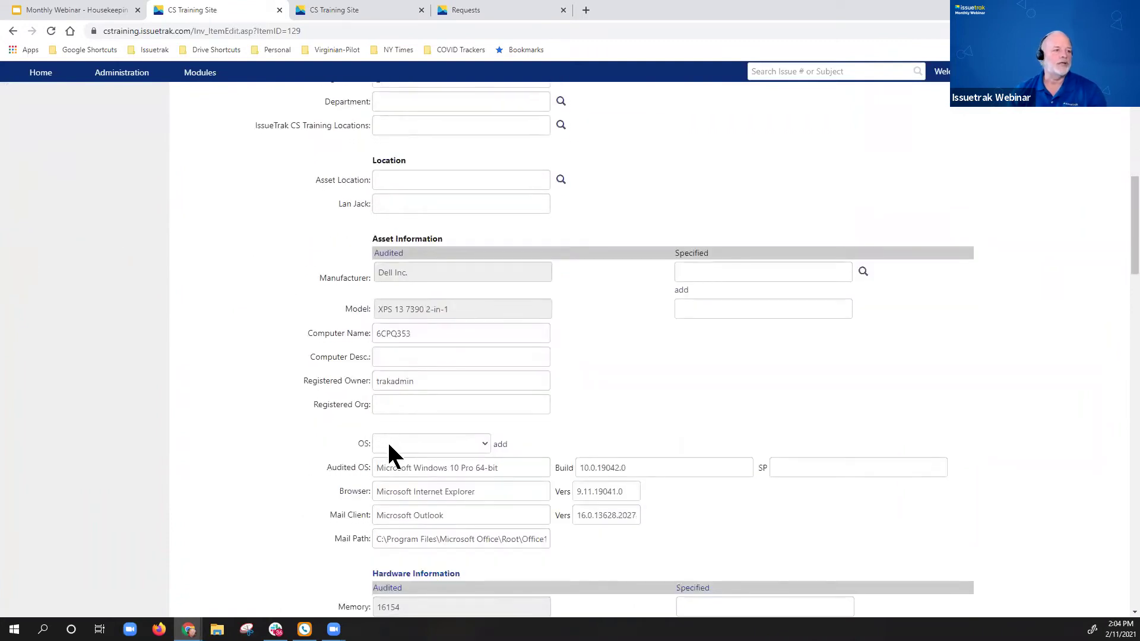
scroll(389, 445, "down", 3)
scroll(420, 331, "up", 2)
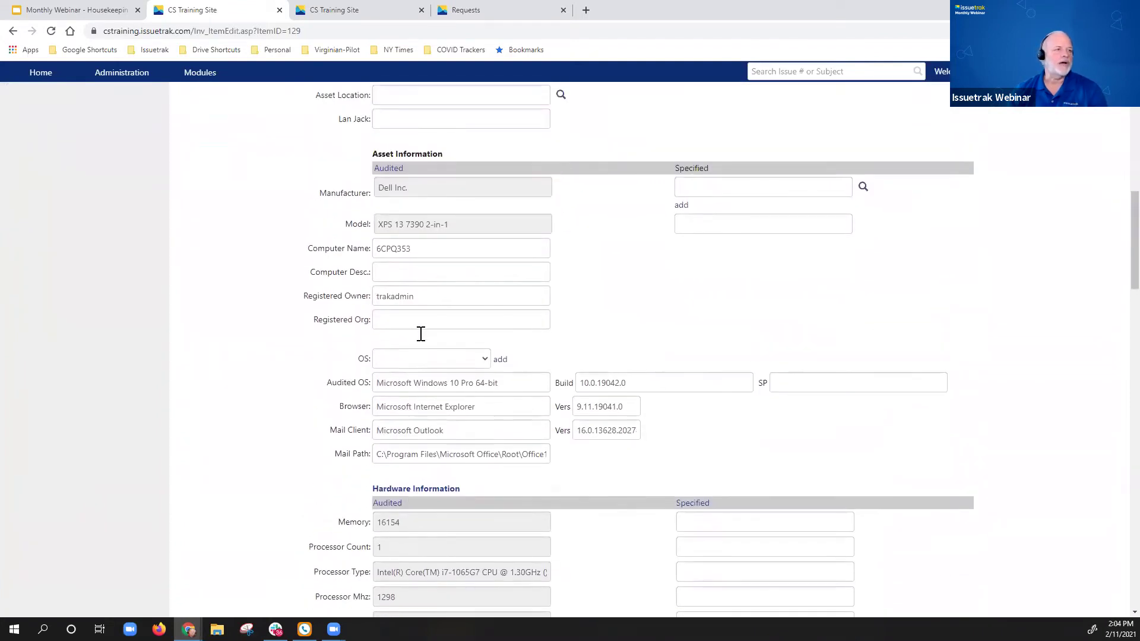
left_click_drag(289, 274, 743, 462)
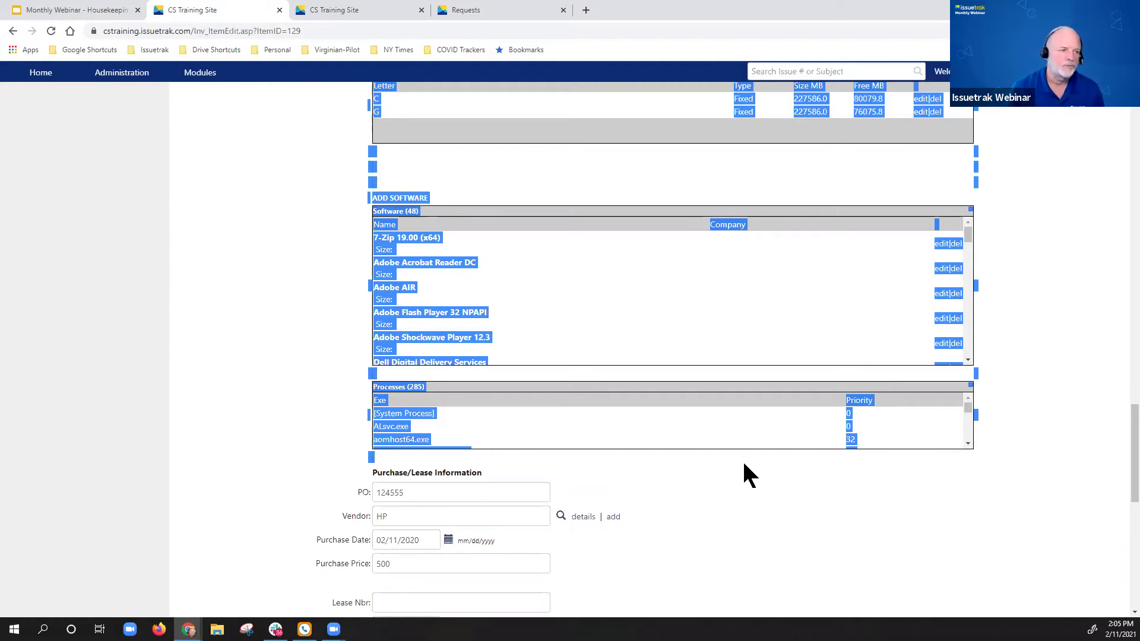
left_click(747, 487)
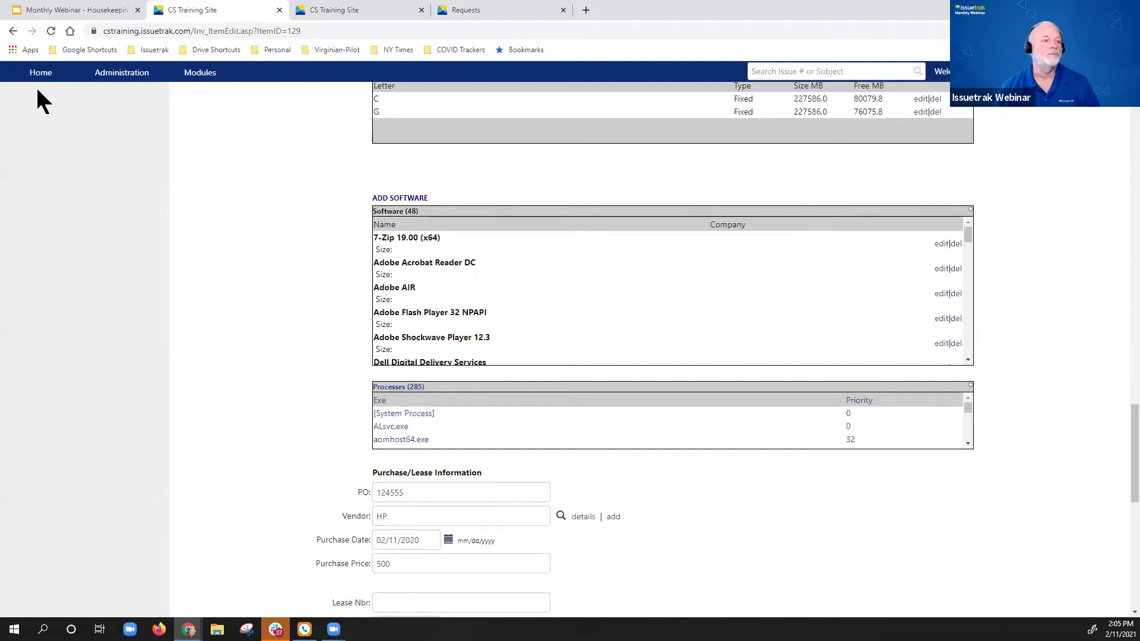
Step: Return to the laptop's asset view without editing, look at its list of audit records and close that list
scroll(268, 312, "up", 20)
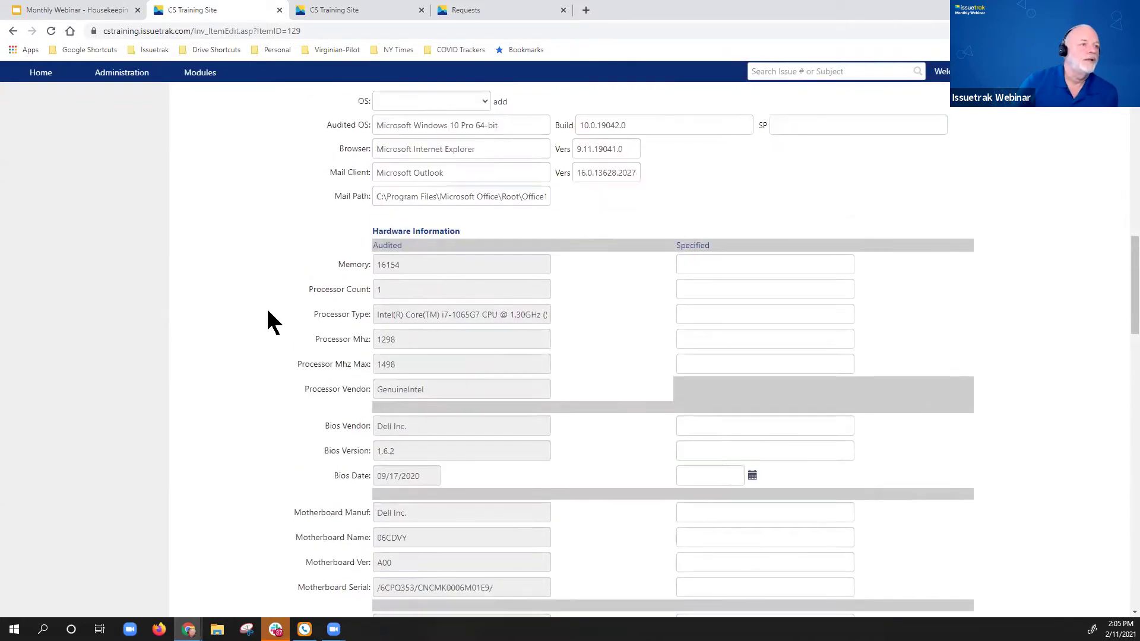
scroll(267, 321, "up", 3)
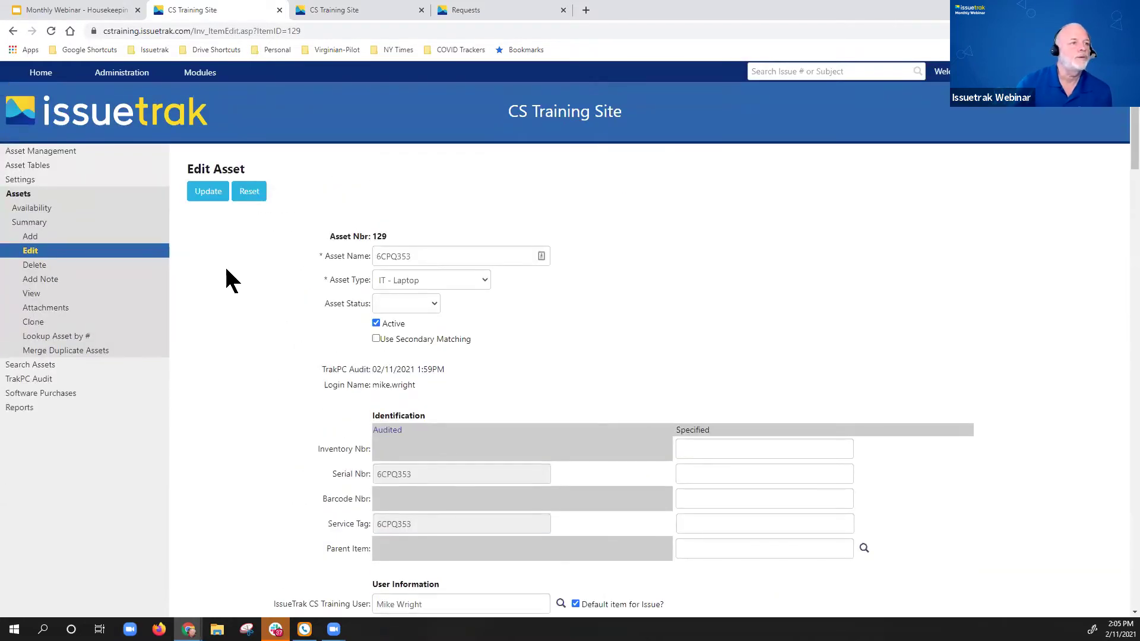
left_click(35, 295)
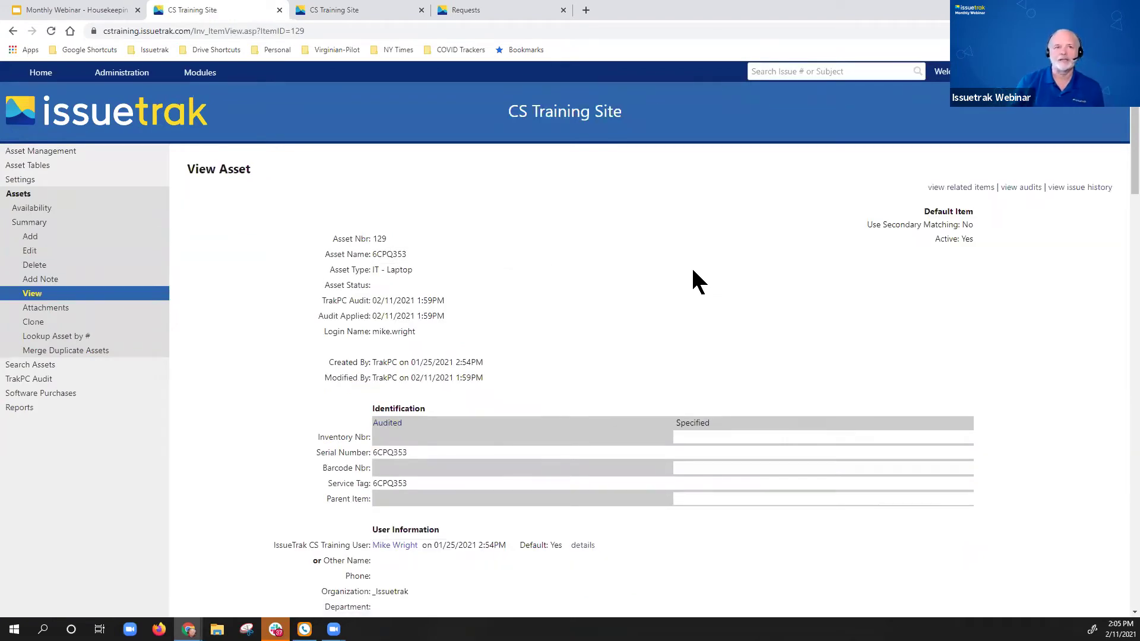
left_click(1019, 189)
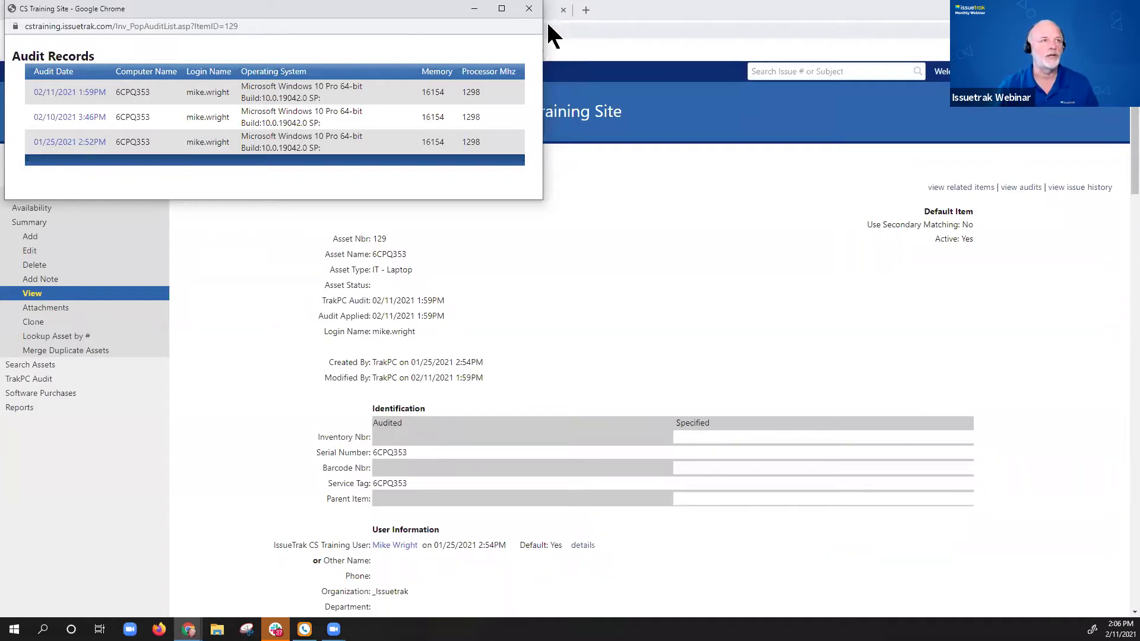
left_click(529, 8)
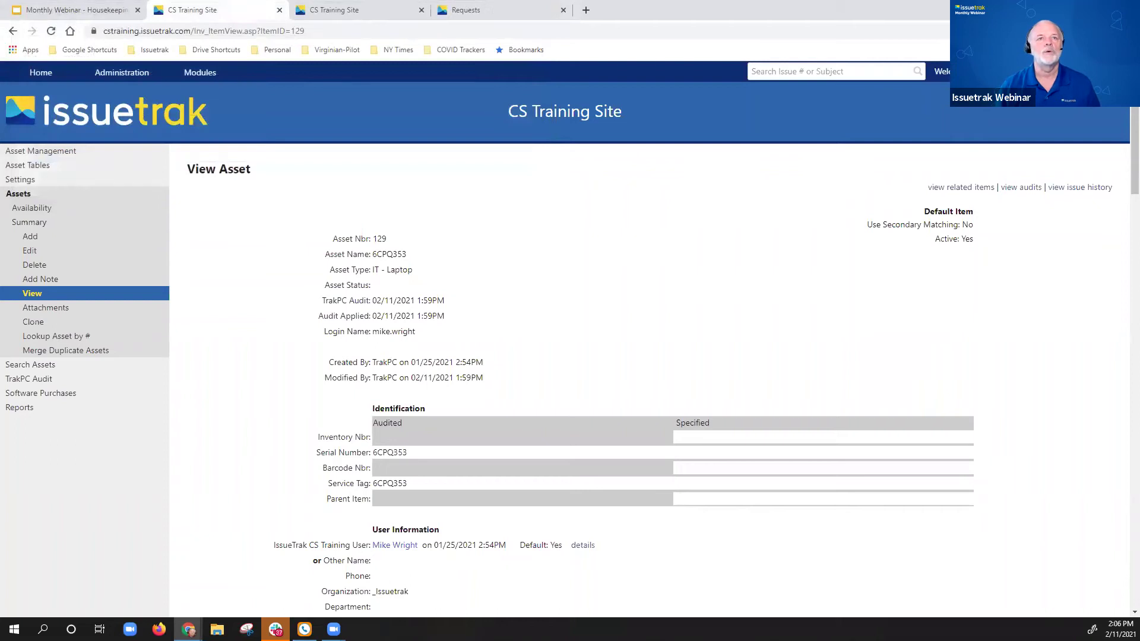
Step: Go to the TrakPC Audit summary and open its help article at the Setup command examples
left_click(122, 394)
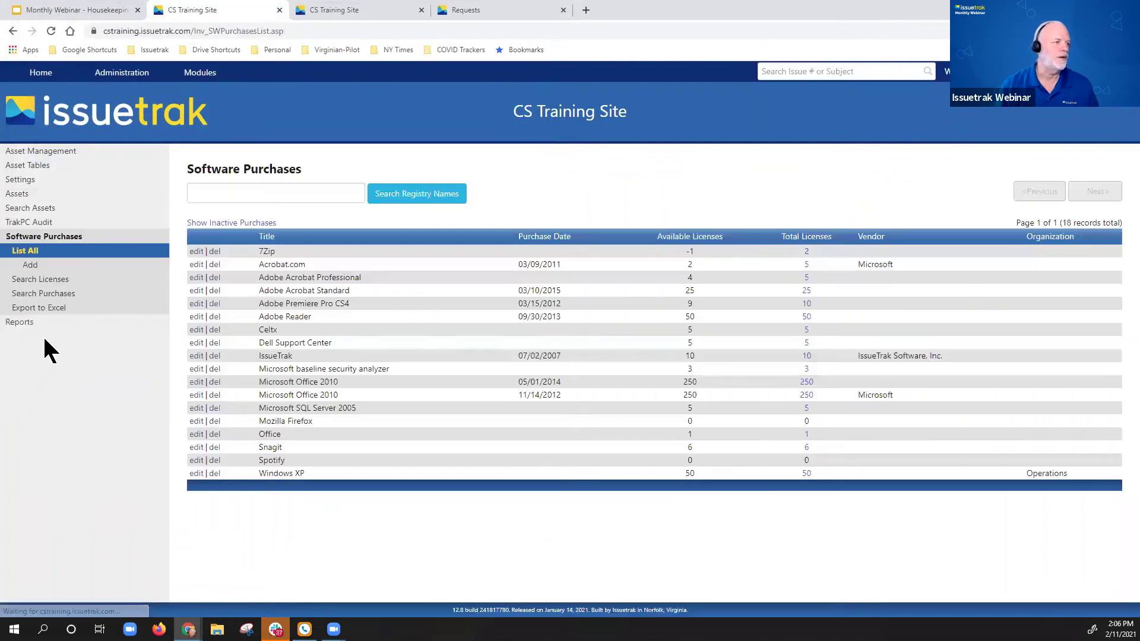
left_click(36, 222)
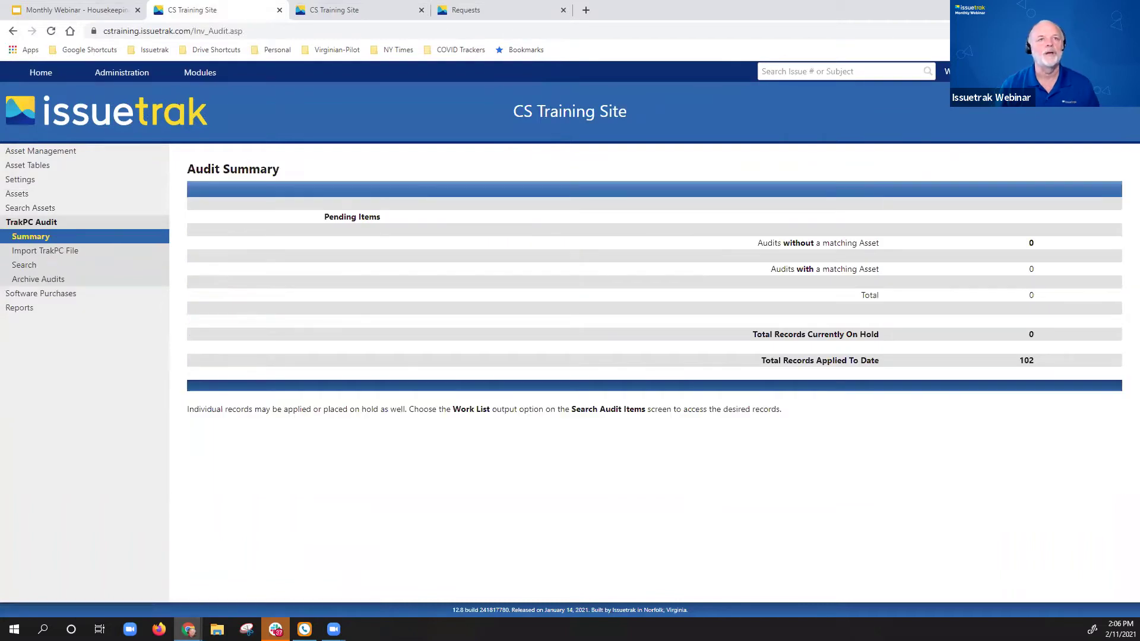
left_click(1069, 72)
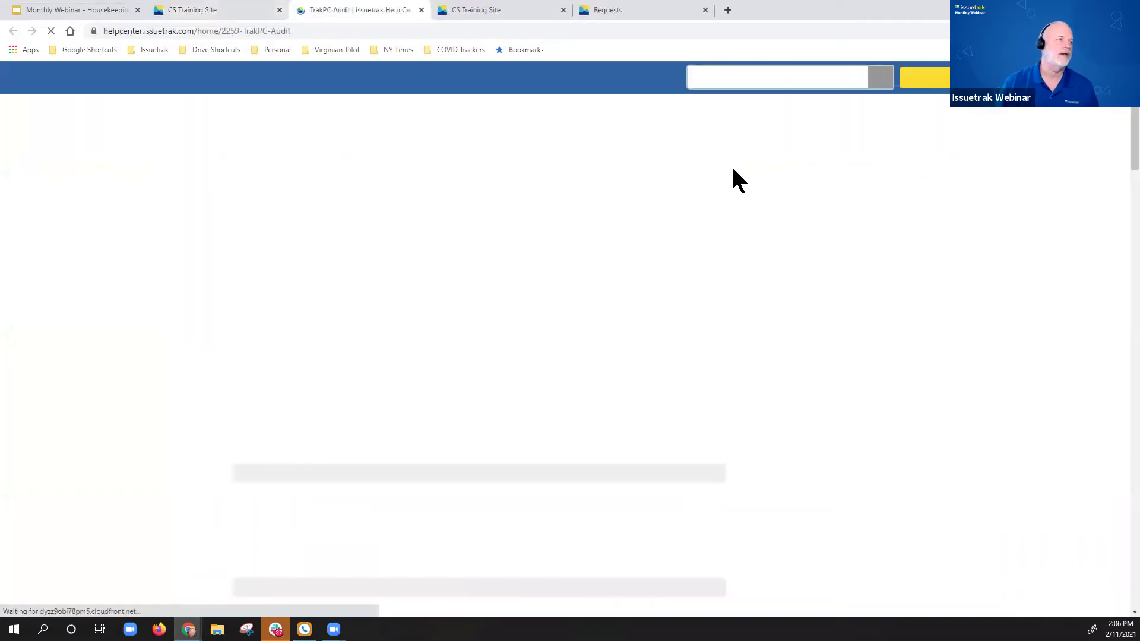
scroll(586, 299, "down", 6)
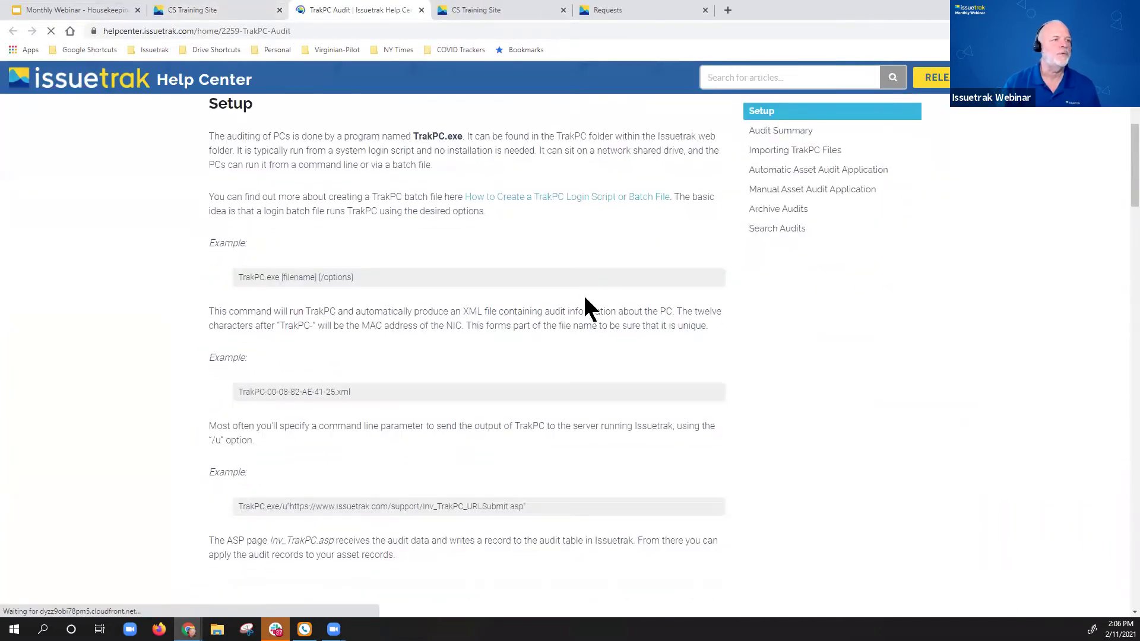
scroll(569, 316, "down", 3)
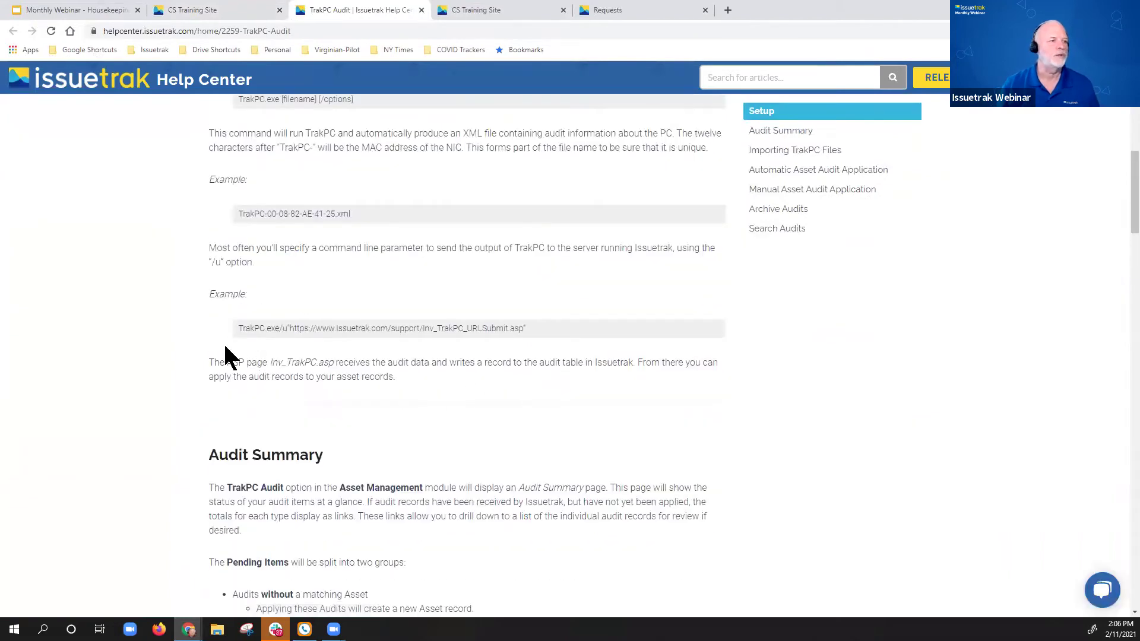
Step: Highlight the example TrakPC.exe command with the /u option that submits audit data to the Issuetrak site's URL
left_click_drag(277, 361, 534, 326)
left_click(498, 312)
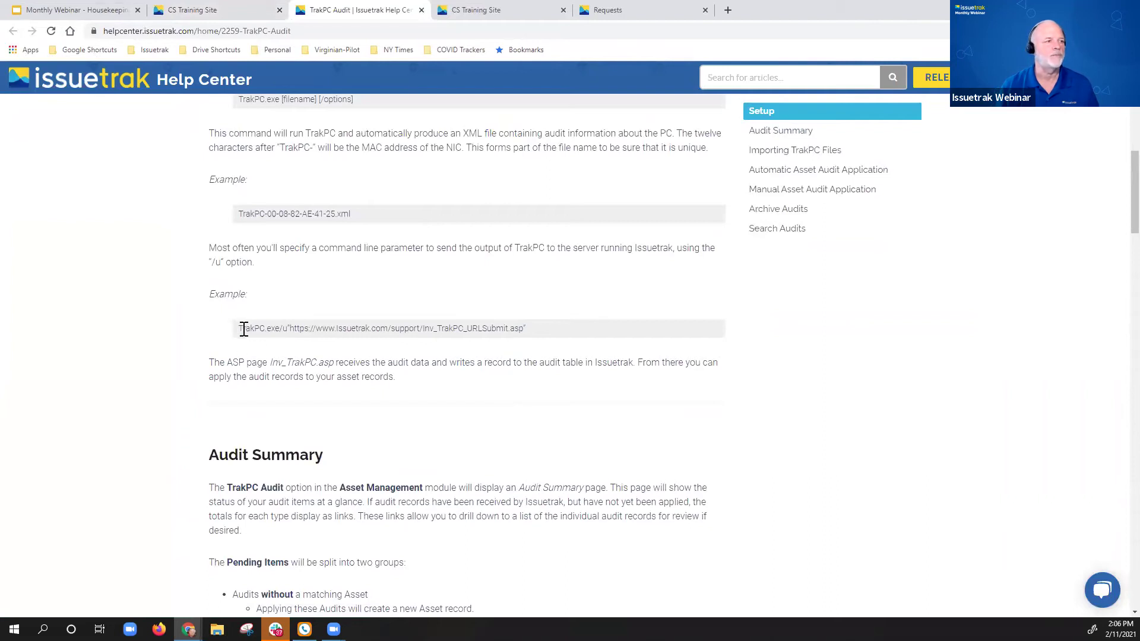
left_click_drag(238, 327, 322, 329)
left_click_drag(394, 326, 525, 330)
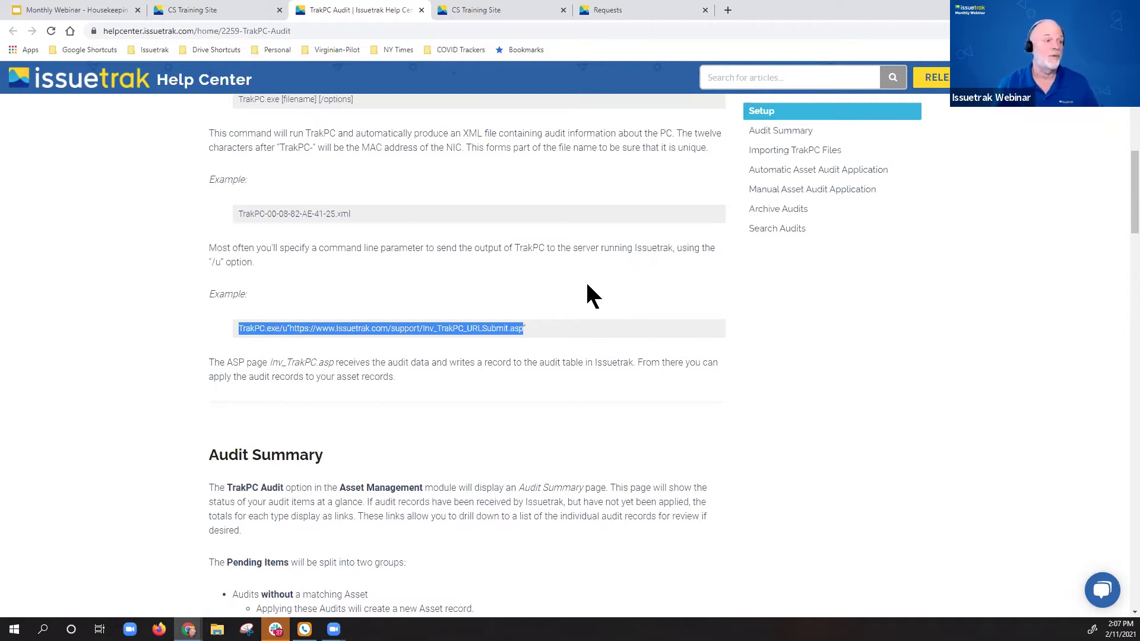
Step: Look over the TrakPC Audit help article from its introduction to the Setup section and close it
scroll(588, 286, "up", 9)
scroll(588, 286, "down", 3)
scroll(587, 285, "down", 5)
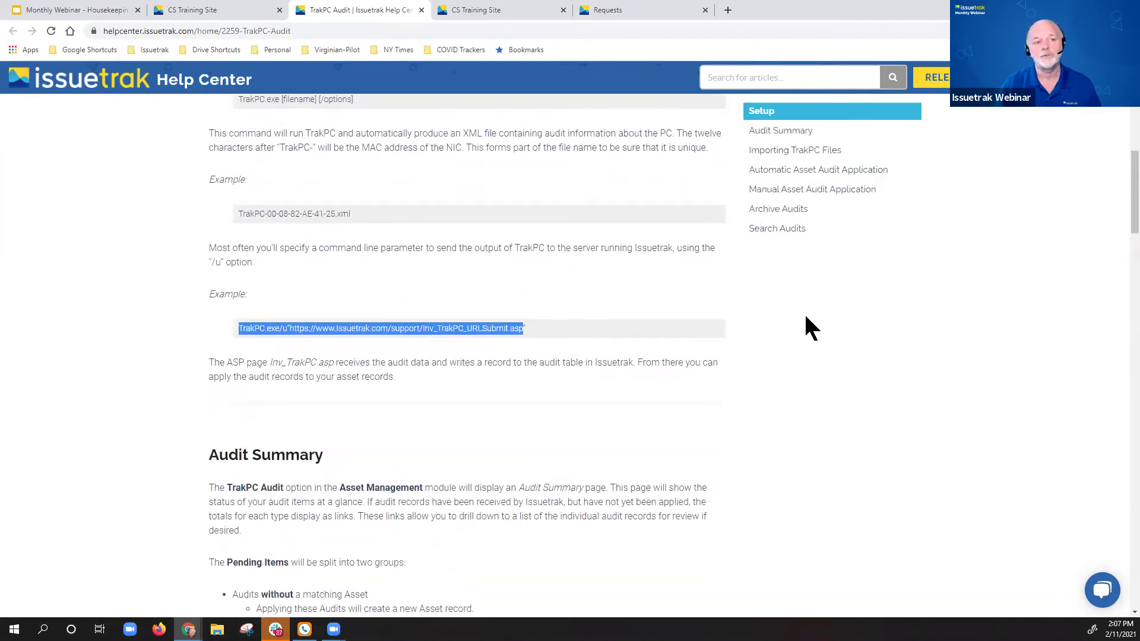
scroll(805, 321, "up", 9)
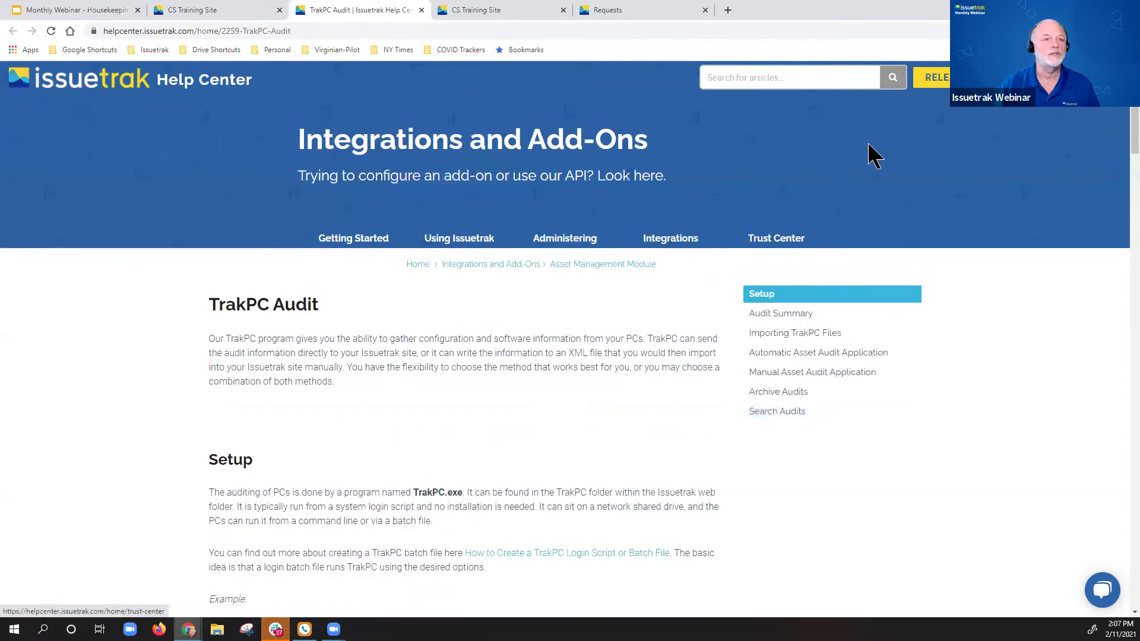
left_click(422, 10)
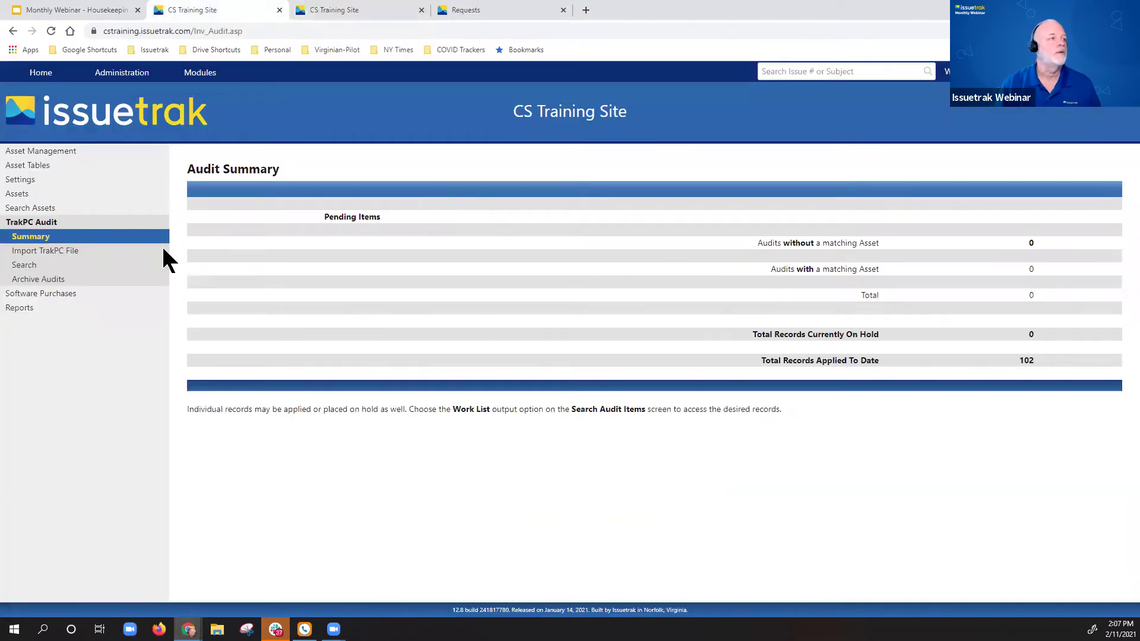
Step: Open asset 6CPQ353 from the IT - Laptop assets, examine its issue history and close the issue list
left_click(33, 201)
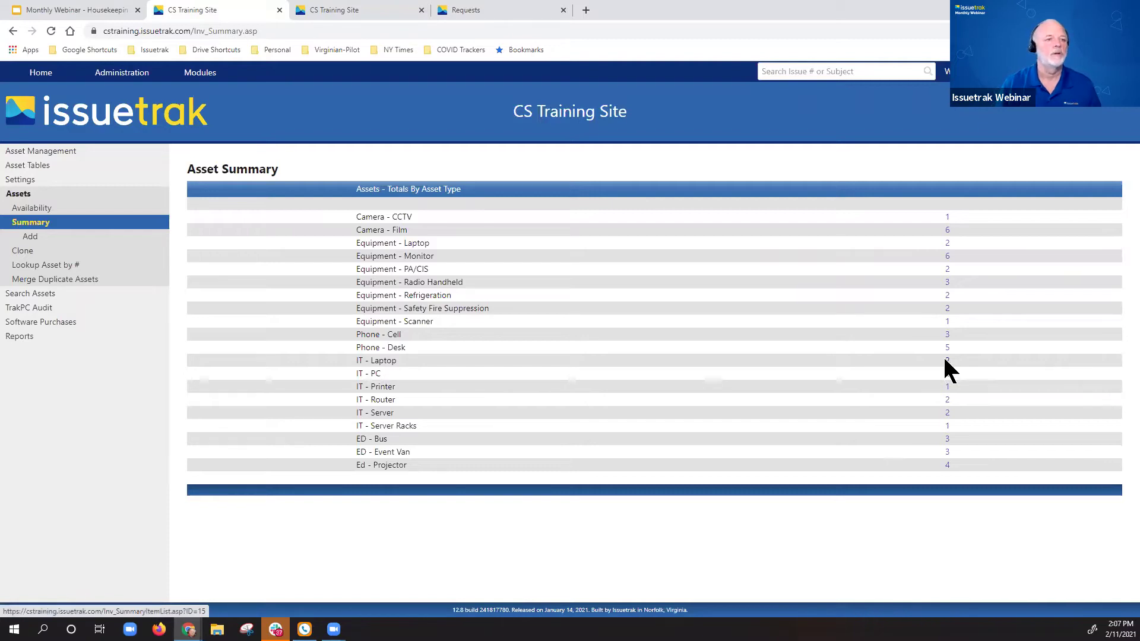
left_click(949, 361)
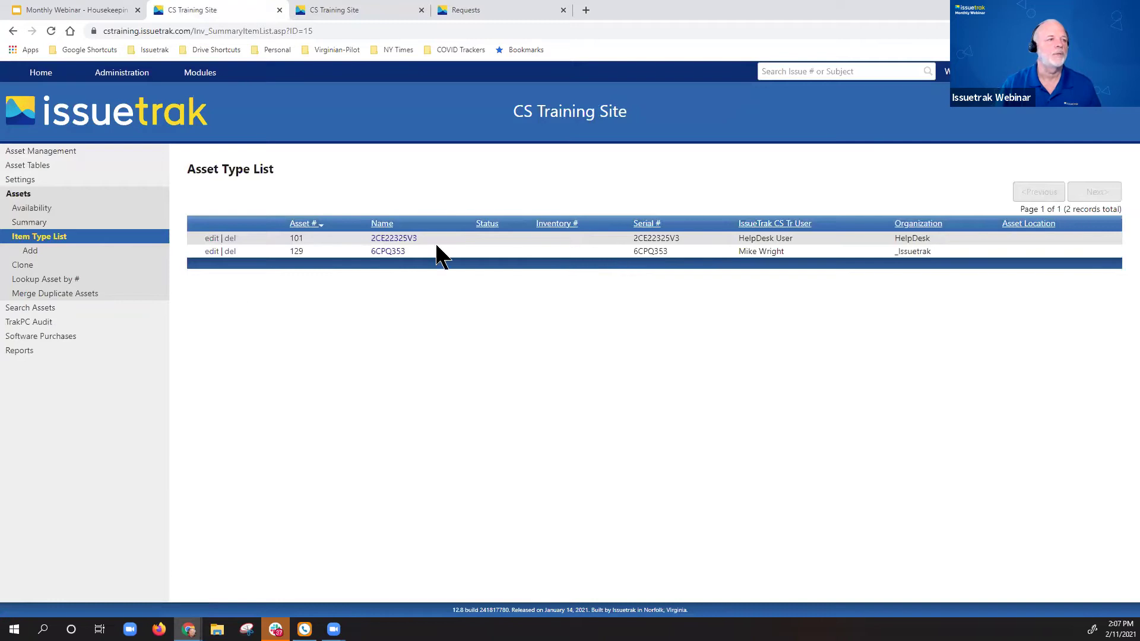
left_click(393, 251)
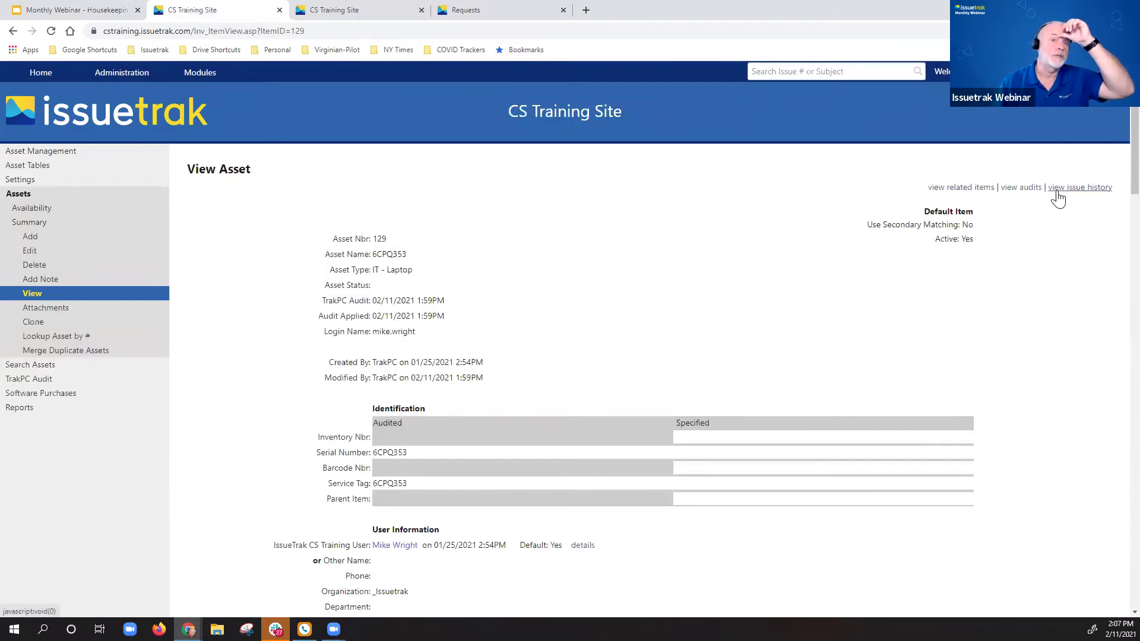
left_click(1058, 193)
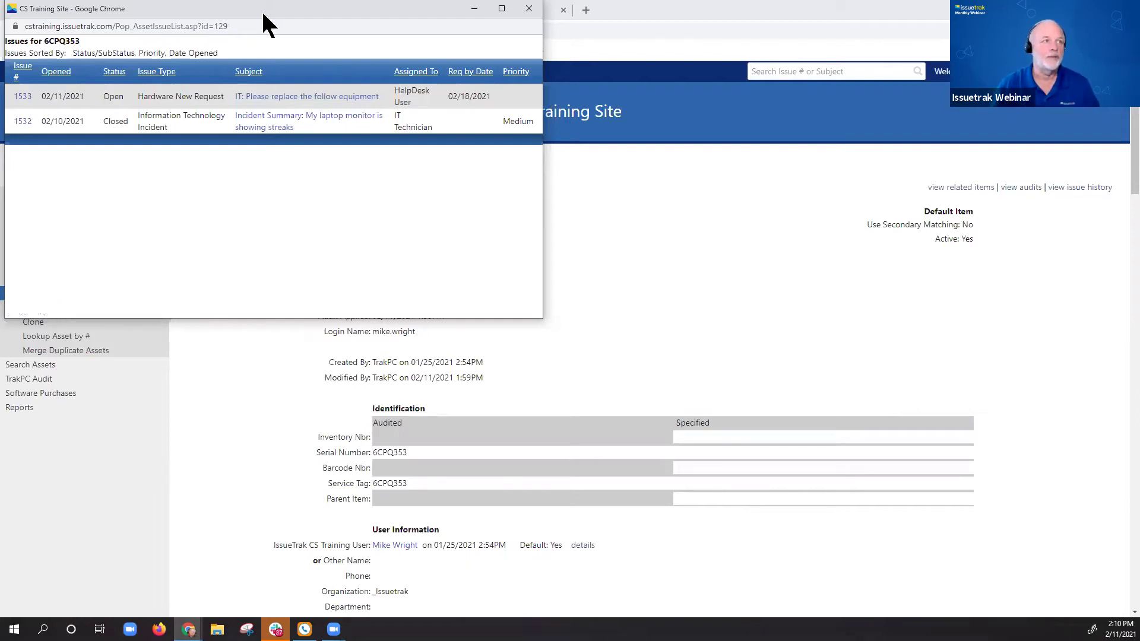
left_click(529, 8)
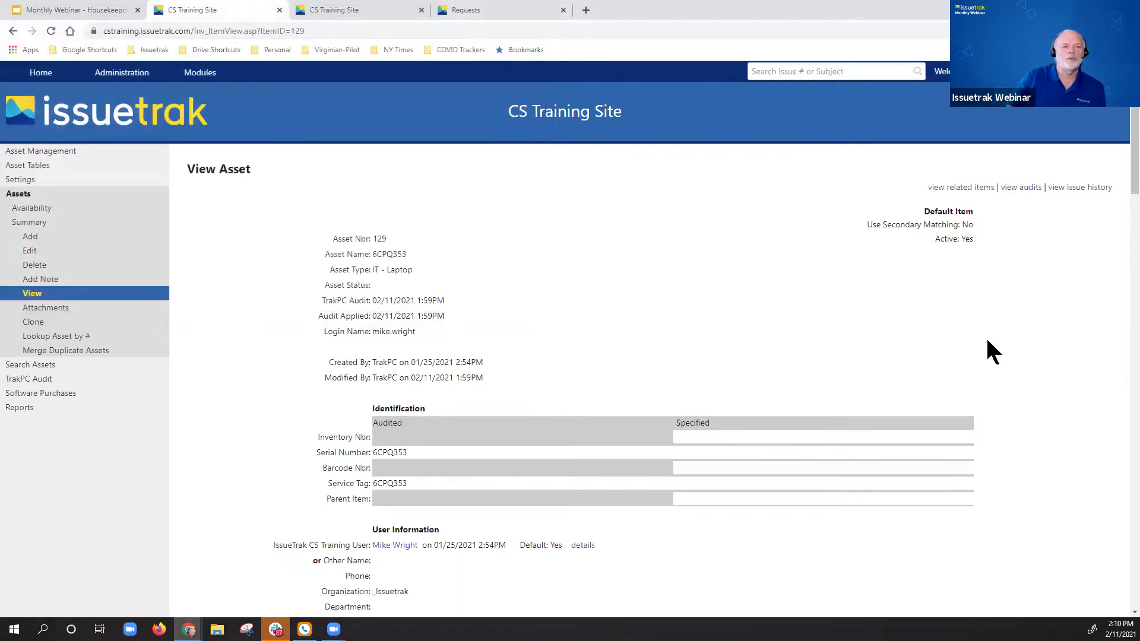
Step: Review the audited system, hardware and network information in the laptop's asset view
scroll(986, 336, "down", 6)
scroll(534, 297, "down", 3)
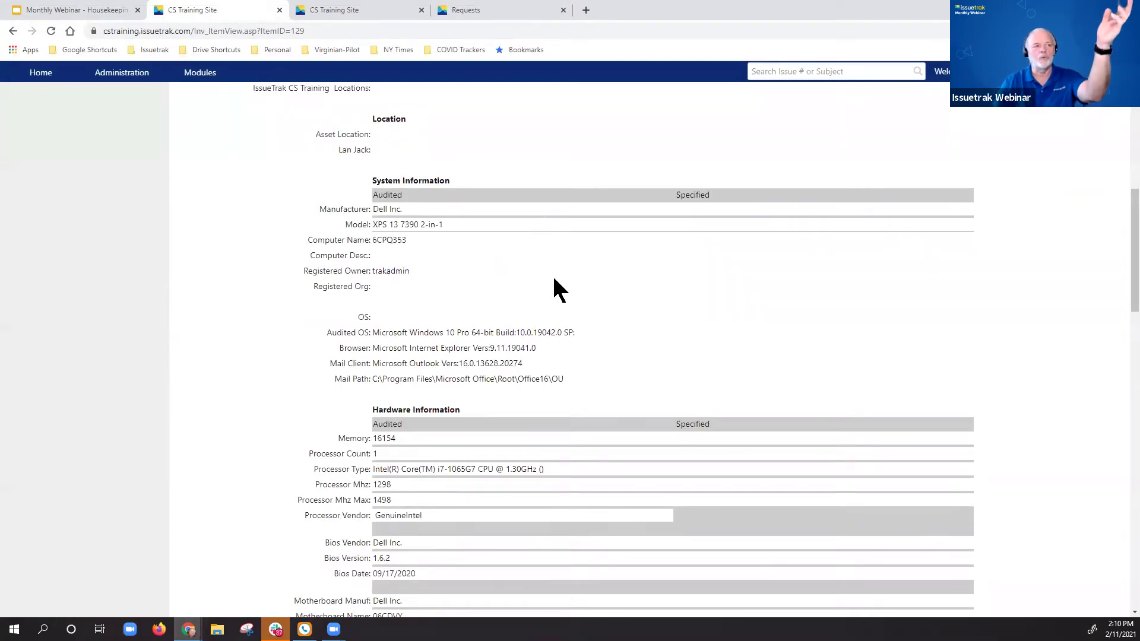
scroll(554, 284, "down", 2)
scroll(552, 285, "down", 3)
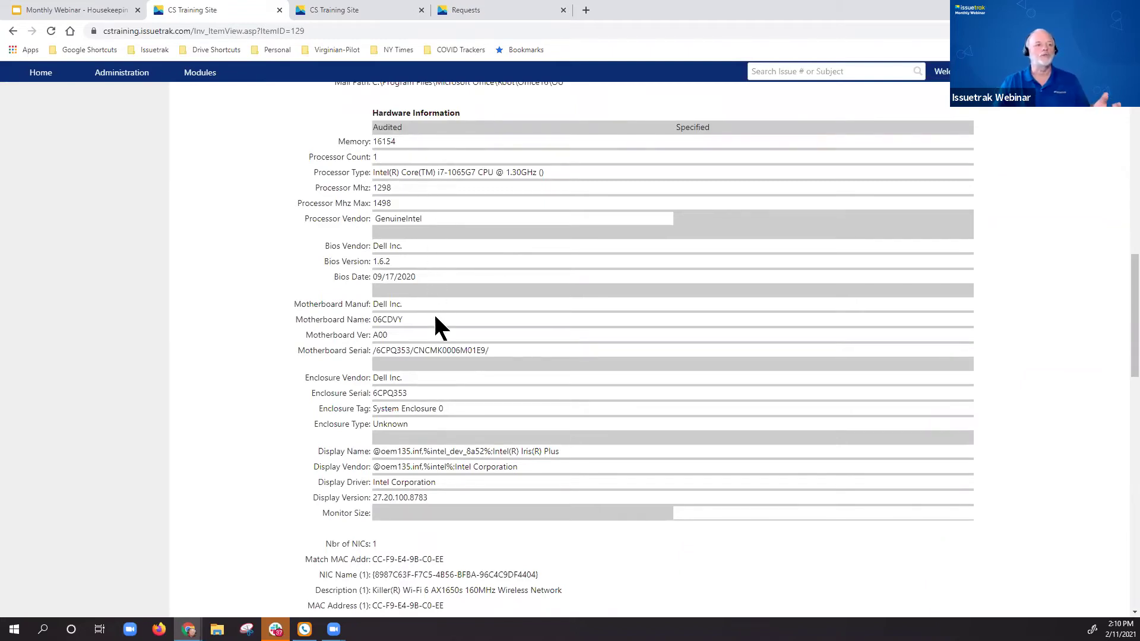
Step: Open asset 6CPQ353 for editing and choose Microsoft Windows 10 Pro 64-bit as its OS
scroll(501, 340, "up", 6)
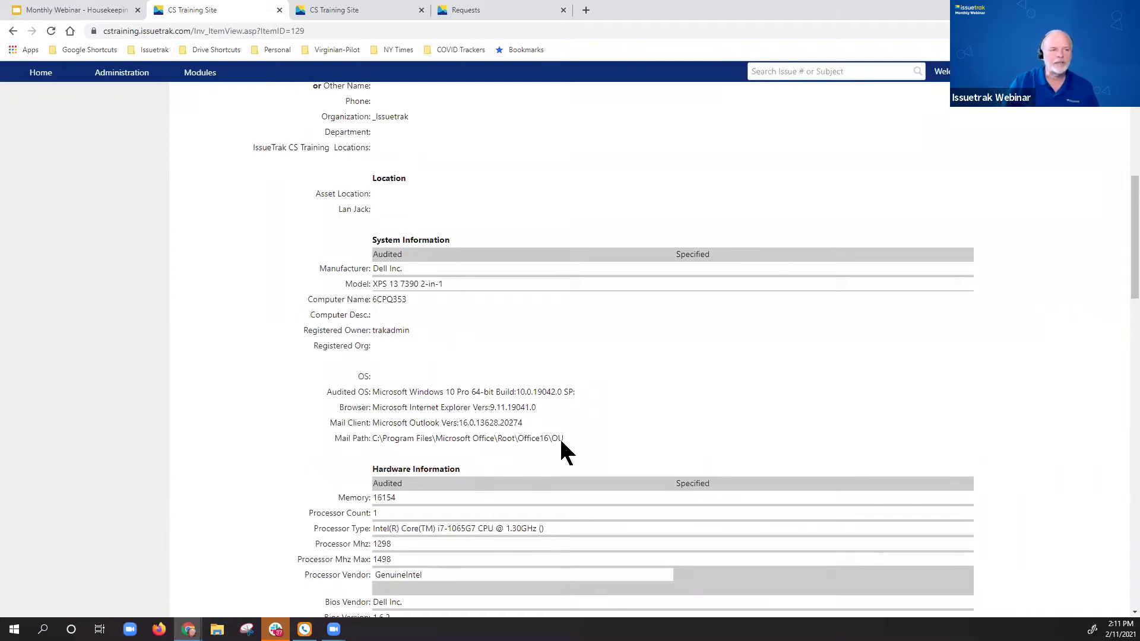
scroll(293, 432, "up", 8)
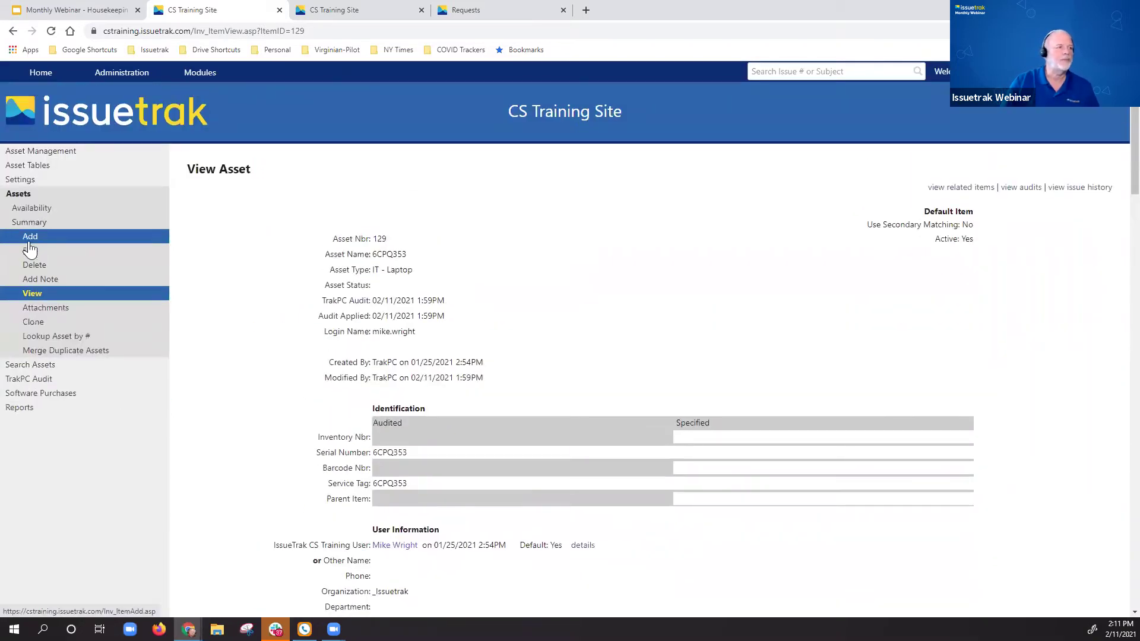
left_click(67, 259)
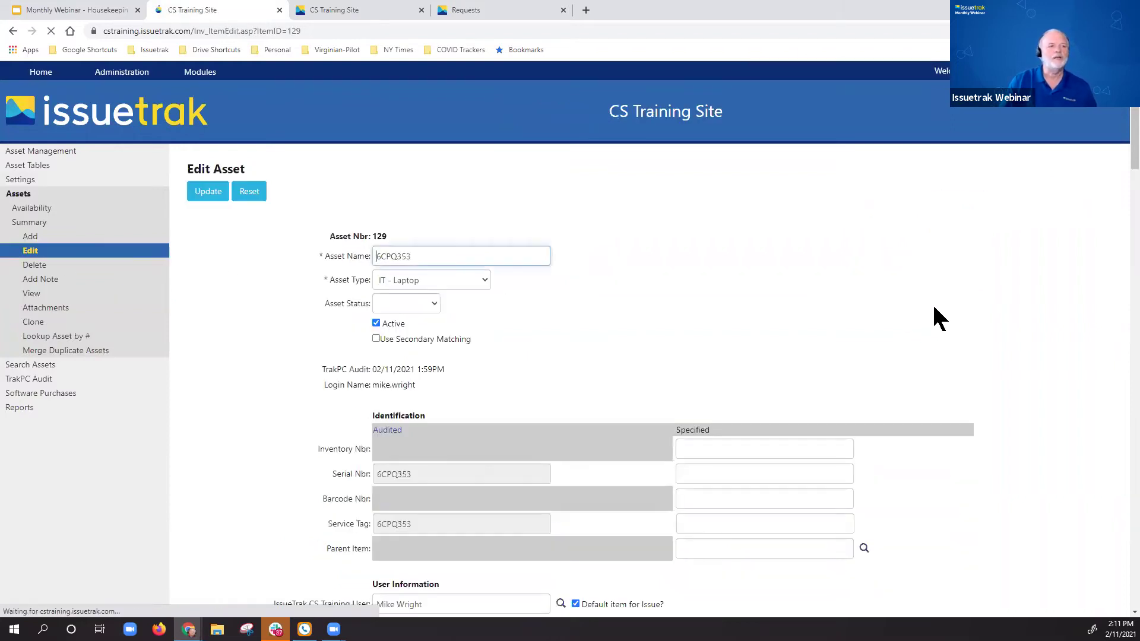
scroll(930, 321, "down", 10)
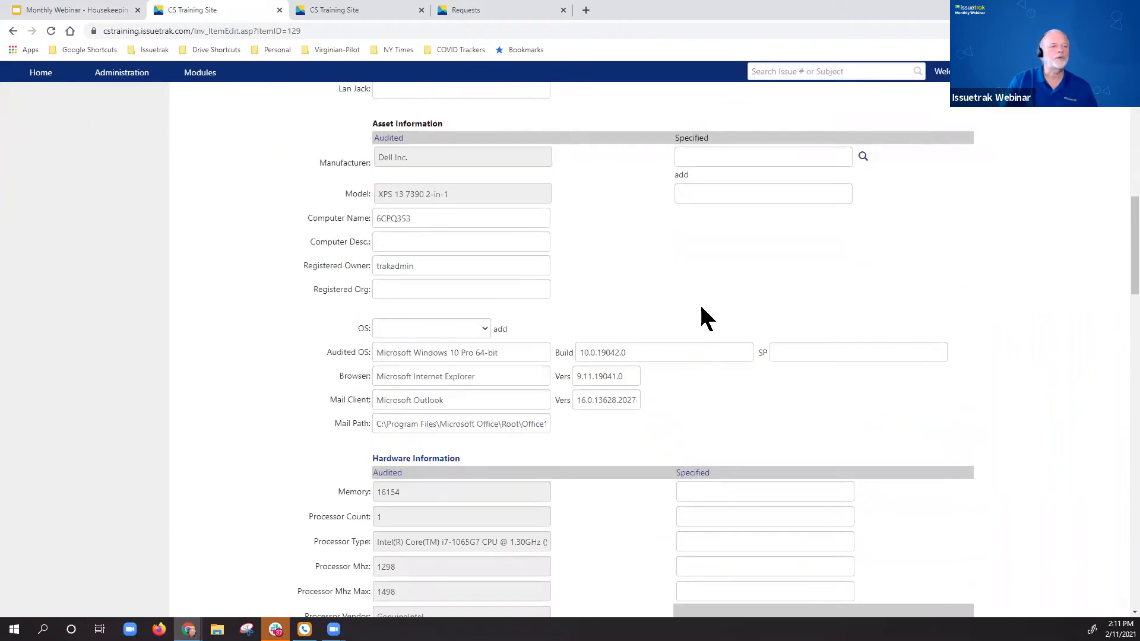
scroll(701, 308, "down", 1)
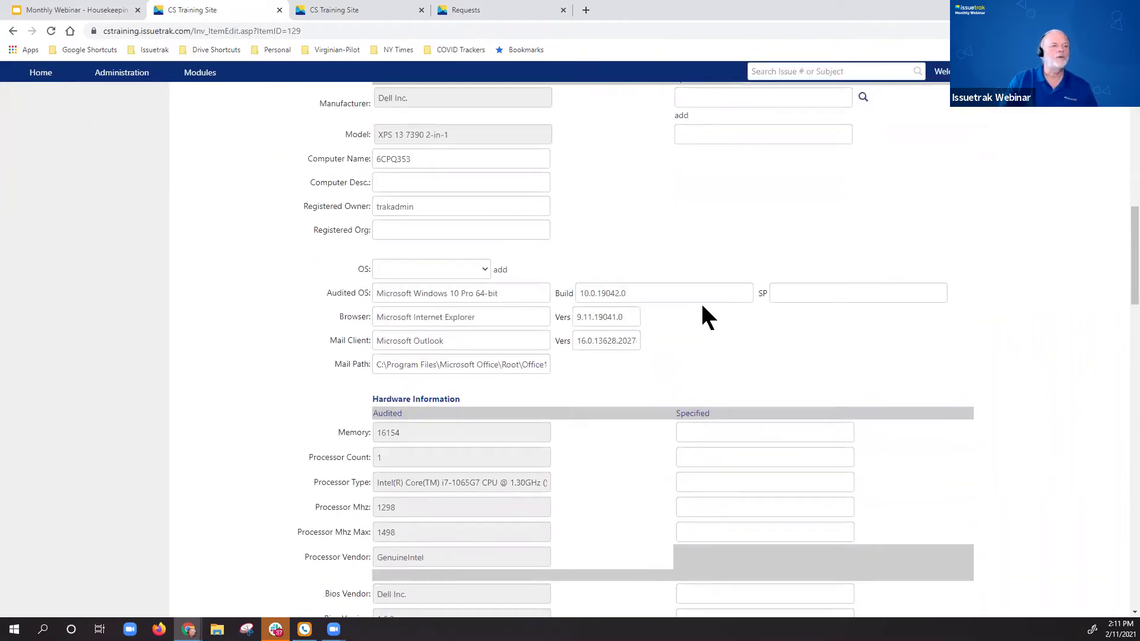
left_click(483, 267)
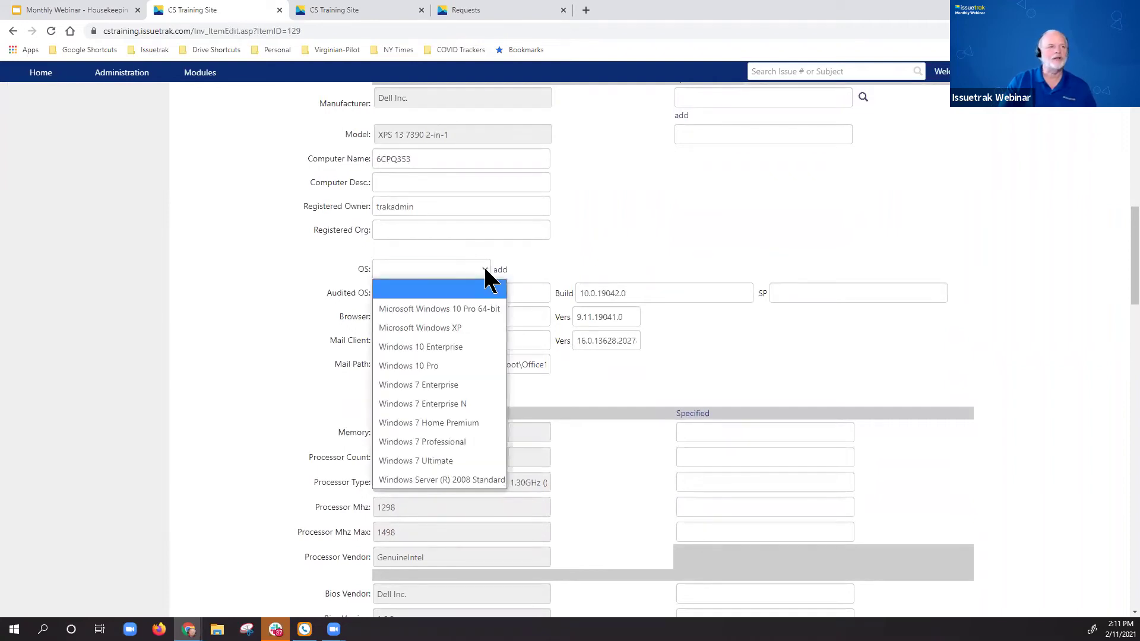
left_click(464, 309)
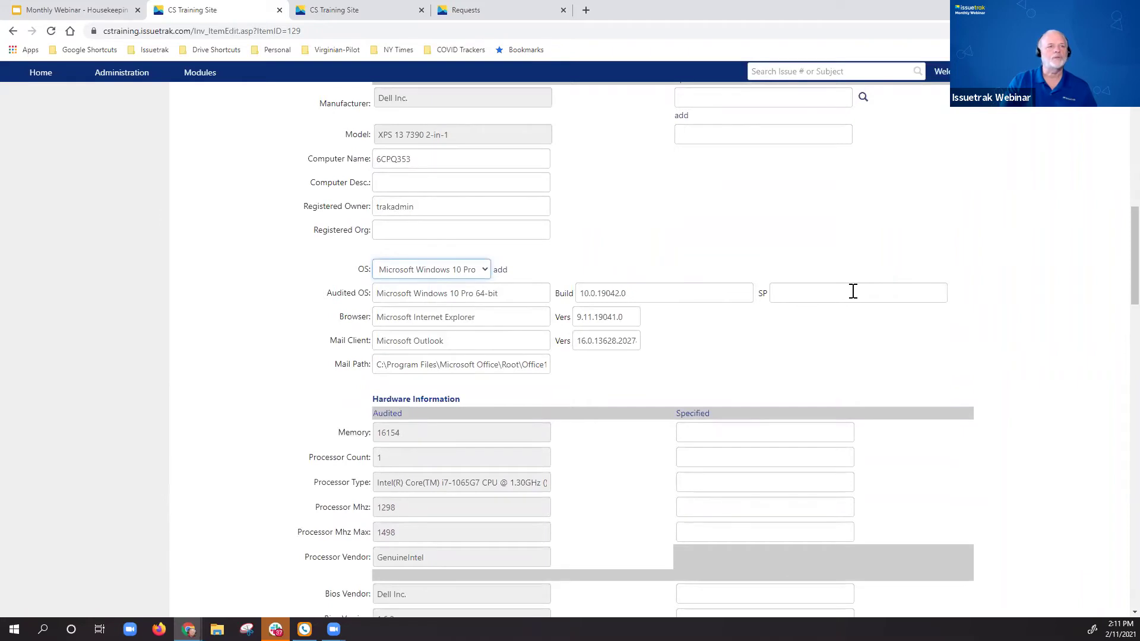
Step: Compare the audited and specified manufacturer, model and hardware fields in the laptop's edit form
scroll(852, 294, "up", 4)
left_click(715, 337)
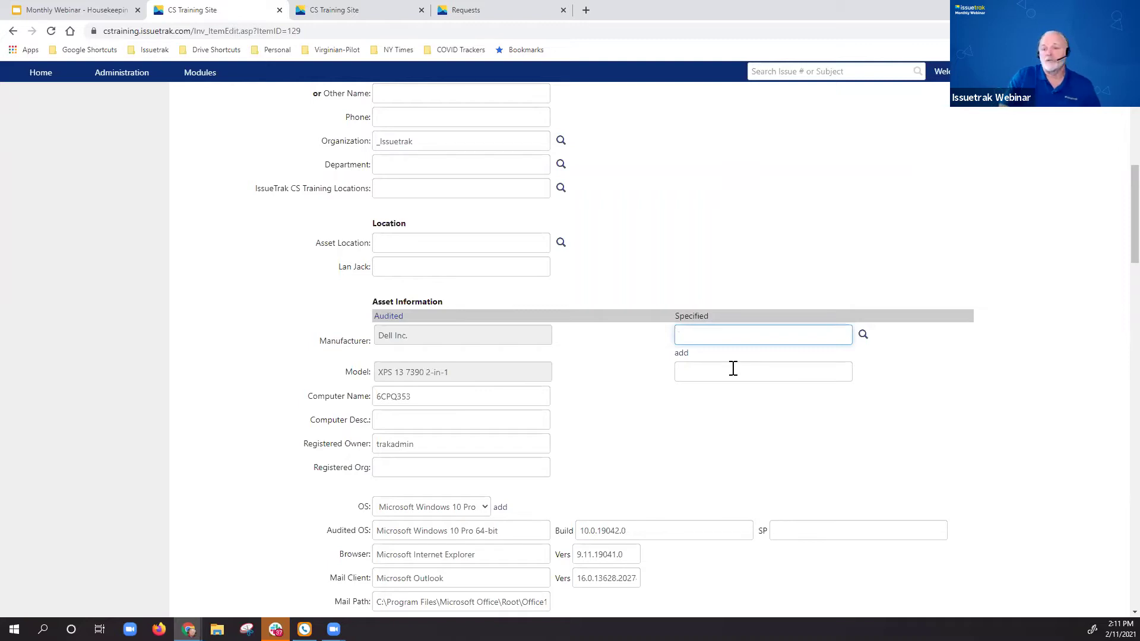
scroll(825, 409, "down", 6)
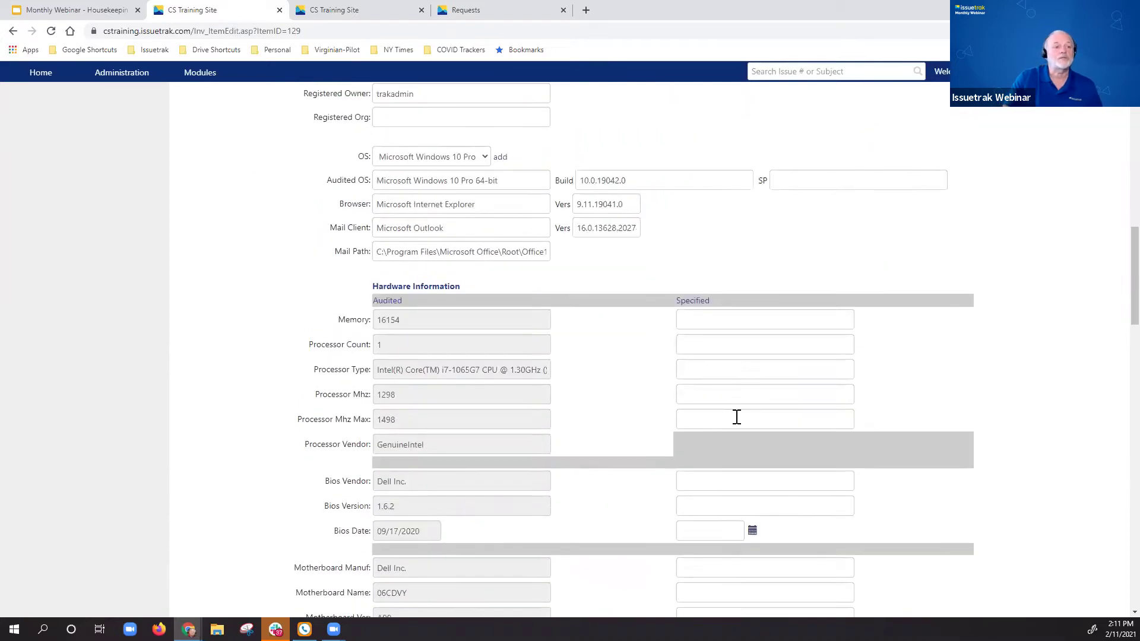
scroll(752, 366, "down", 4)
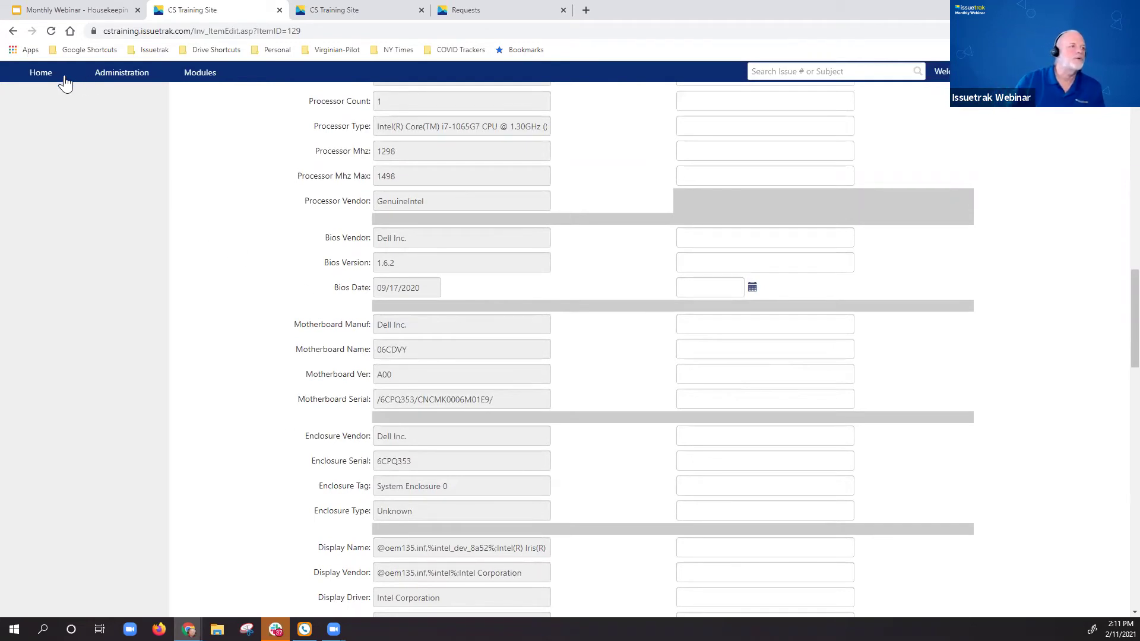
Step: Open the issue search form and look over its criteria down to the Asset field
mouse_move(54, 75)
left_click(47, 120)
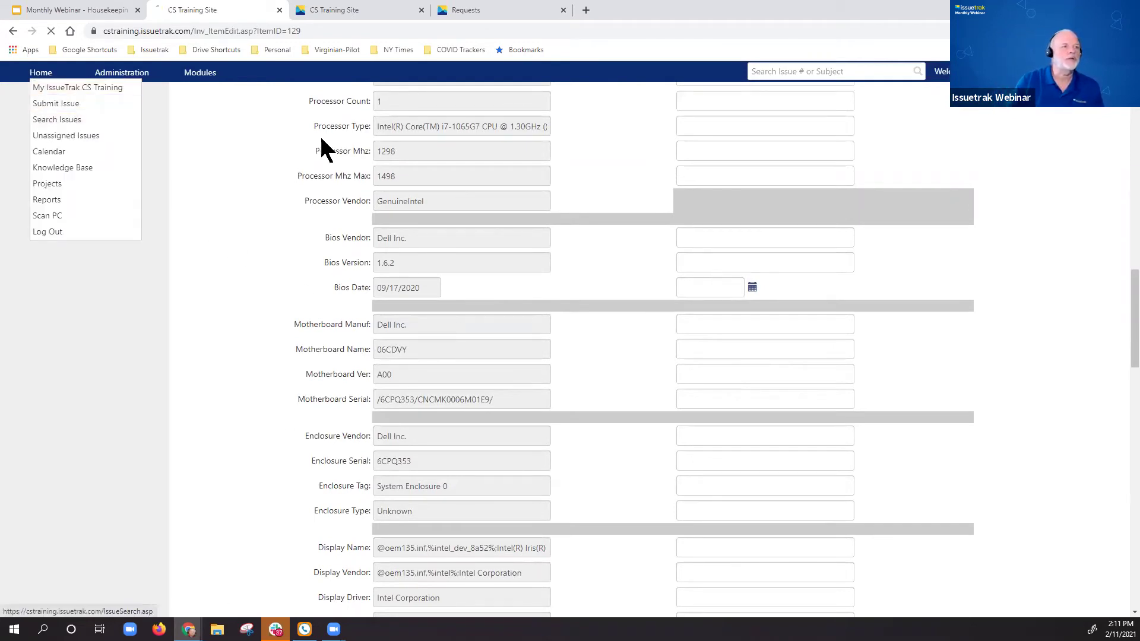
scroll(490, 347, "down", 4)
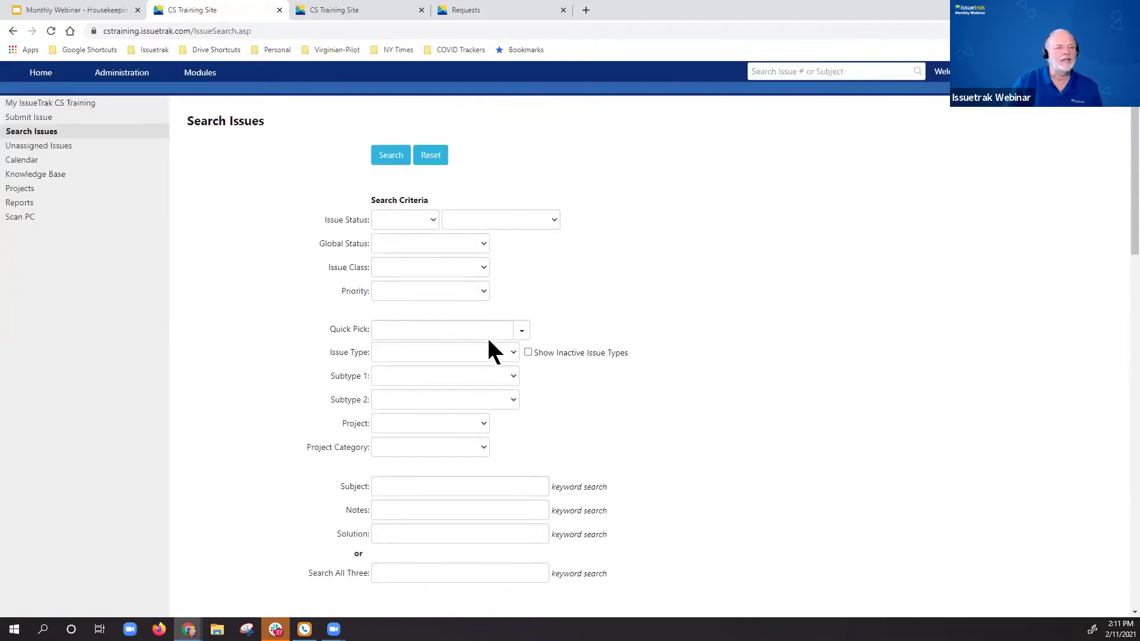
scroll(481, 324, "down", 8)
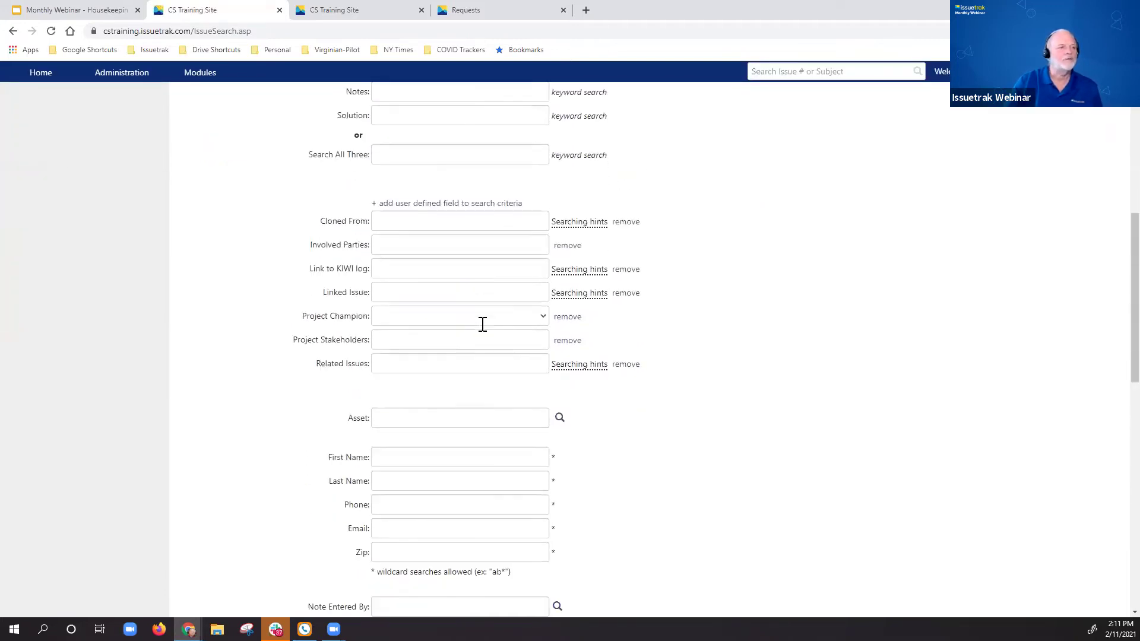
scroll(483, 324, "up", 8)
scroll(456, 254, "up", 1)
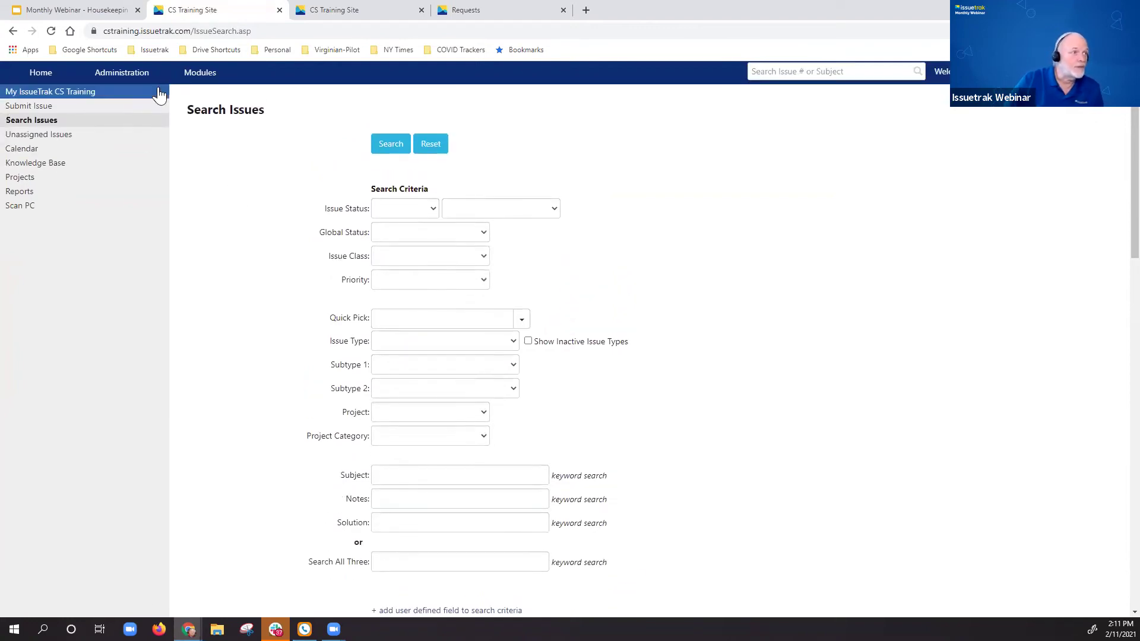
Step: Open the asset search in Asset Management, include PC specific fields, and review the hardware, drive and software criteria
mouse_move(191, 72)
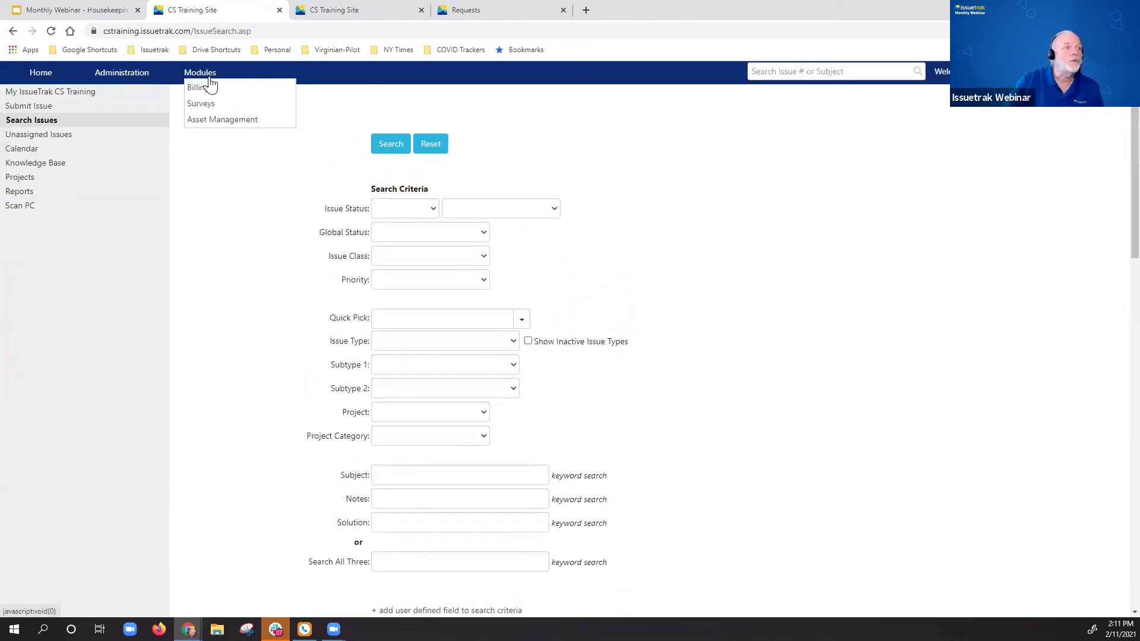
left_click(209, 119)
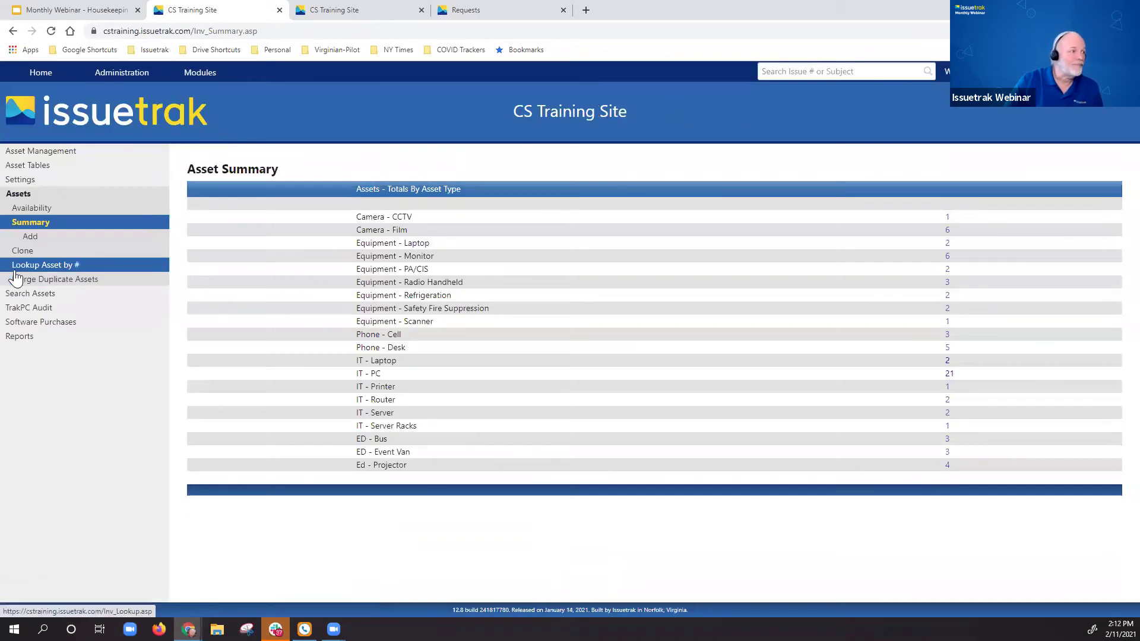
left_click(18, 295)
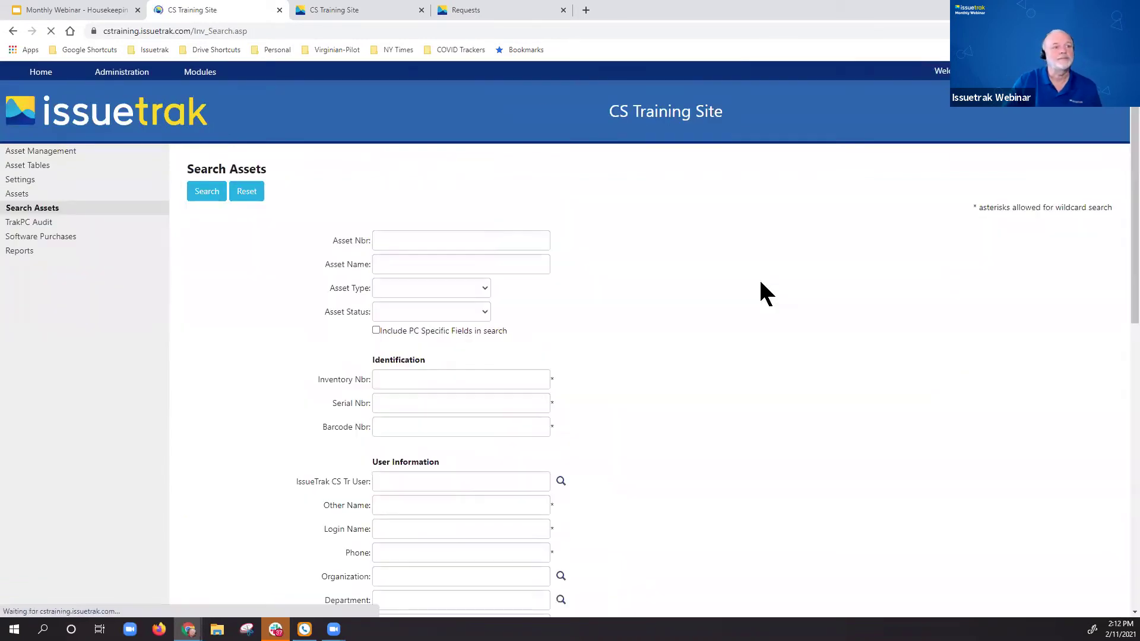
left_click(376, 330)
scroll(638, 362, "down", 1)
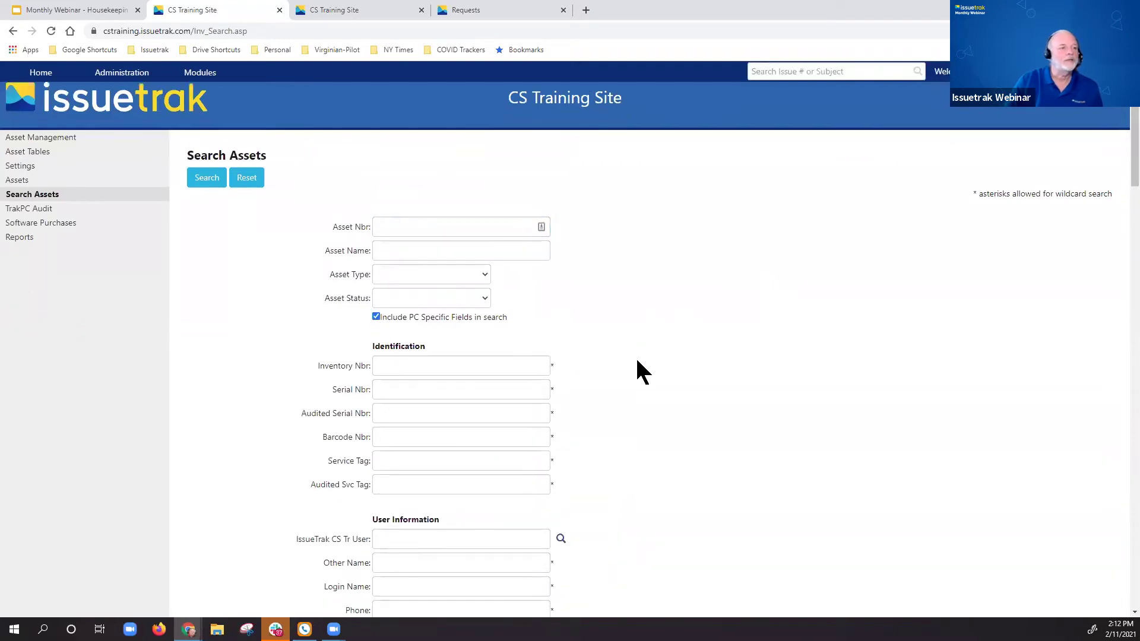
scroll(580, 374, "down", 20)
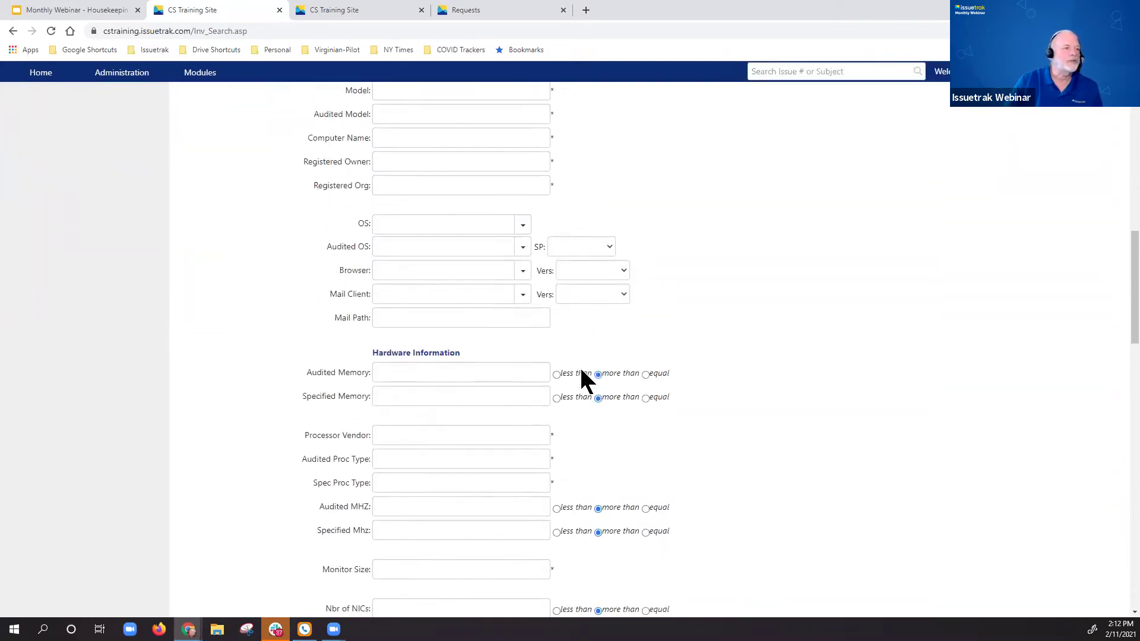
scroll(581, 371, "down", 3)
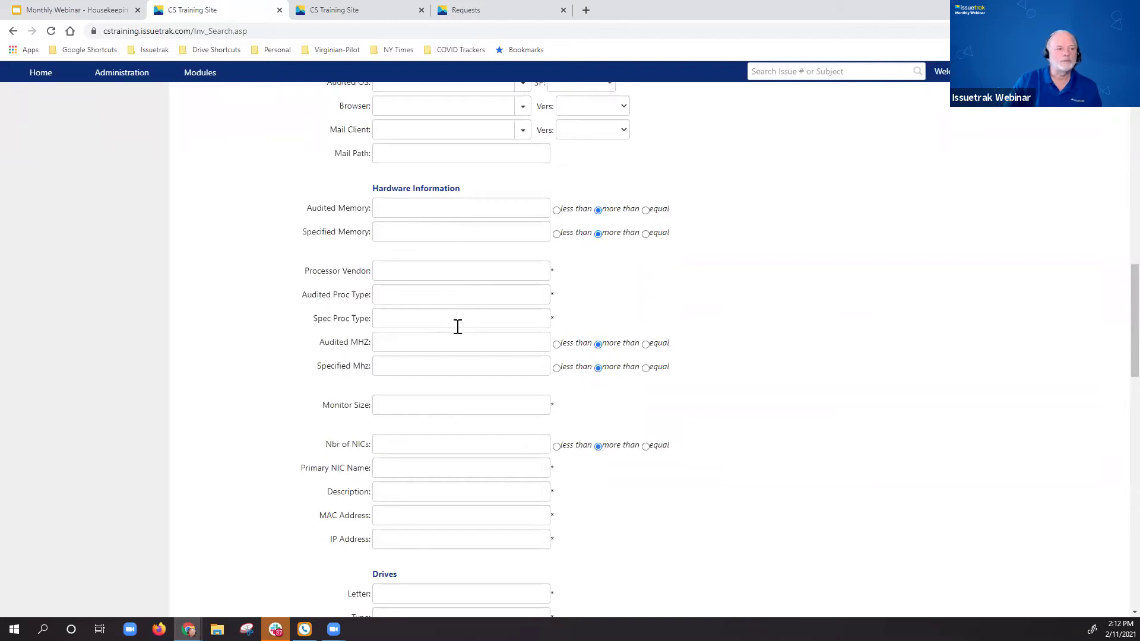
scroll(458, 326, "down", 6)
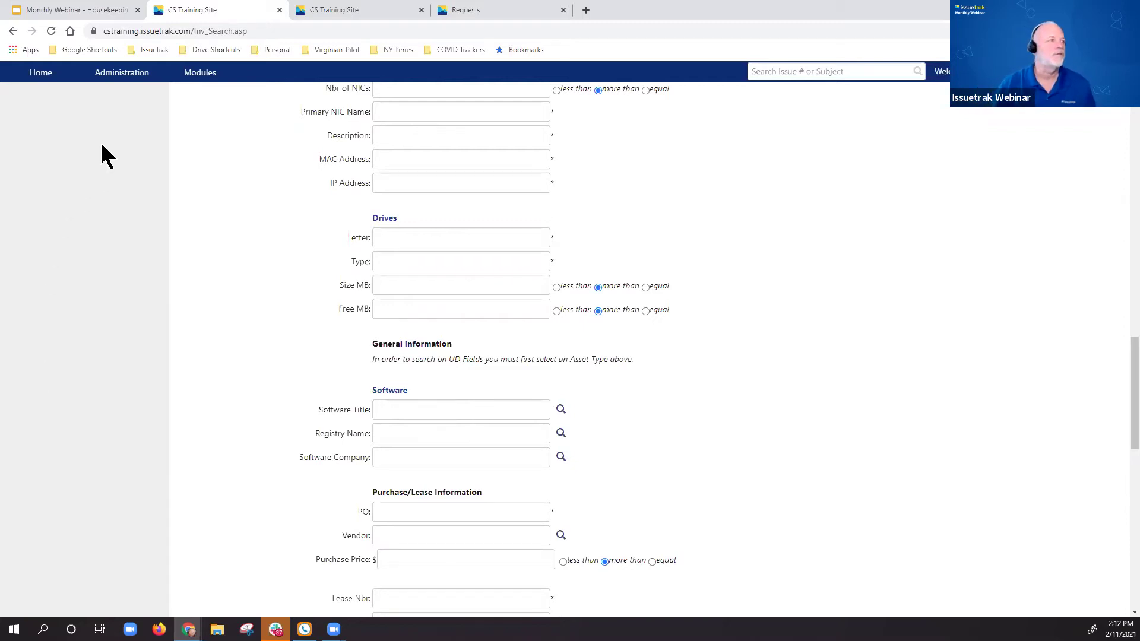
Step: Open the Asset Management lookup tables and view the lists of asset statuses and asset types
scroll(236, 181, "up", 15)
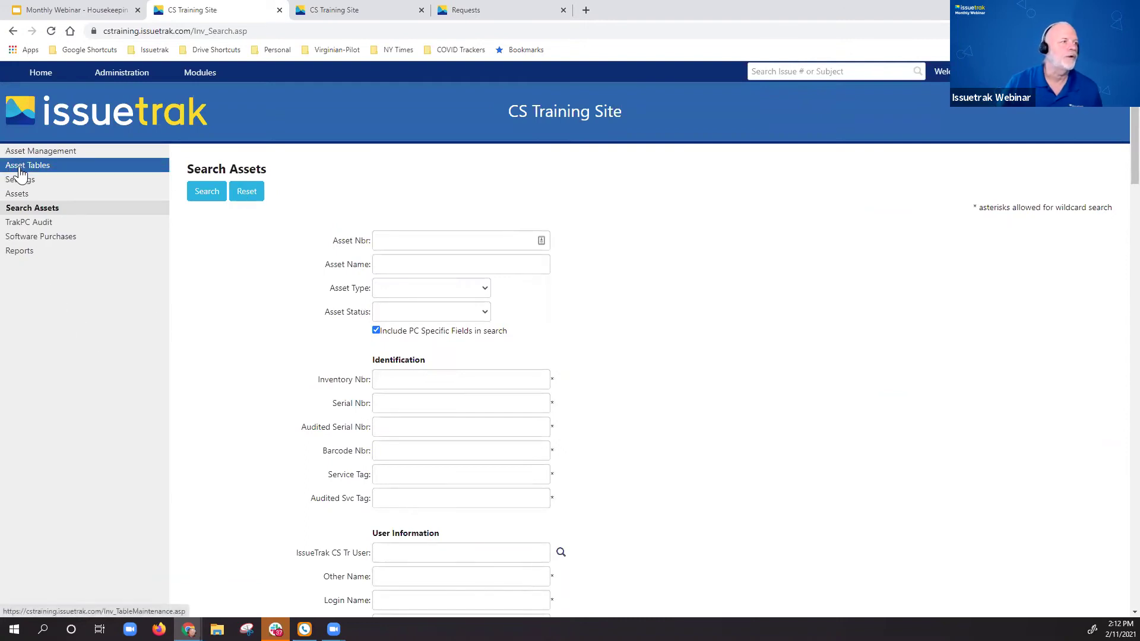
left_click(13, 174)
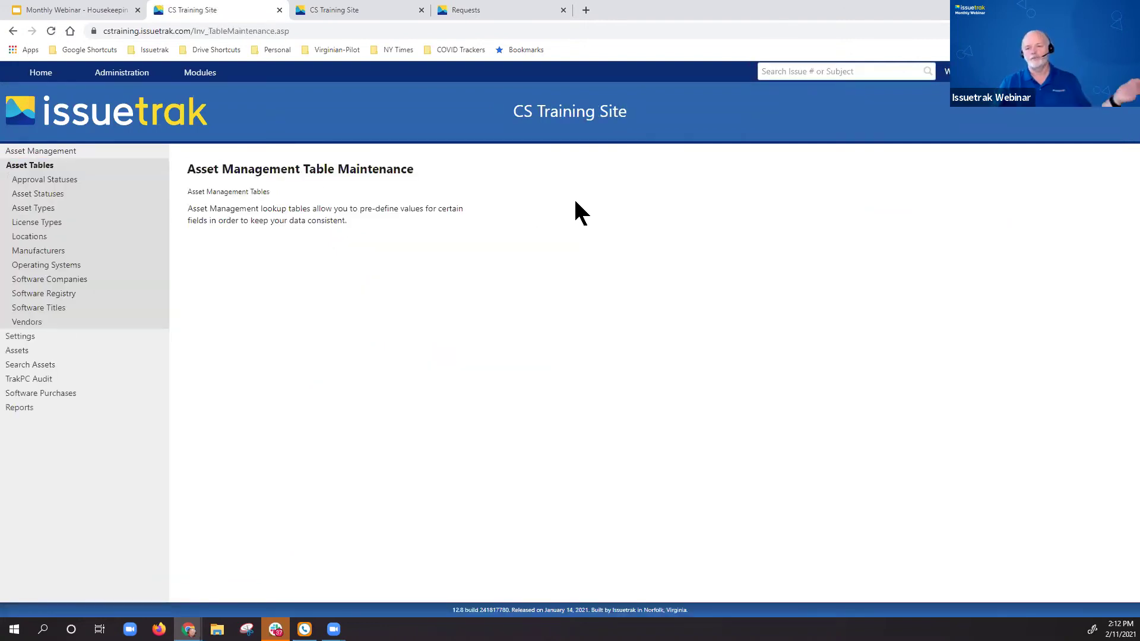
left_click(77, 194)
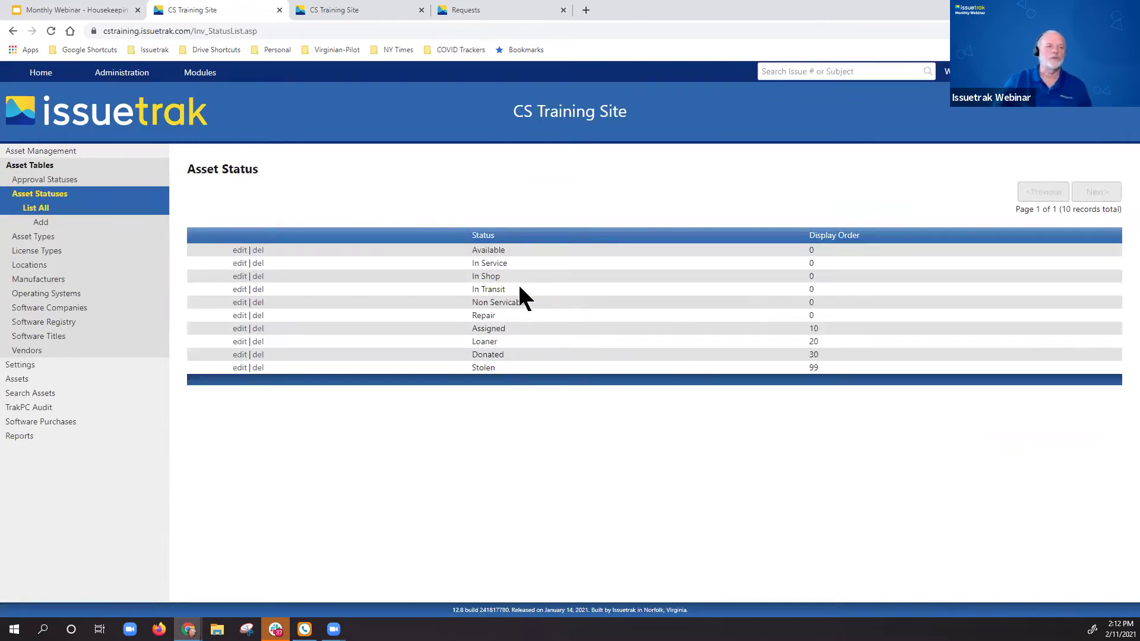
left_click(101, 237)
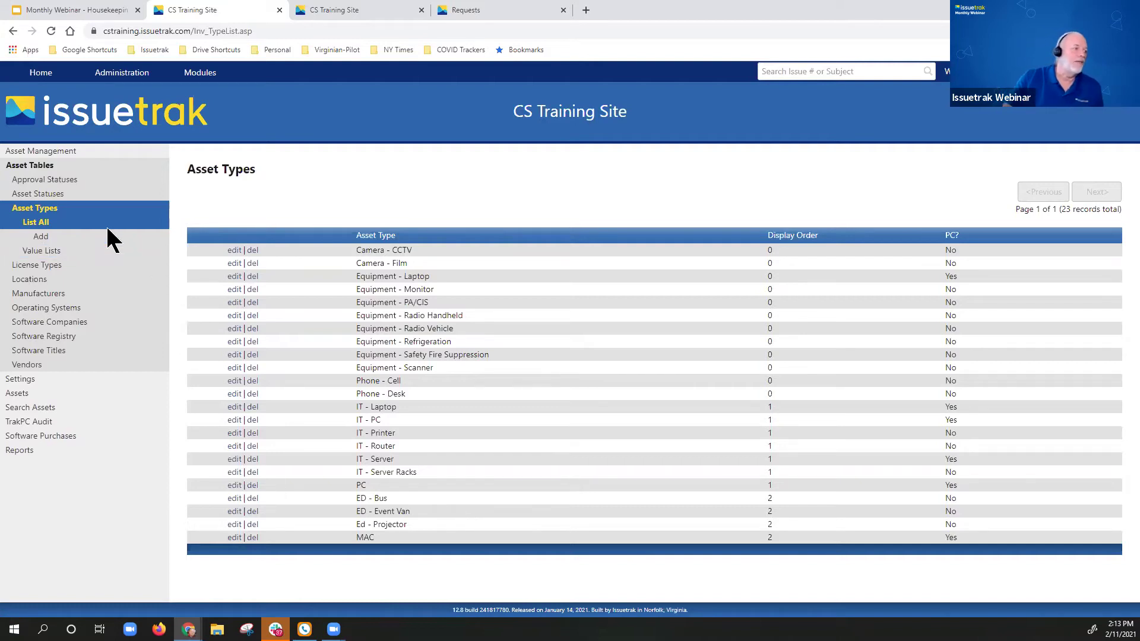
Step: Open the Software Registry list and look through the registry names and their linked software titles
left_click(58, 337)
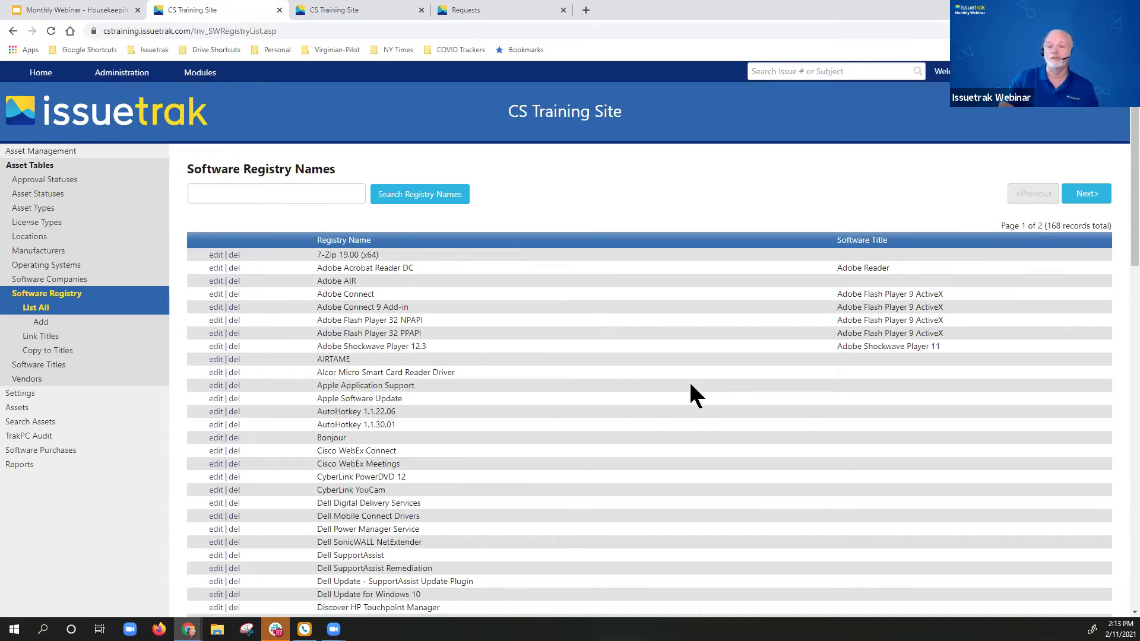
scroll(521, 376, "down", 2)
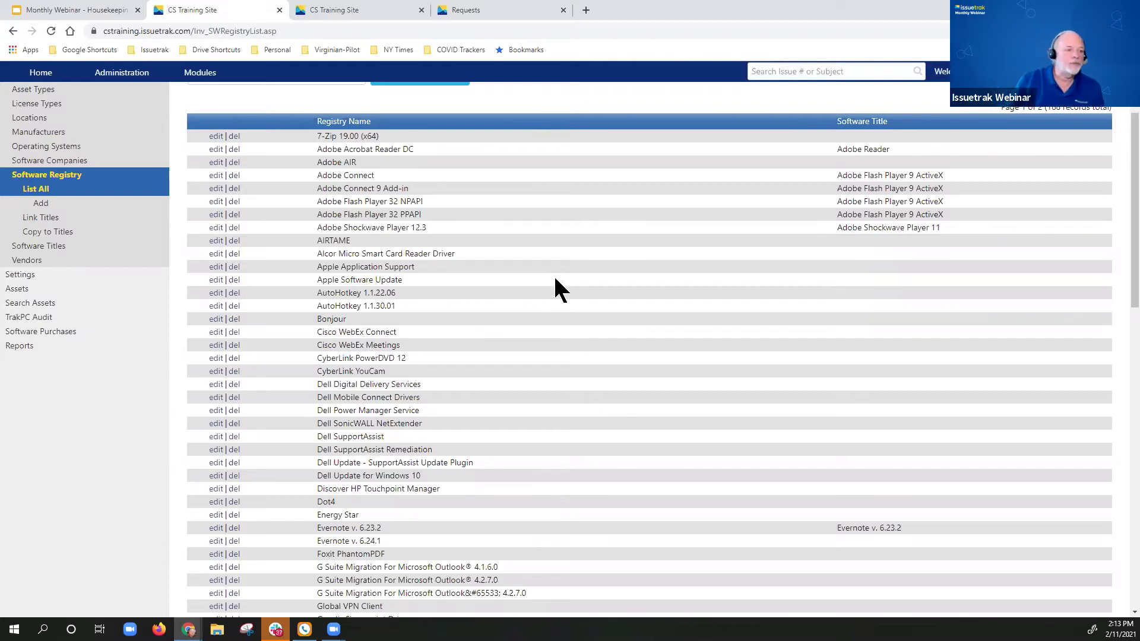
scroll(554, 274, "down", 4)
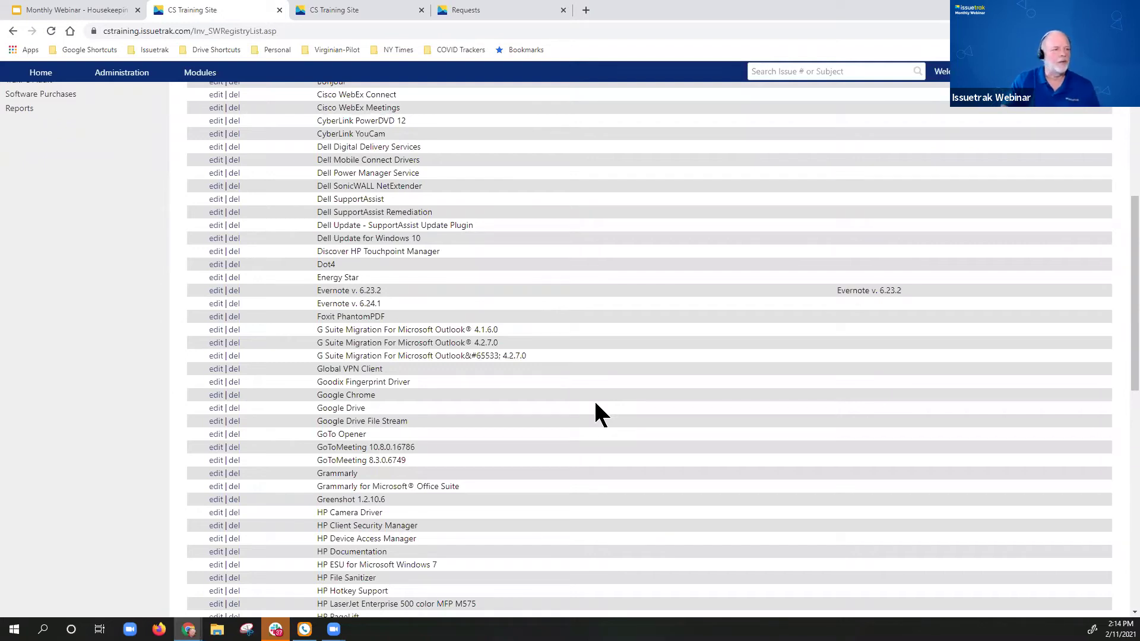
scroll(596, 403, "down", 3)
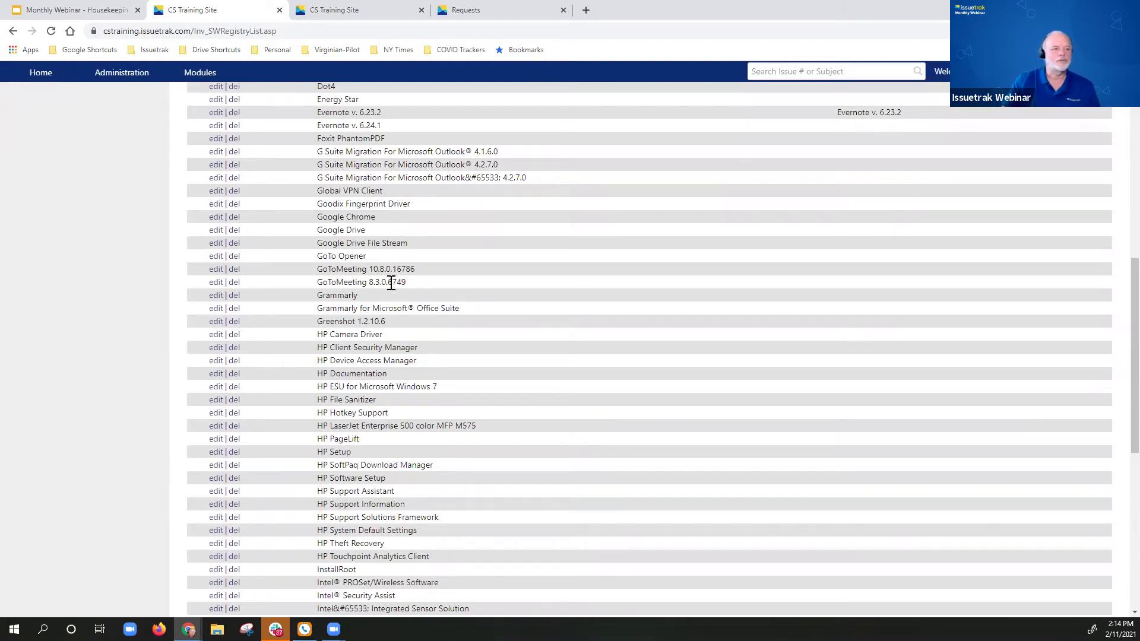
scroll(391, 283, "down", 5)
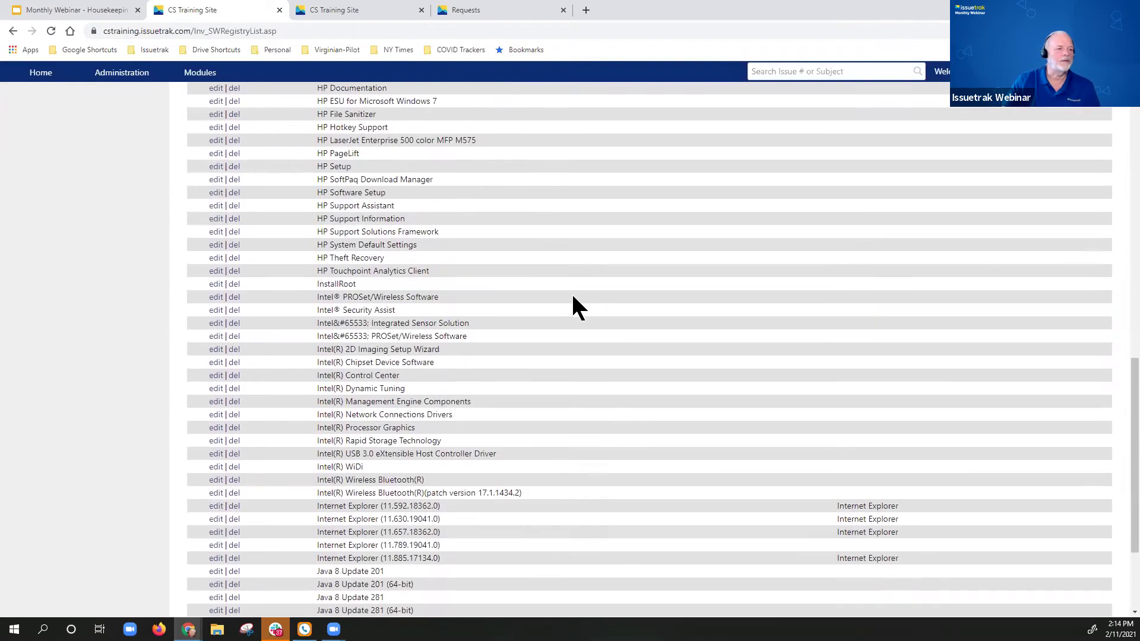
scroll(574, 298, "down", 3)
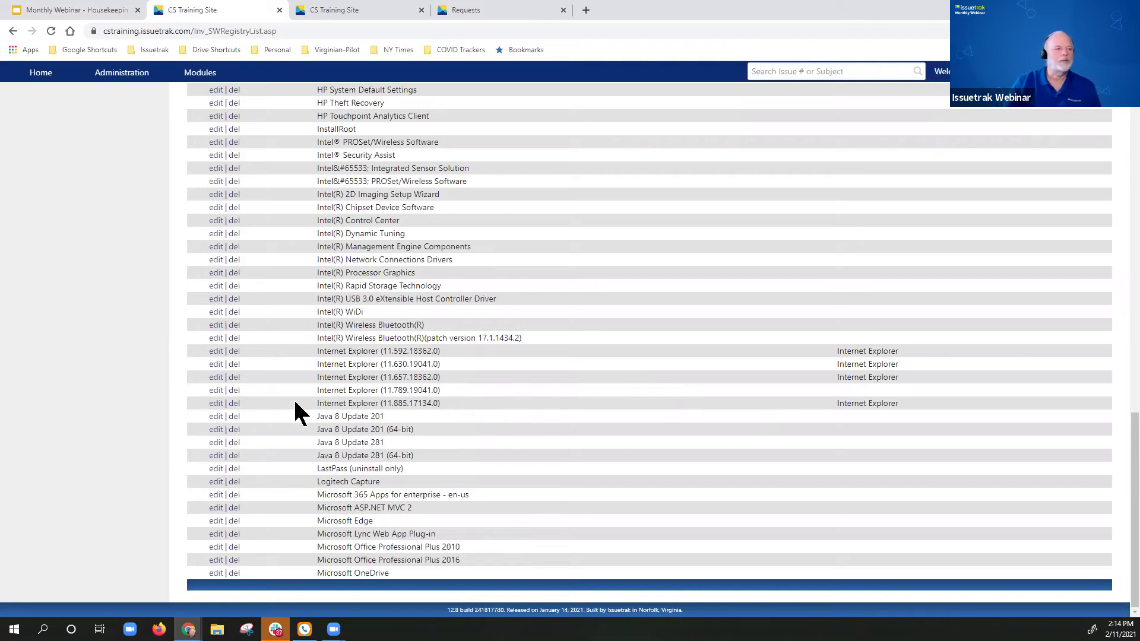
Step: Assign the software title Internet Explorer to the registry name Internet Explorer (11.789.19041.0) and save the entry
left_click(216, 402)
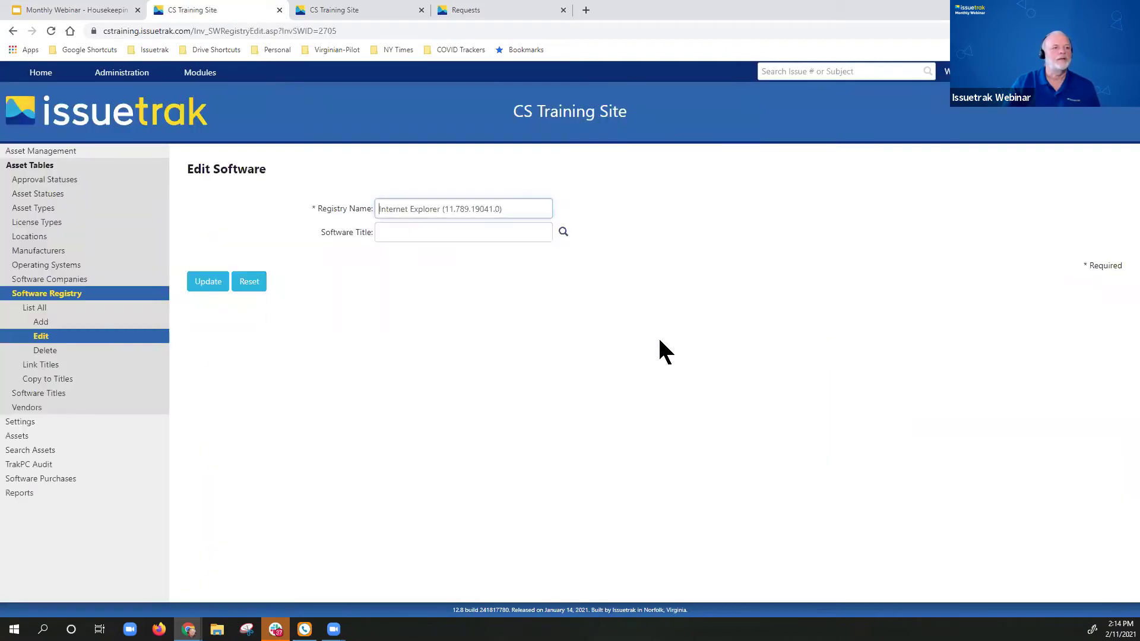
left_click(563, 233)
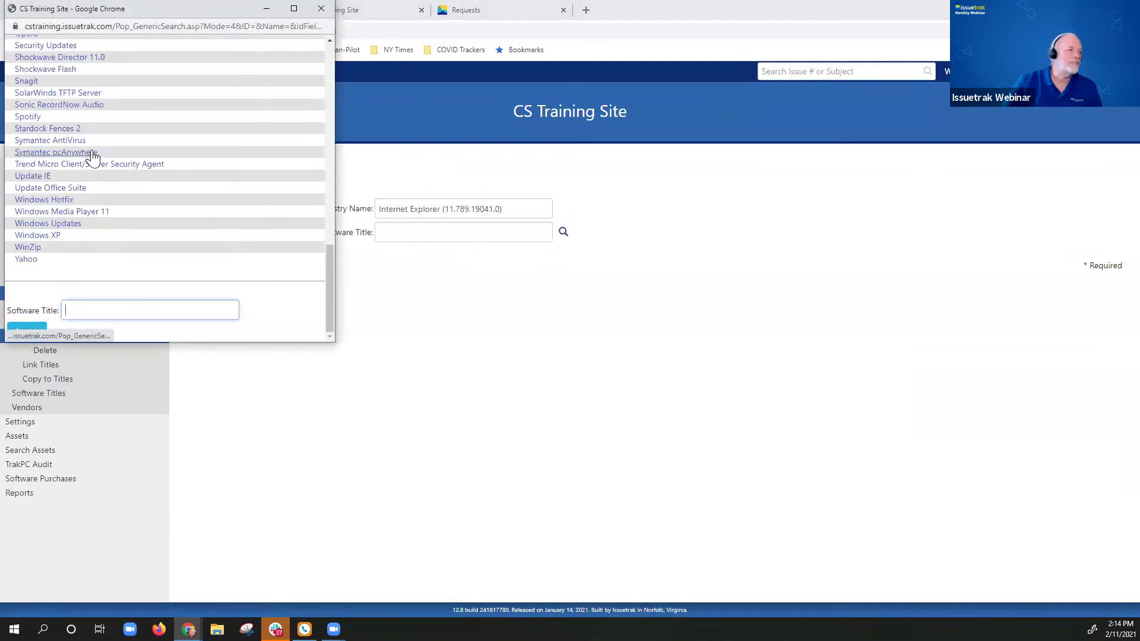
scroll(92, 155, "up", 4)
scroll(92, 154, "up", 3)
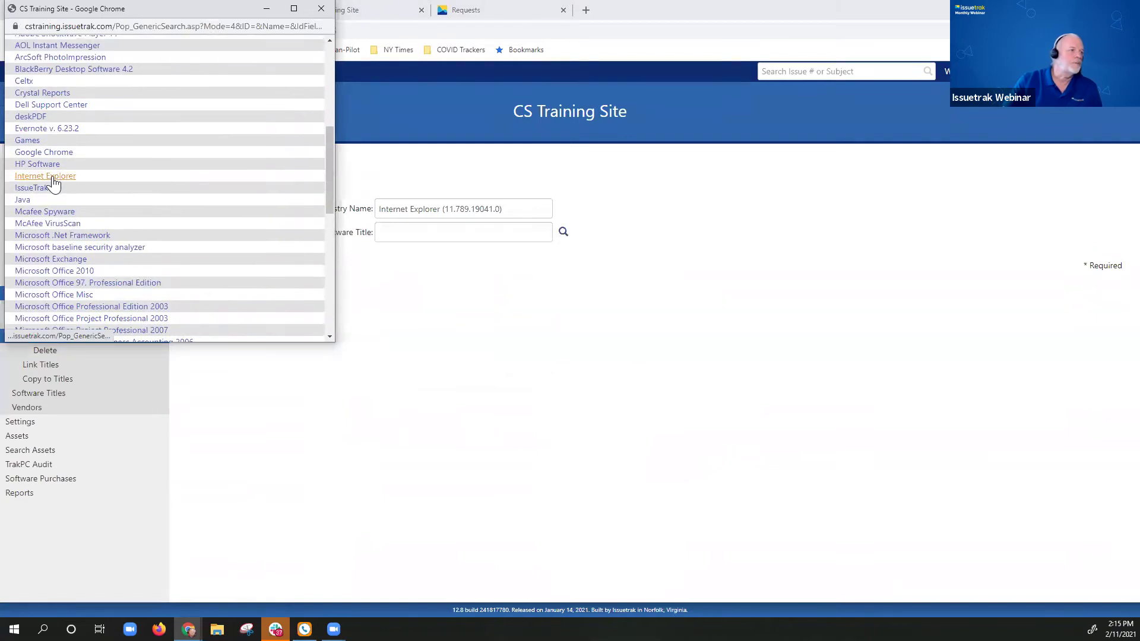
left_click(52, 177)
left_click(205, 283)
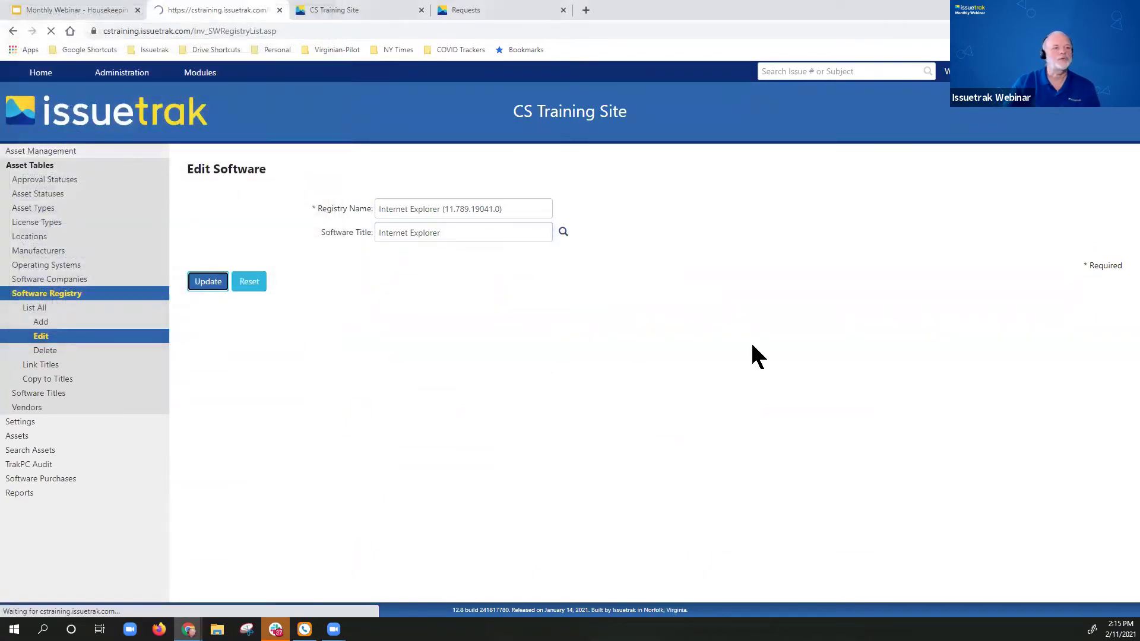
Step: Check the Internet Explorer entries and their linked software titles in the Software Registry list
scroll(677, 492, "down", 1)
scroll(677, 481, "down", 15)
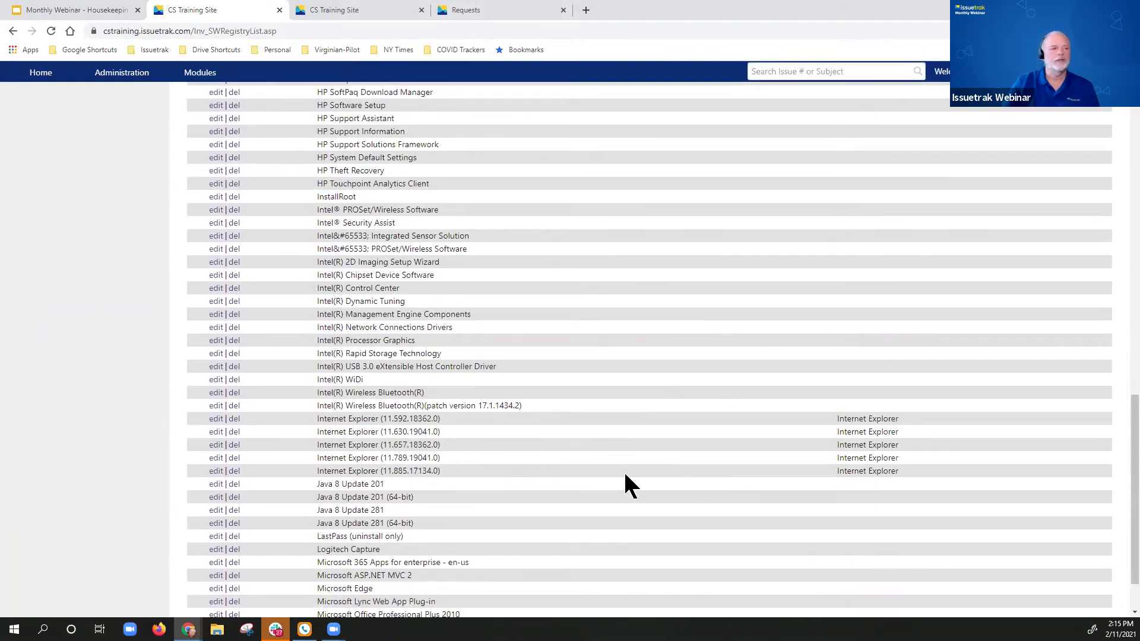
scroll(165, 386, "up", 14)
scroll(165, 386, "up", 4)
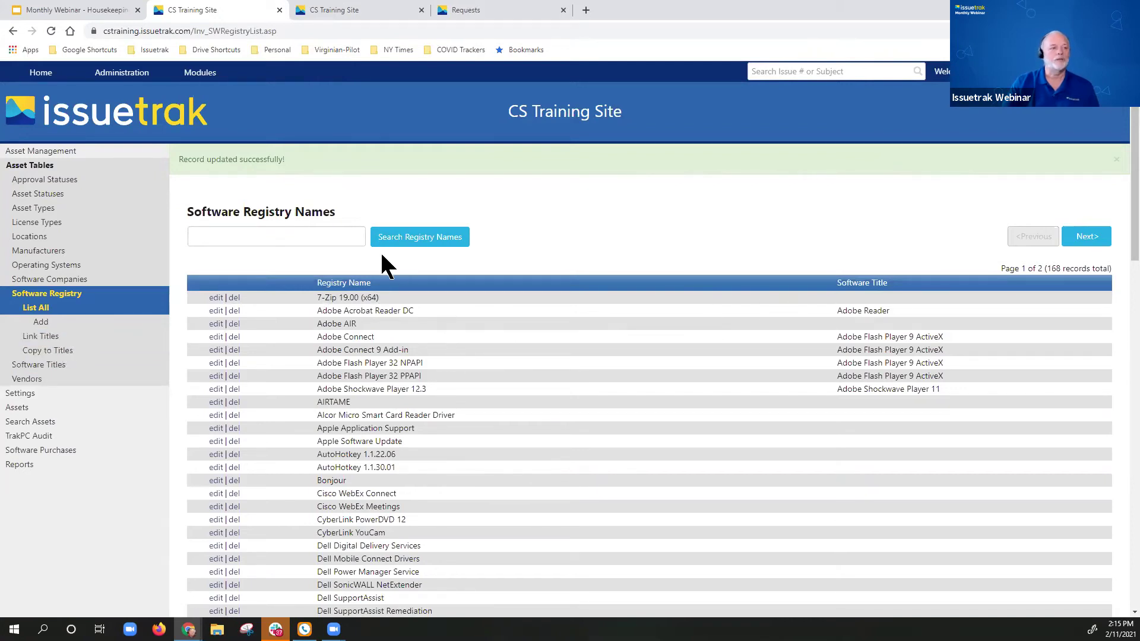
Step: Open the registry title linking page and filter the registry names by microsoft
left_click(106, 335)
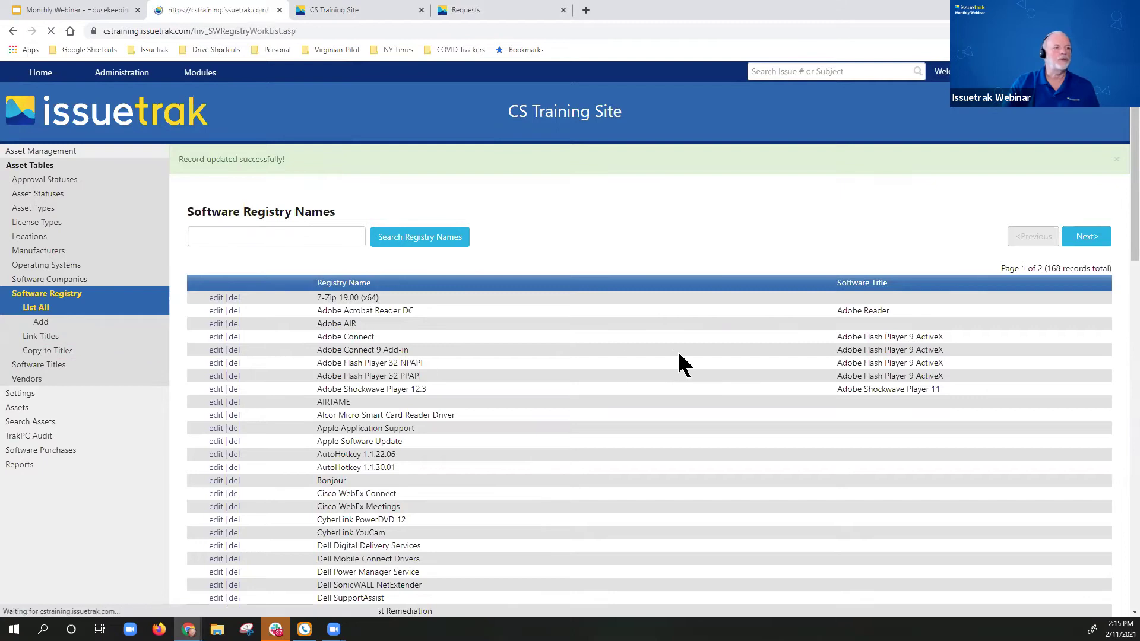
left_click(398, 277)
type("mi")
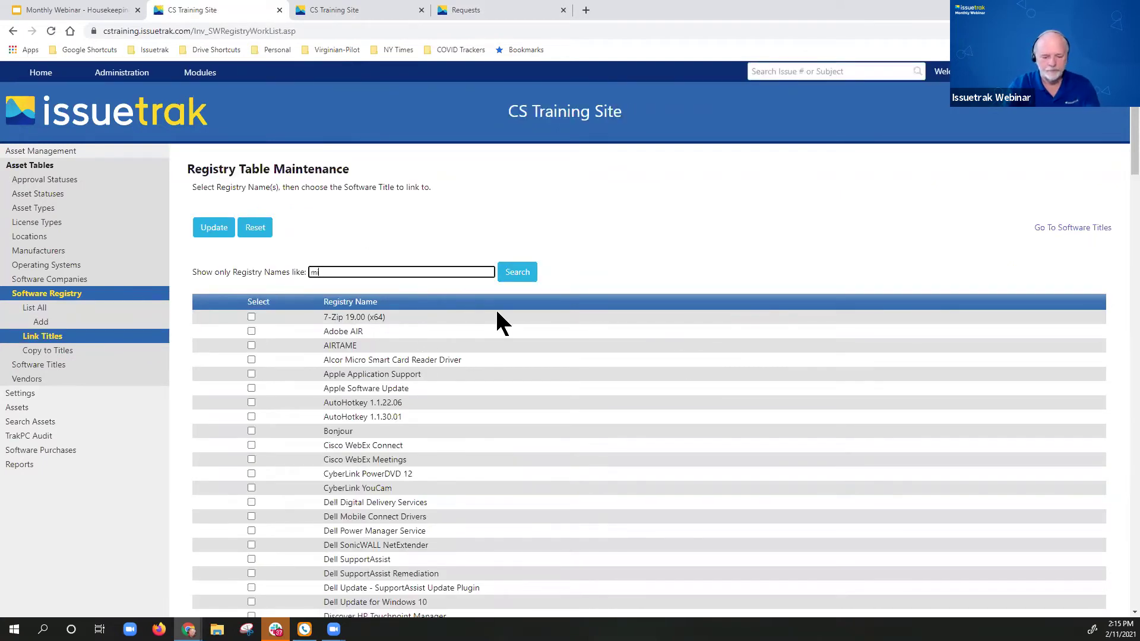
type("crosoft")
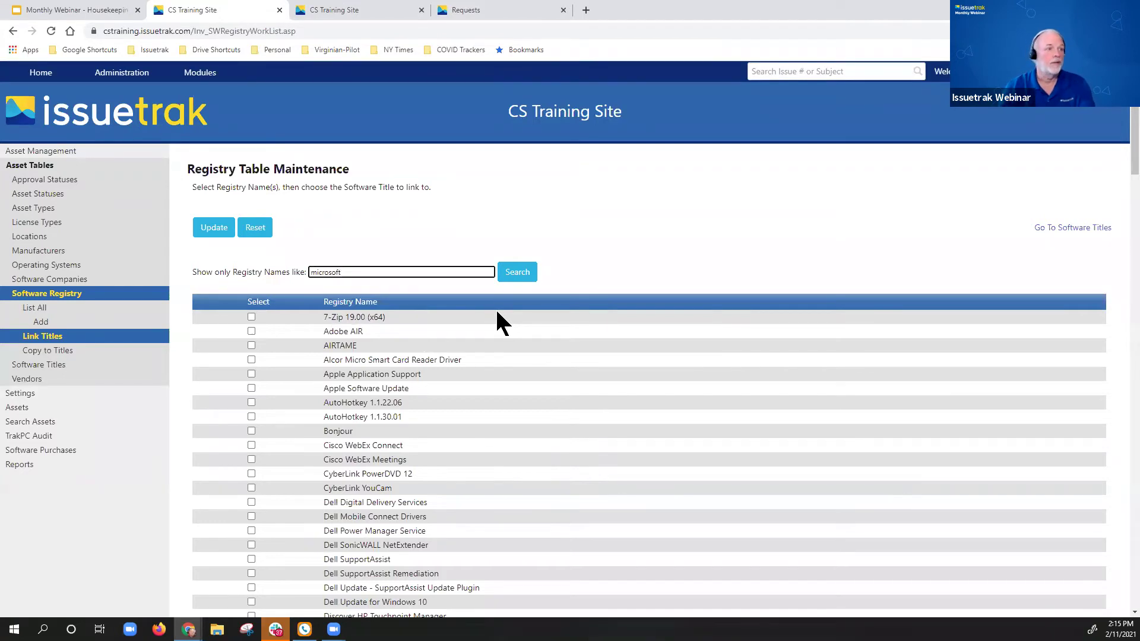
left_click(516, 274)
scroll(405, 303, "down", 2)
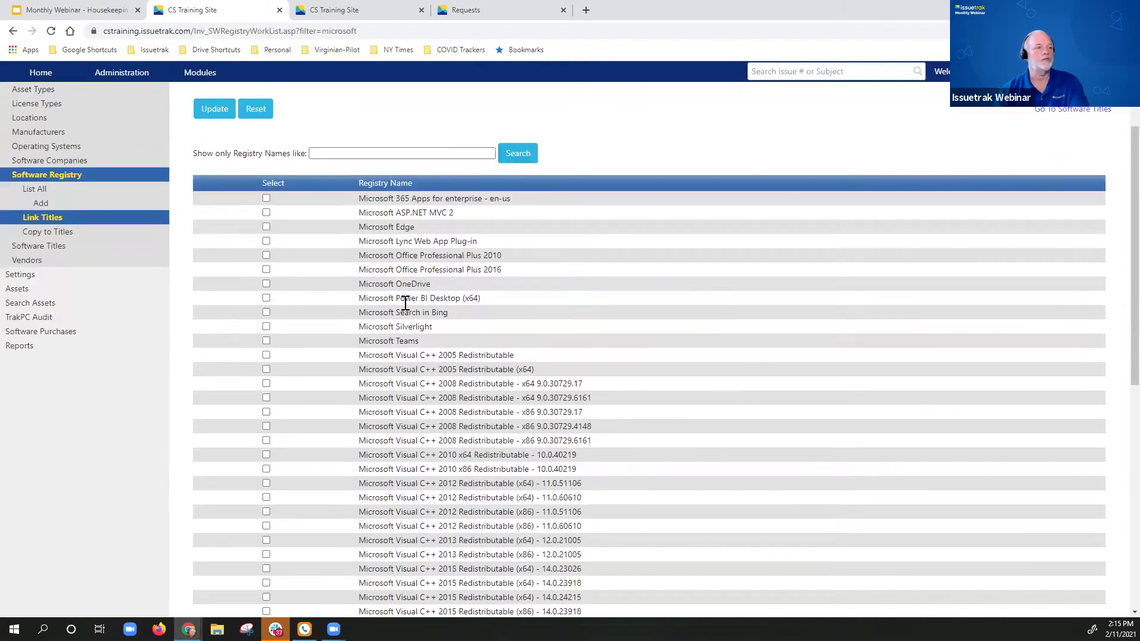
scroll(415, 387, "down", 2)
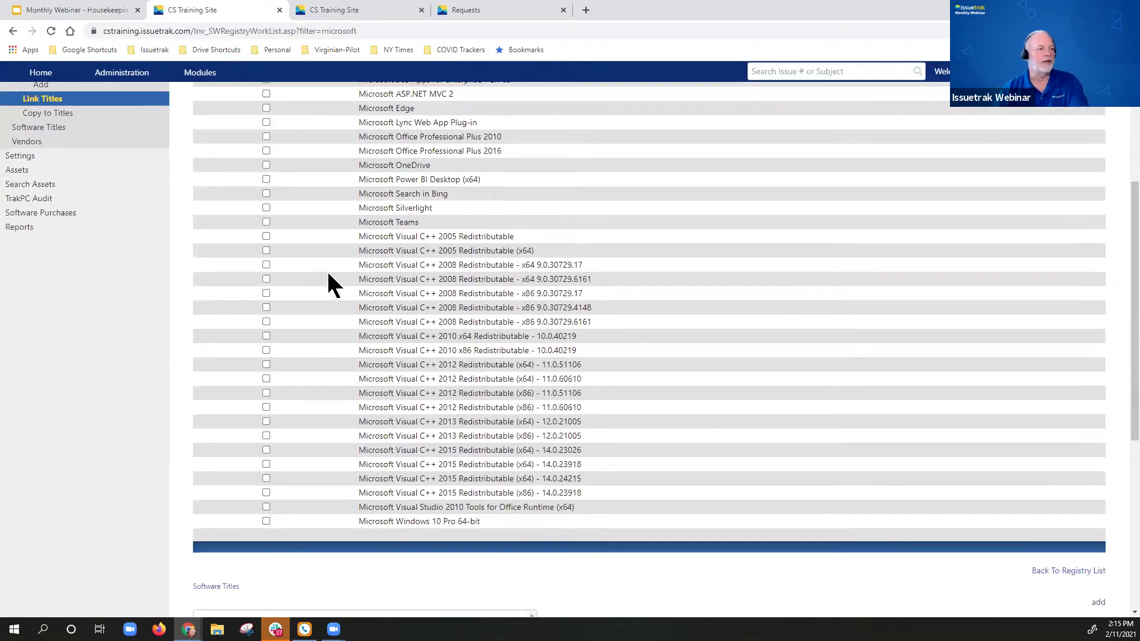
Step: Look through the available software titles and add a new software record titled Microsoft C++
scroll(304, 349, "down", 6)
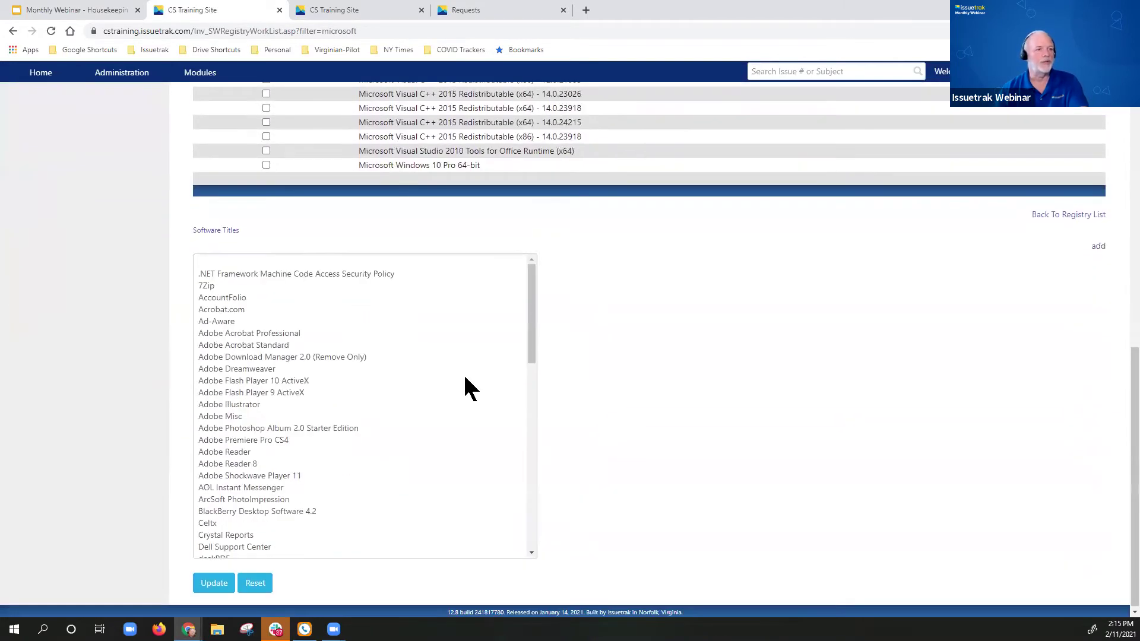
scroll(248, 400, "down", 12)
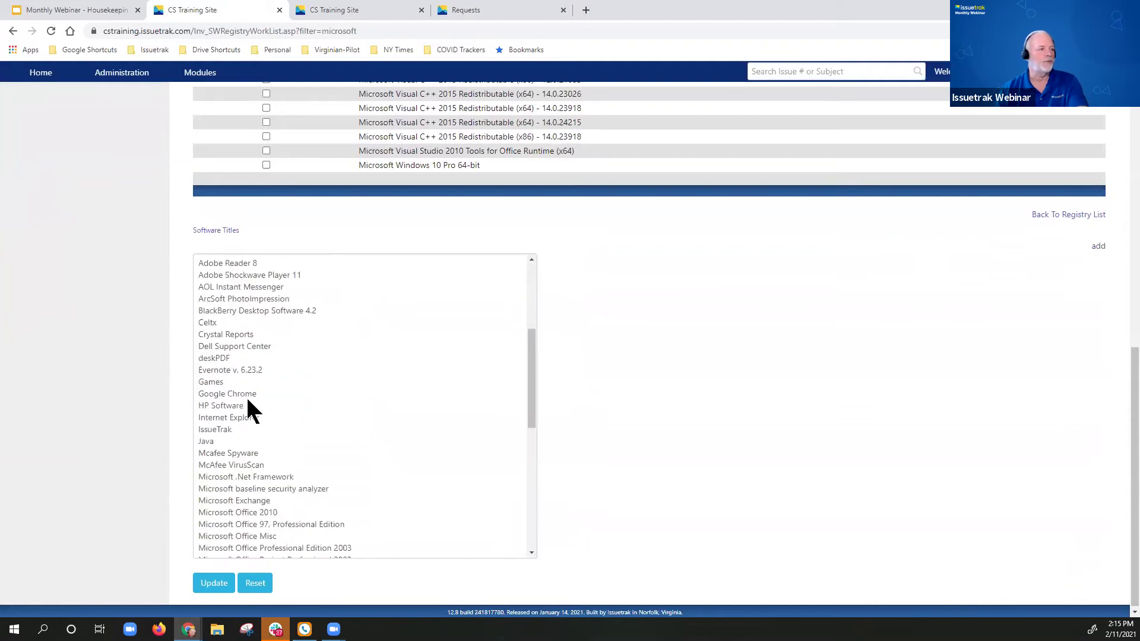
scroll(252, 401, "up", 3)
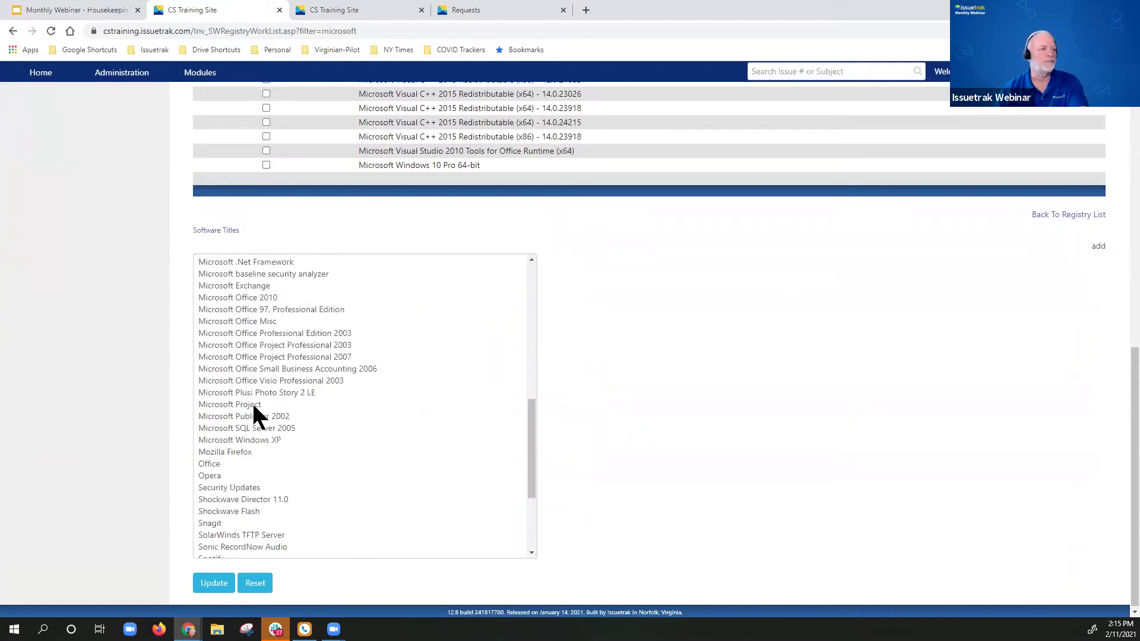
scroll(254, 409, "up", 2)
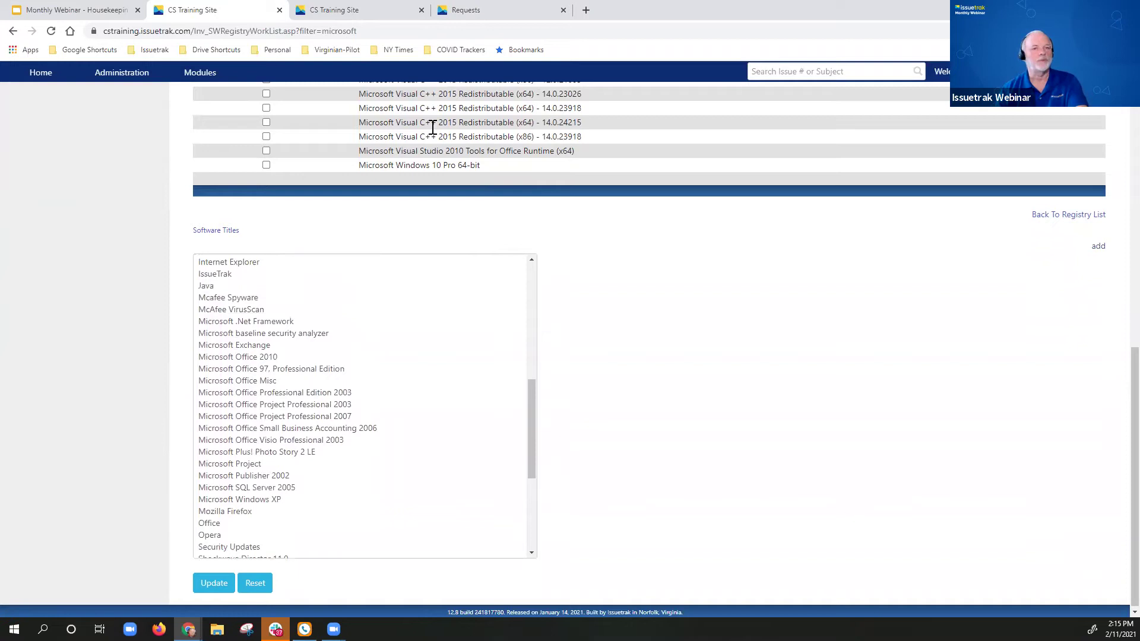
left_click(1098, 247)
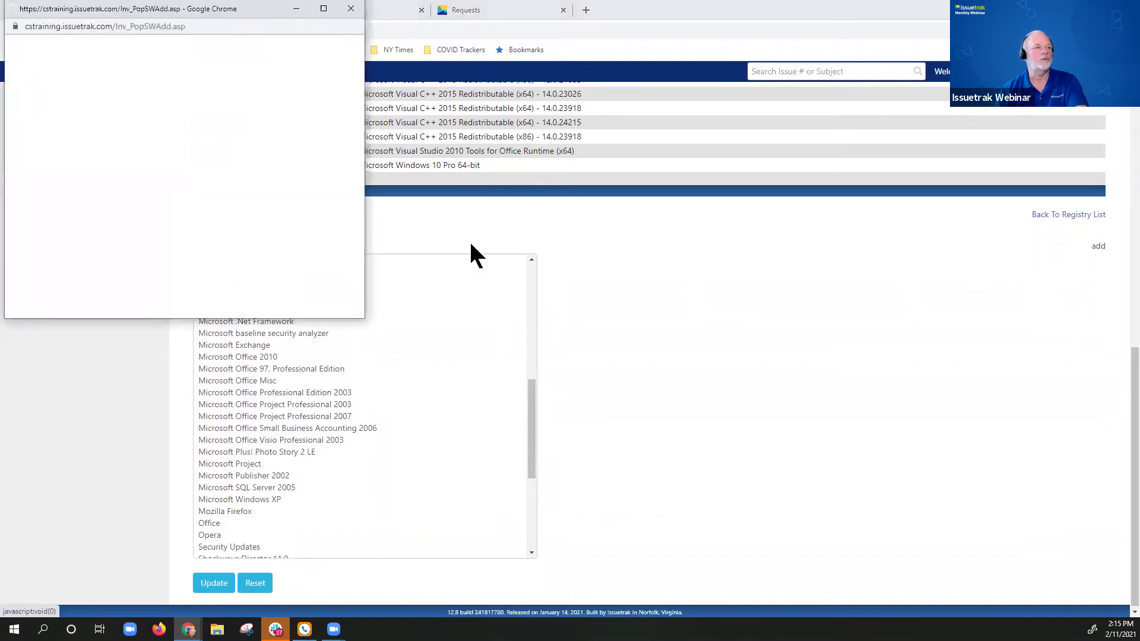
left_click(163, 95)
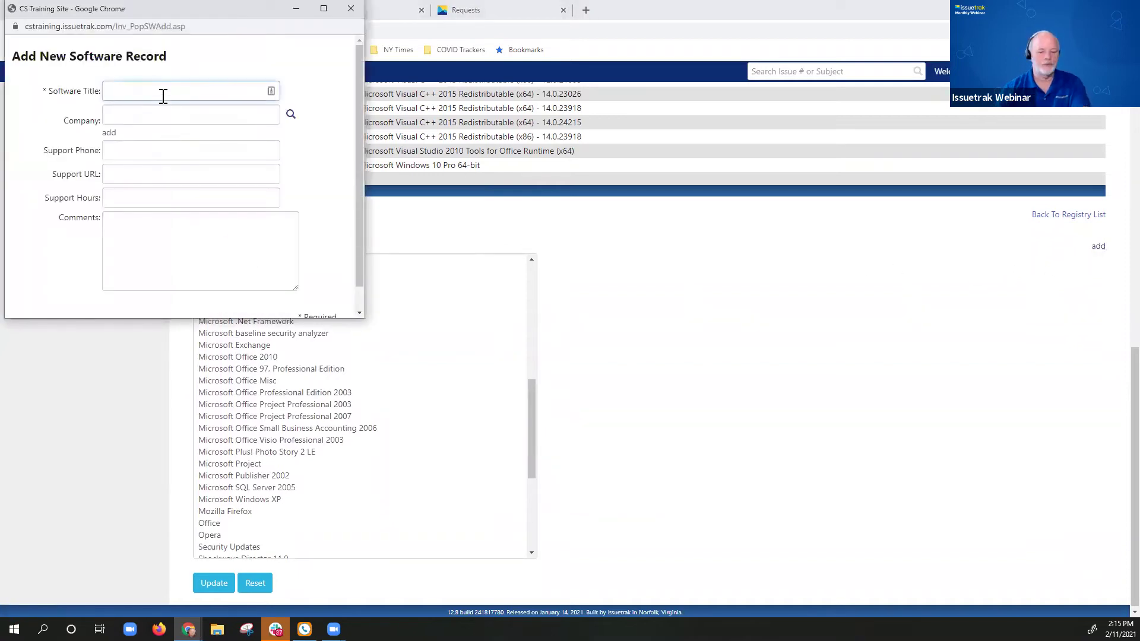
type("Microsoft ")
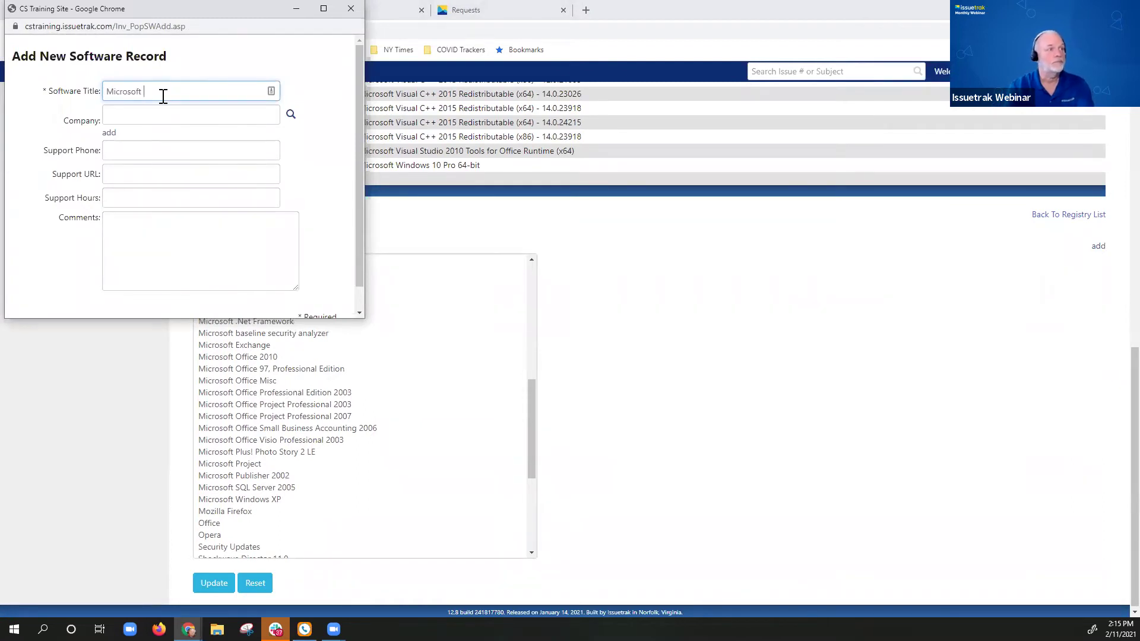
type("C++")
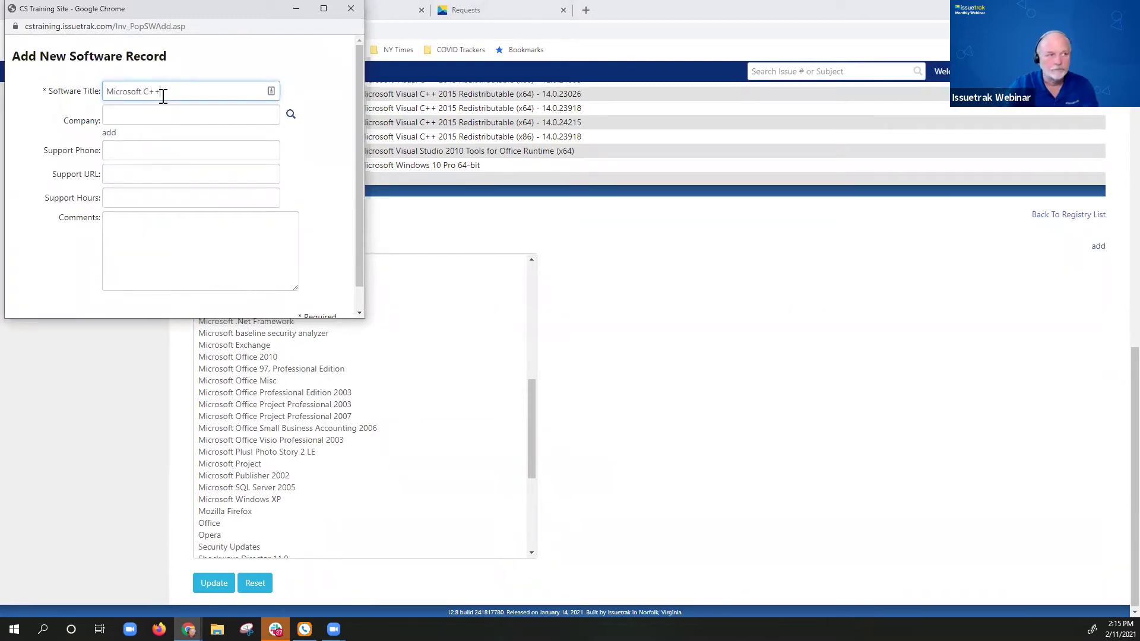
scroll(206, 236, "down", 1)
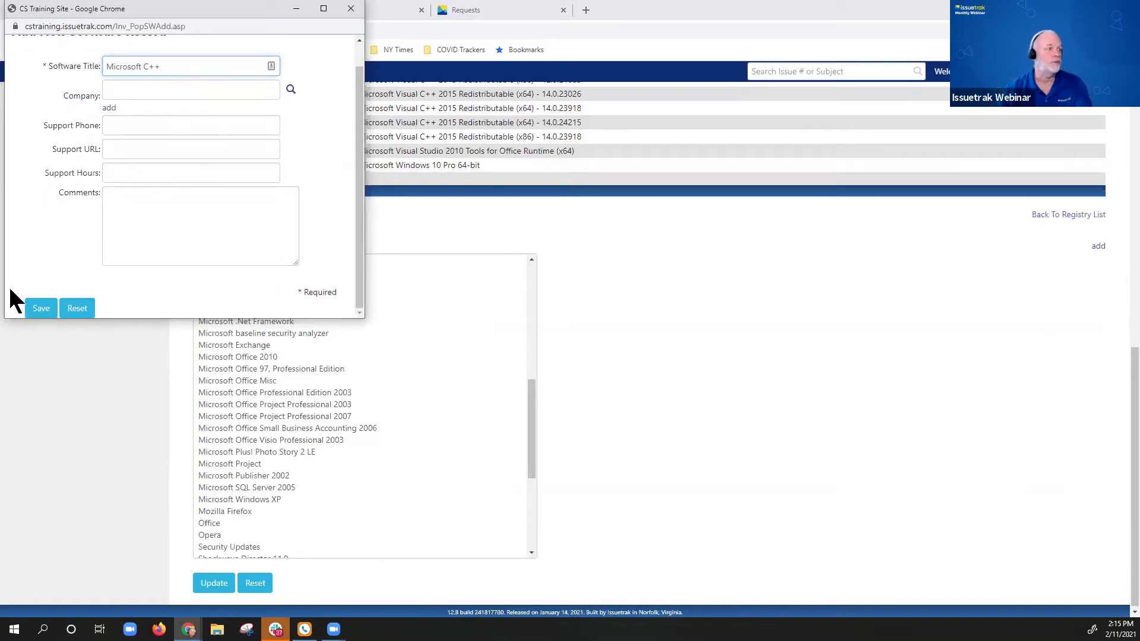
left_click(31, 313)
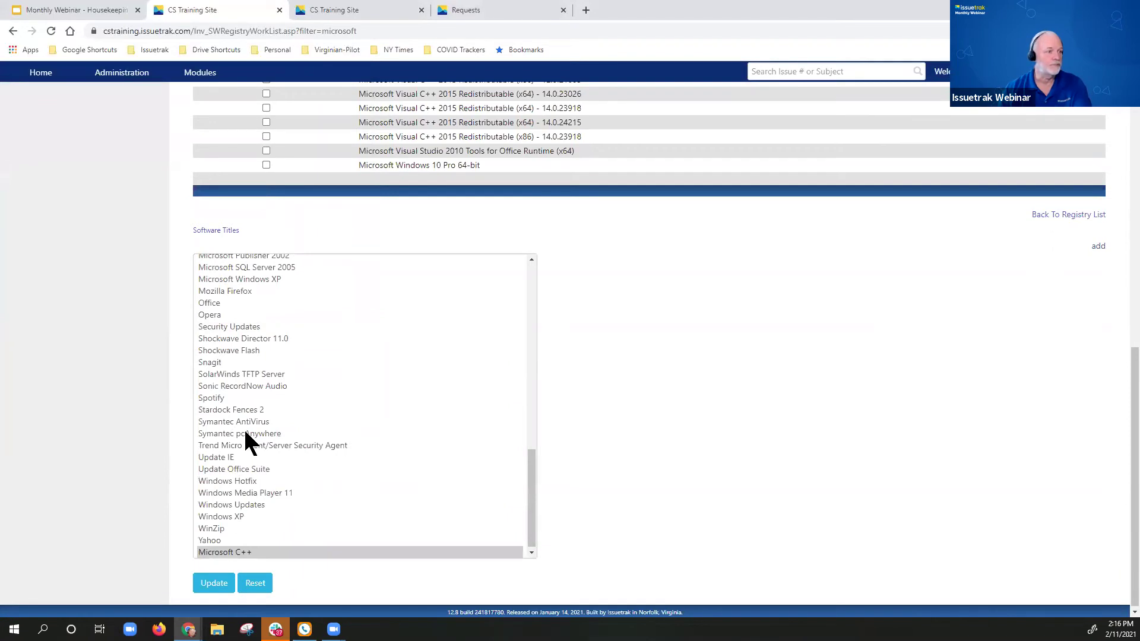
Step: Select all Microsoft Visual C++ Redistributable registry names from 2005 to 2015 and link them to the software title Microsoft C++
scroll(244, 427, "down", 1)
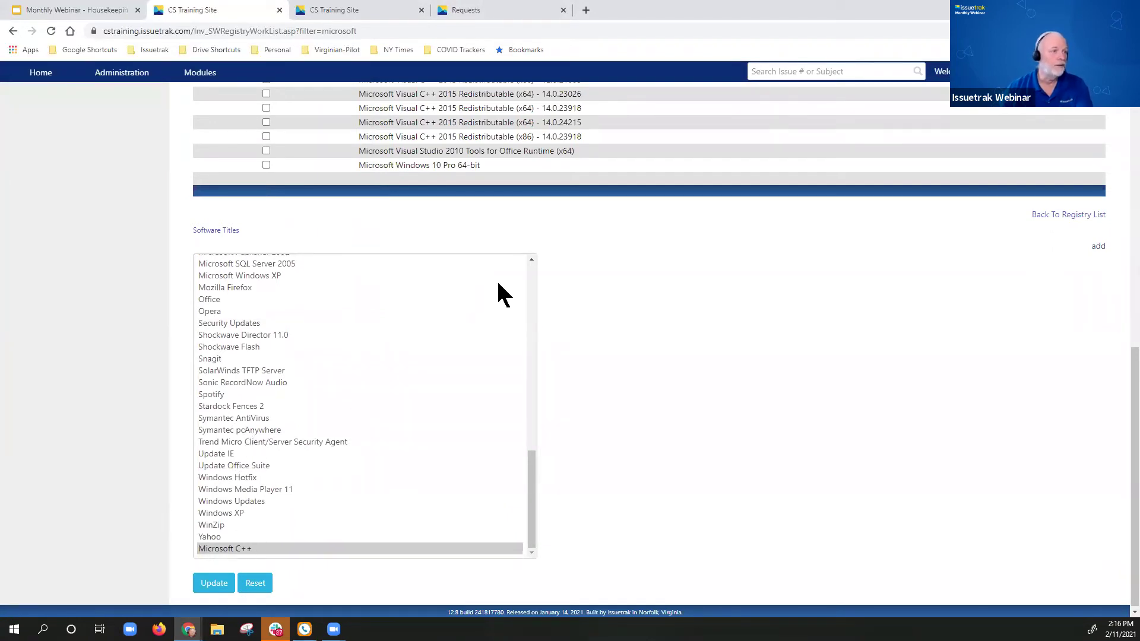
scroll(497, 279, "up", 2)
scroll(559, 274, "up", 4)
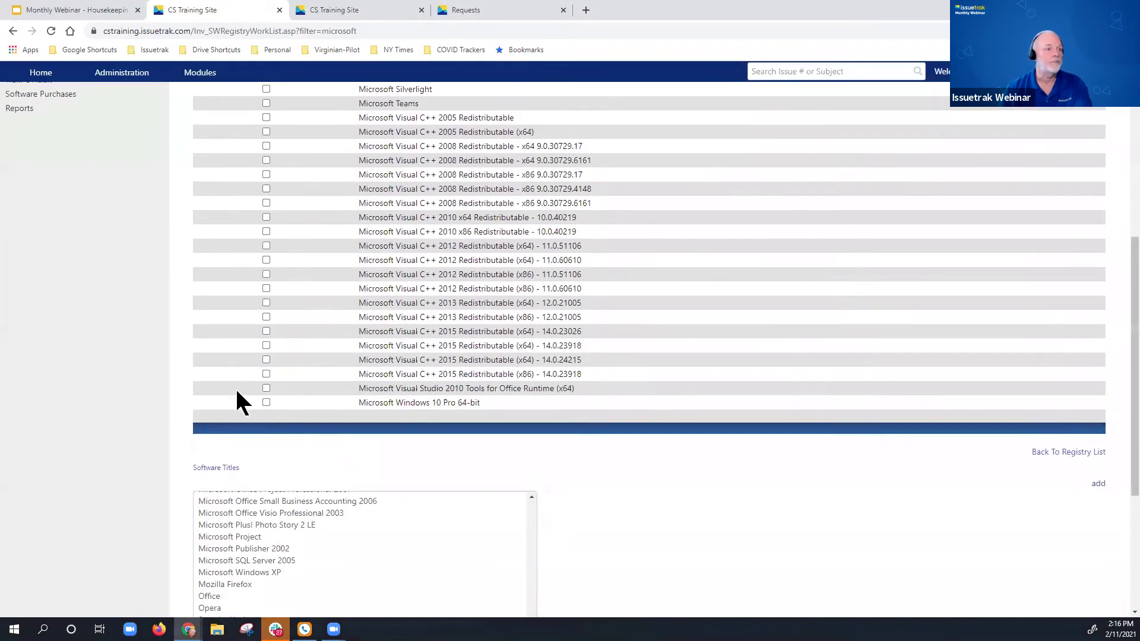
scroll(277, 354, "up", 4)
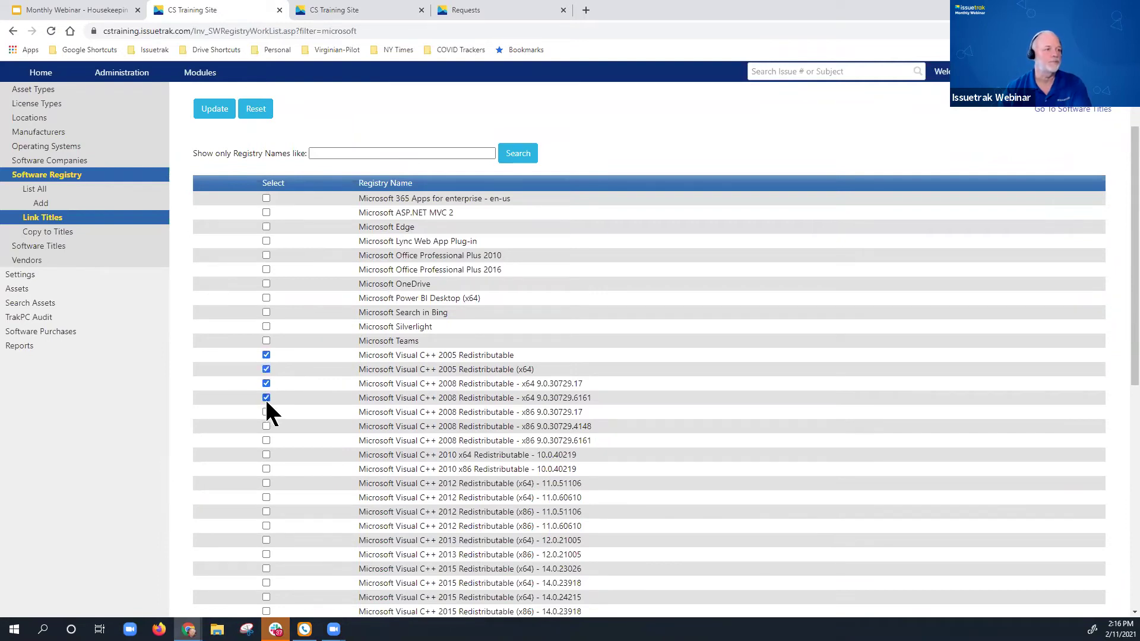
left_click(266, 426)
scroll(266, 499, "down", 2)
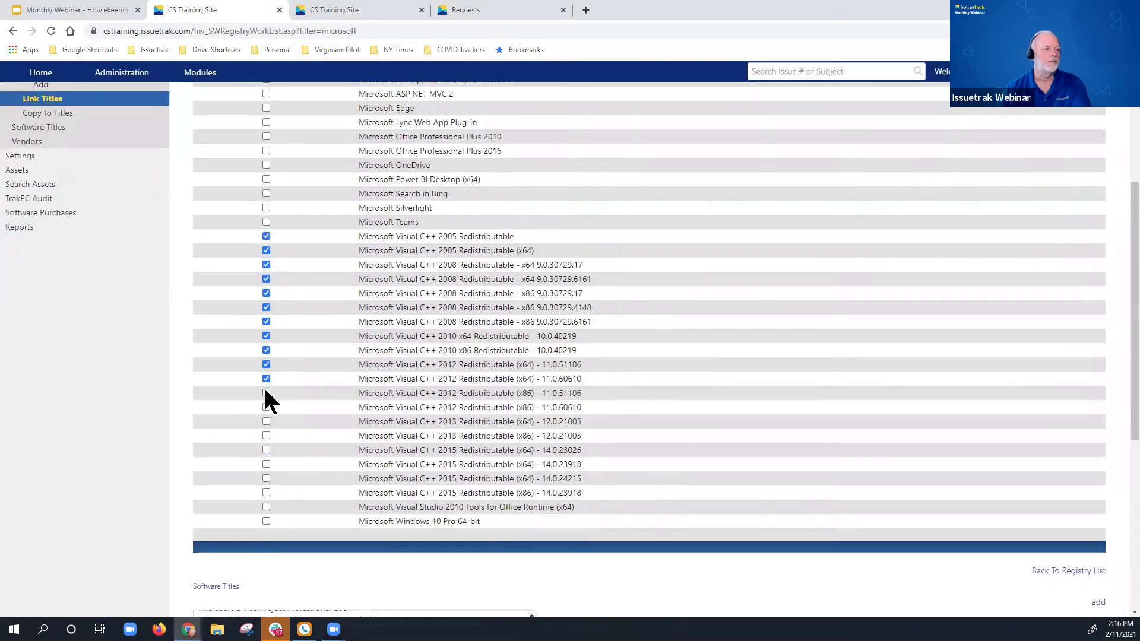
left_click(266, 408)
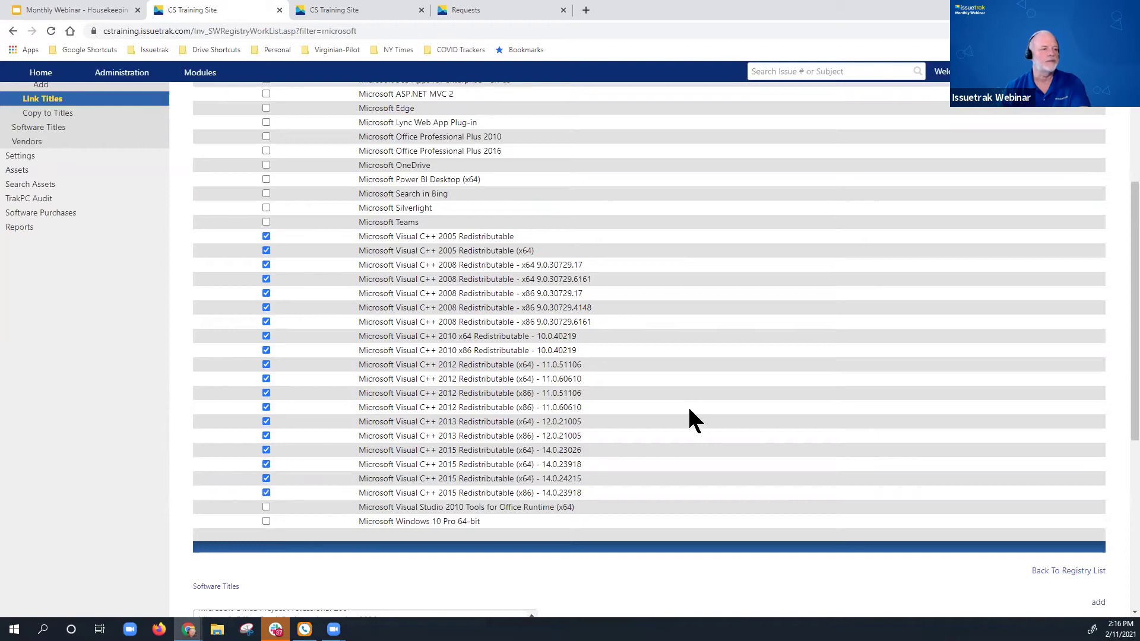
scroll(701, 413, "down", 3)
scroll(712, 420, "down", 3)
left_click(213, 581)
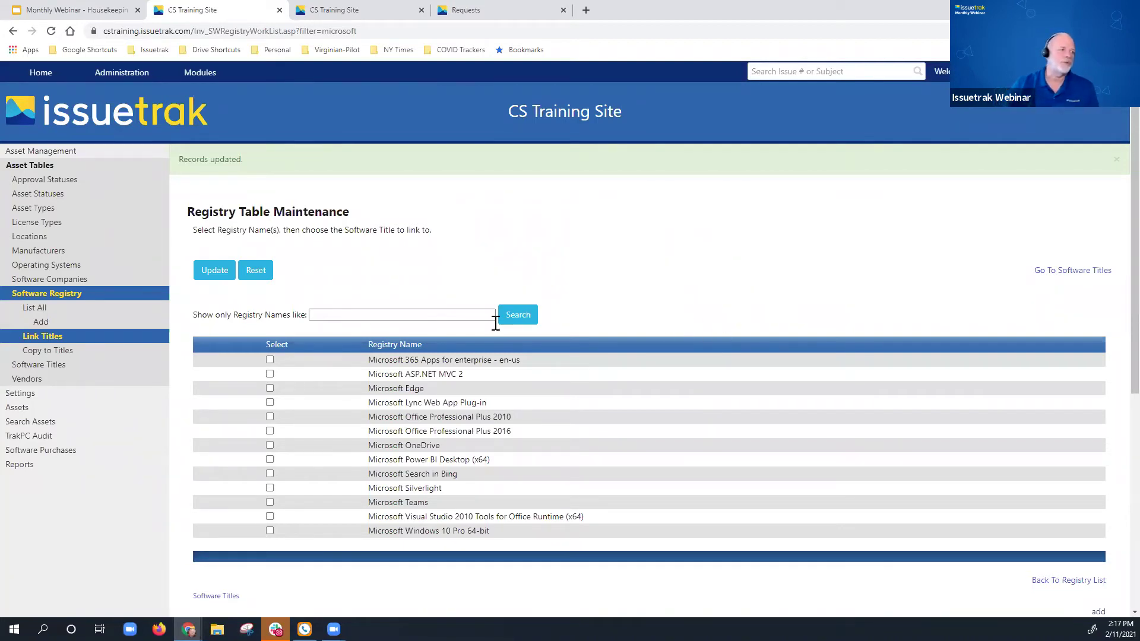
Step: Open the Software Purchases list and view the details of the 7Zip purchase
left_click(40, 450)
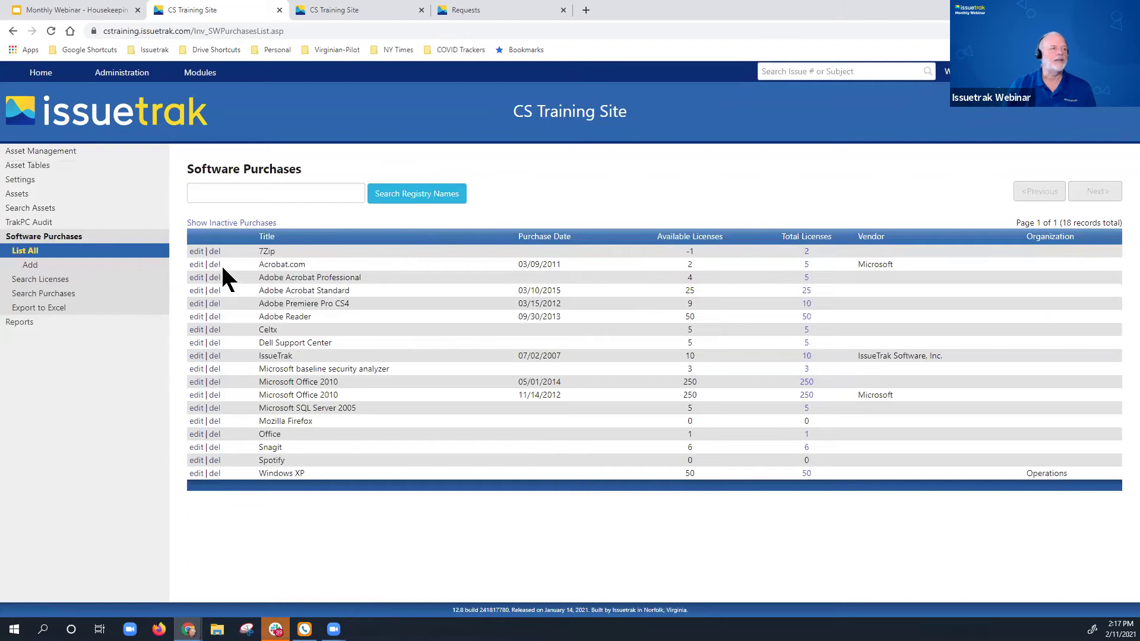
left_click(196, 252)
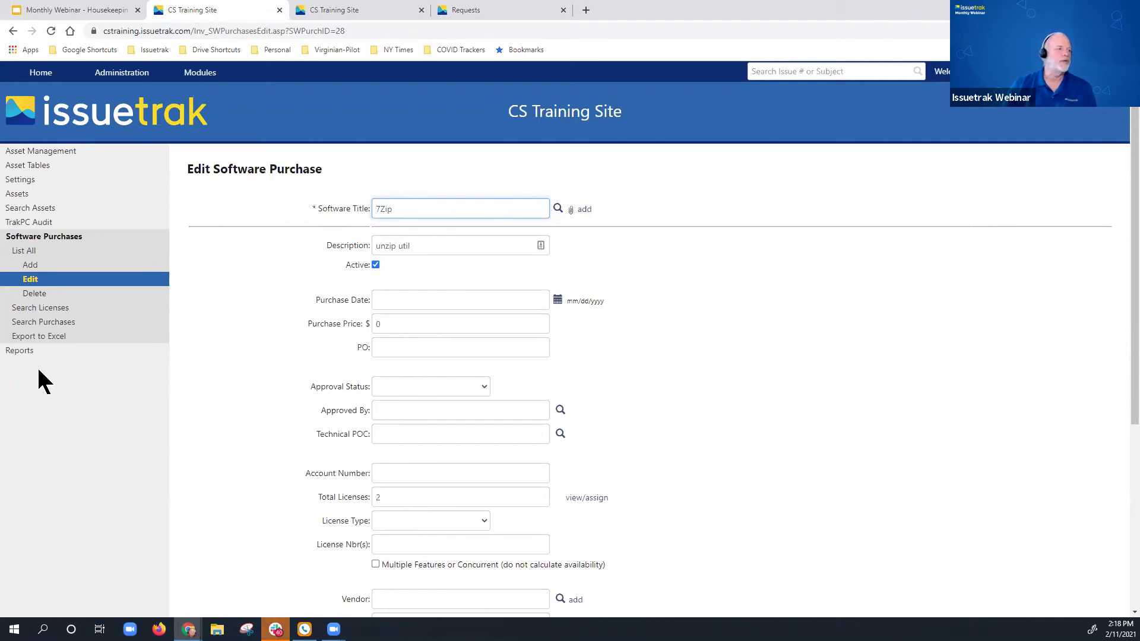
Step: Run the Software Licensing Summary (Audited) report from the asset reports
left_click(18, 351)
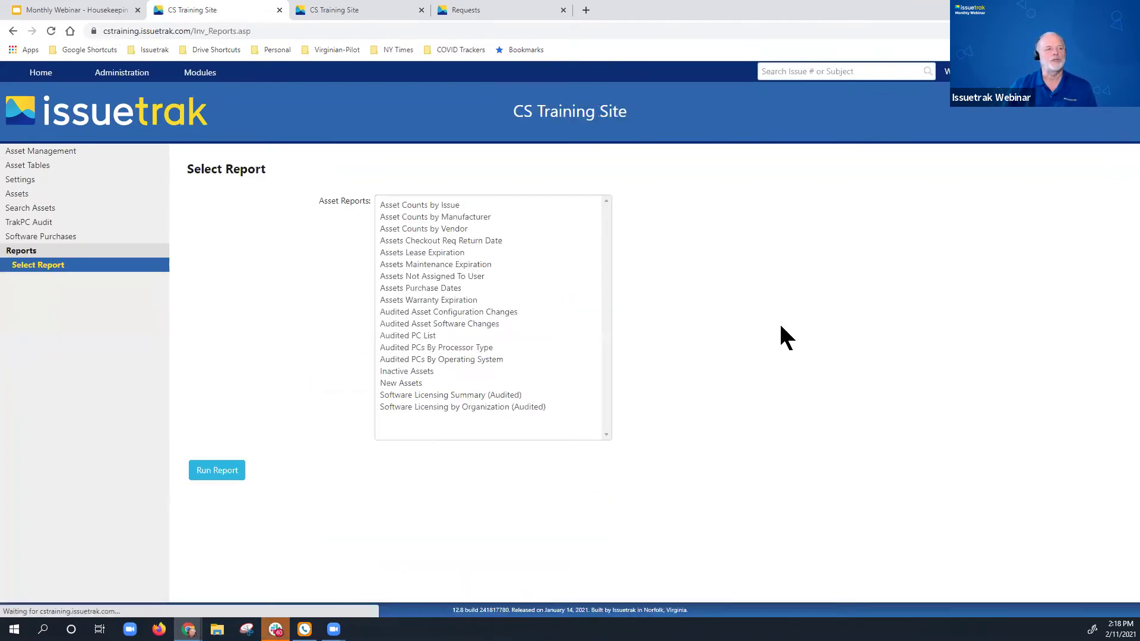
left_click(457, 396)
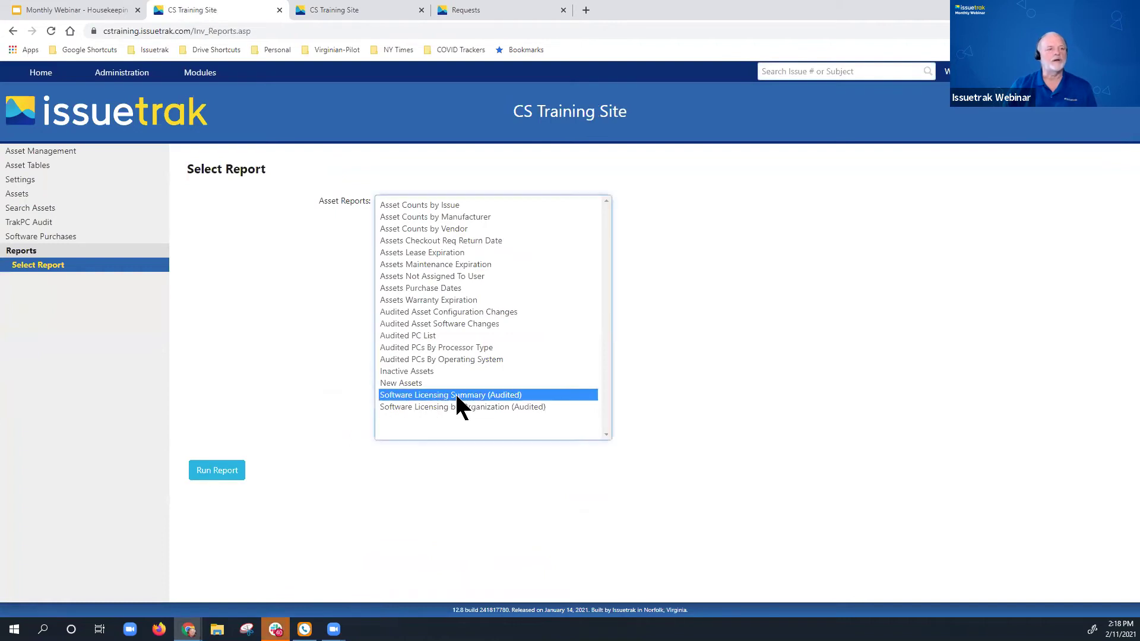
left_click(222, 472)
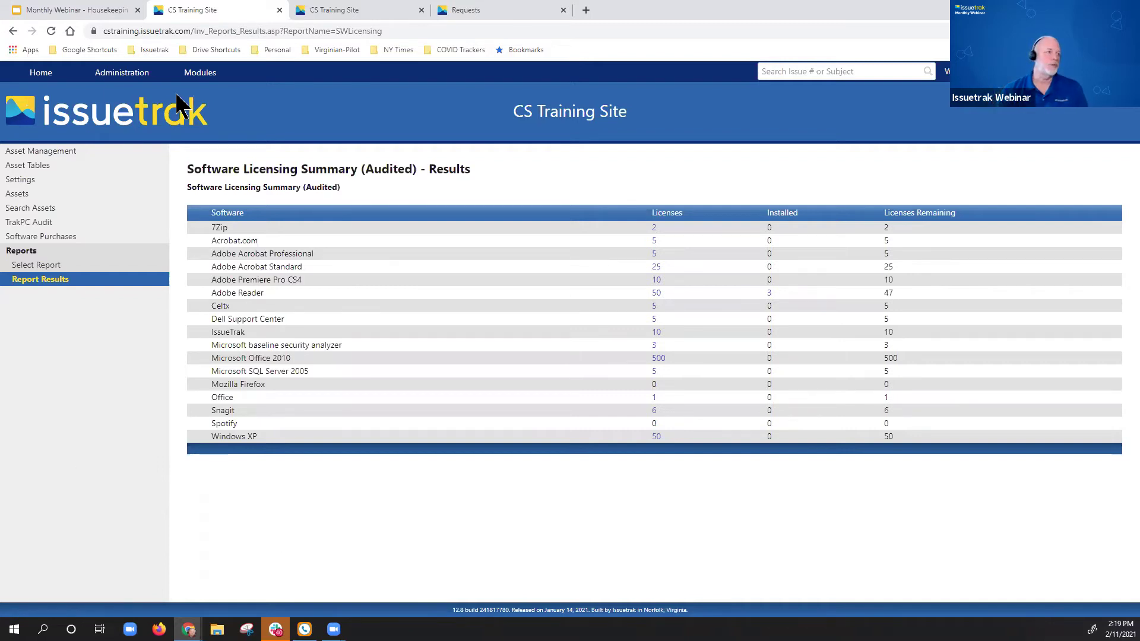
Step: Open the issue search from the home area and examine its criteria, including the Asset field
left_click(48, 80)
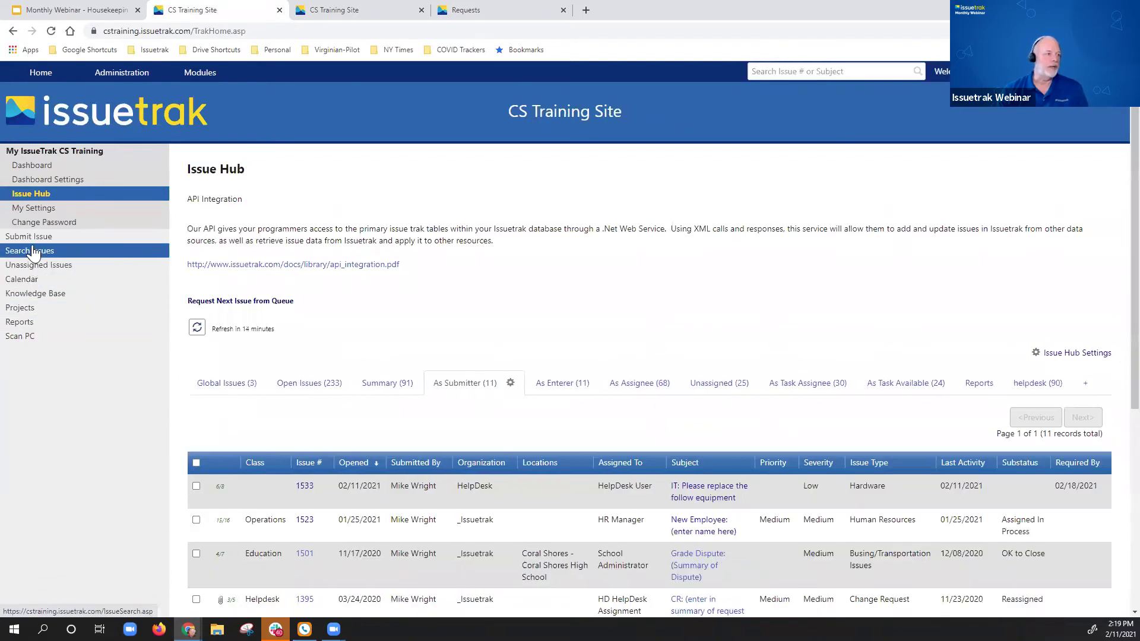
left_click(34, 254)
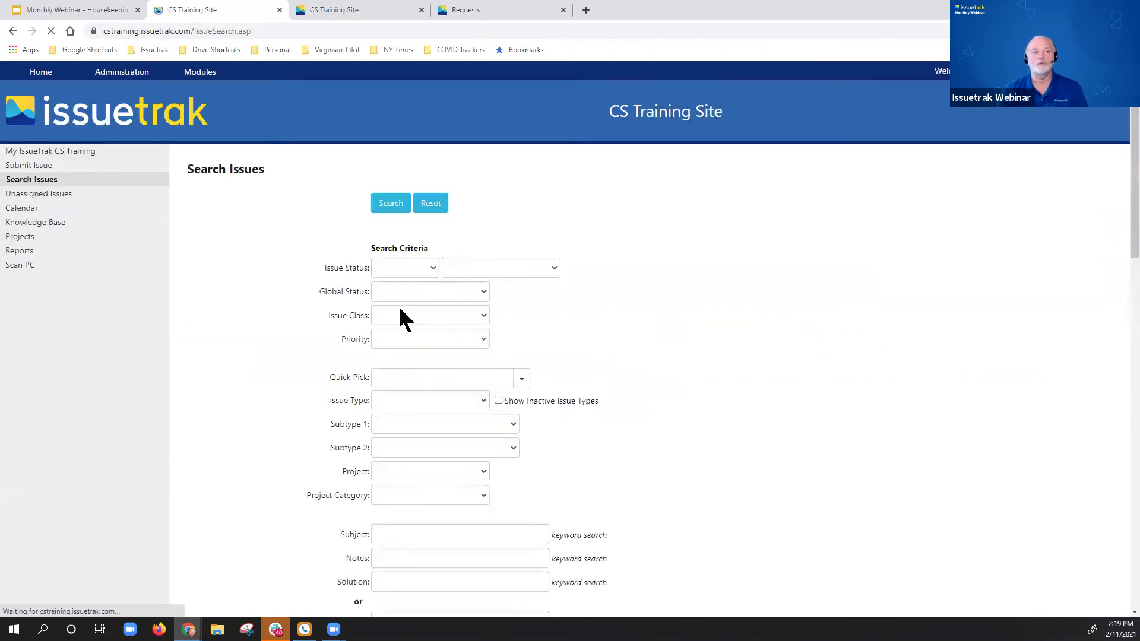
scroll(444, 386, "down", 6)
scroll(443, 381, "down", 5)
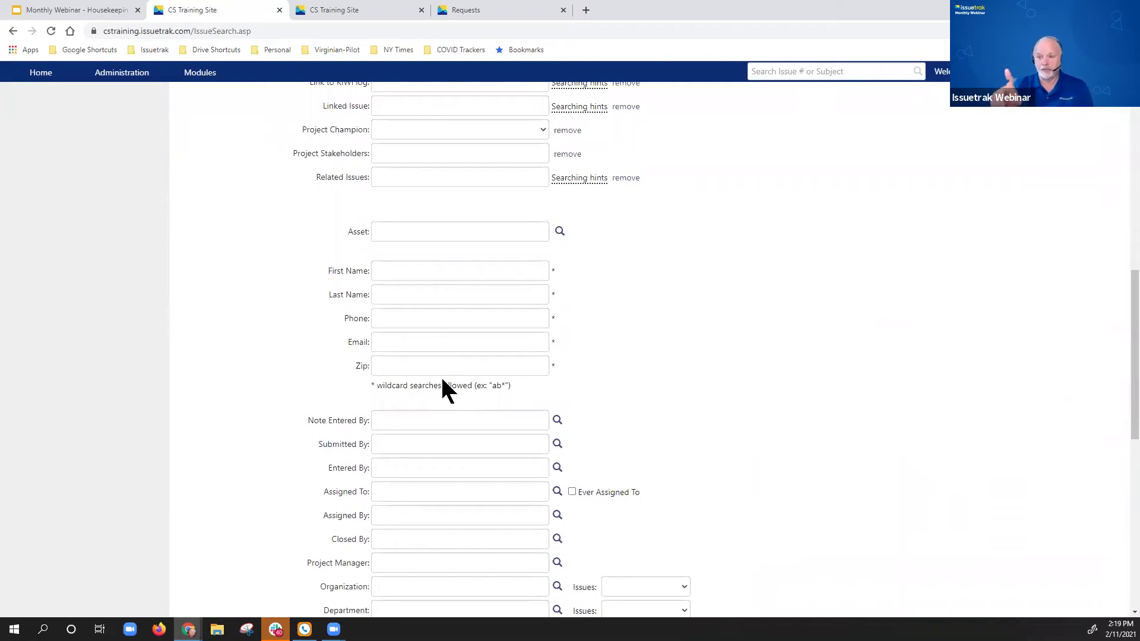
left_click(480, 227)
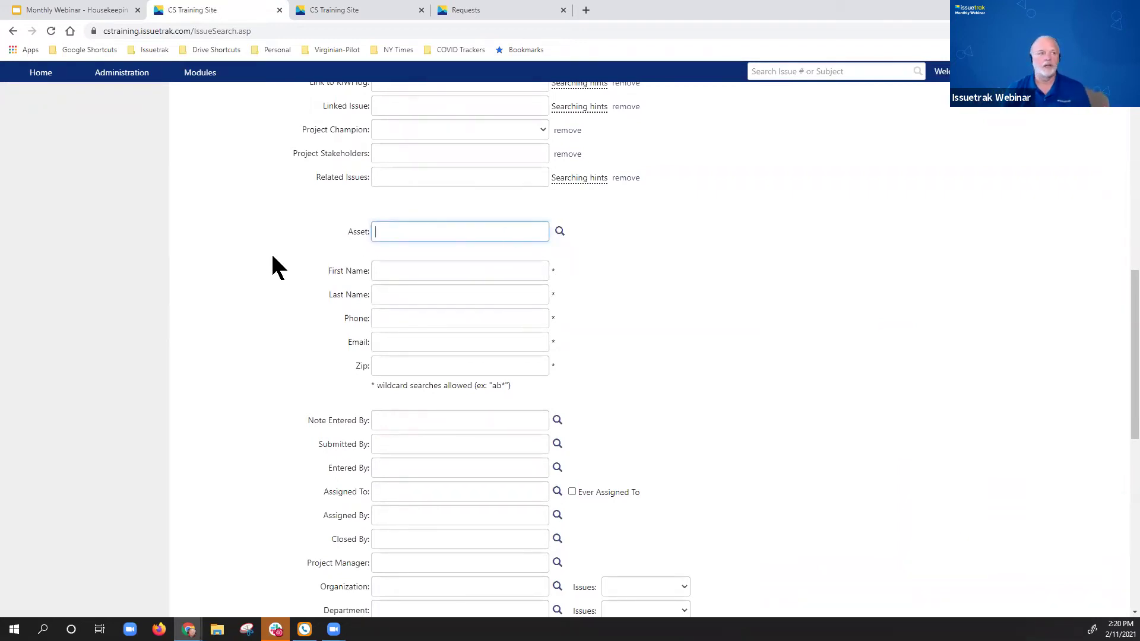
scroll(145, 303, "up", 10)
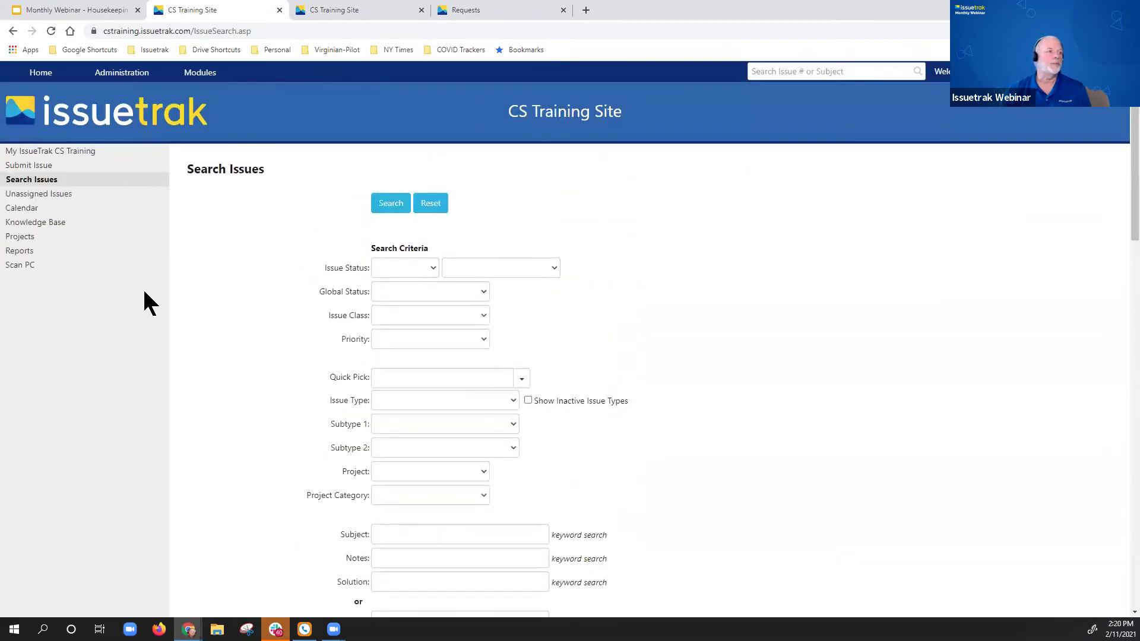
Step: Run the All Assets query in the Report Writer and look through its results
left_click(30, 257)
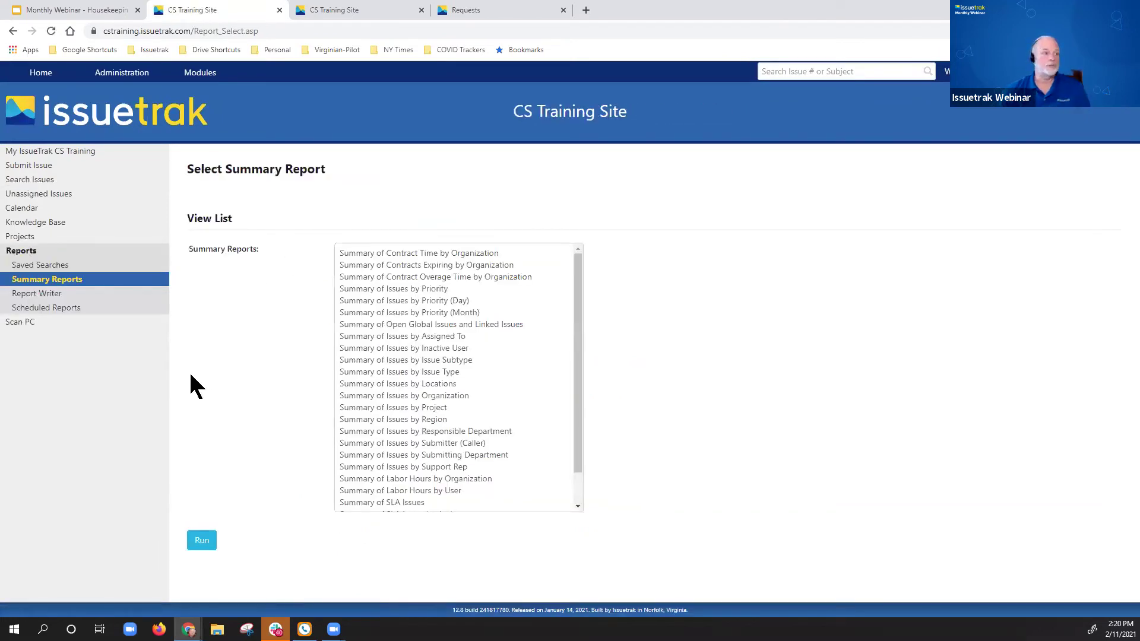
left_click(43, 295)
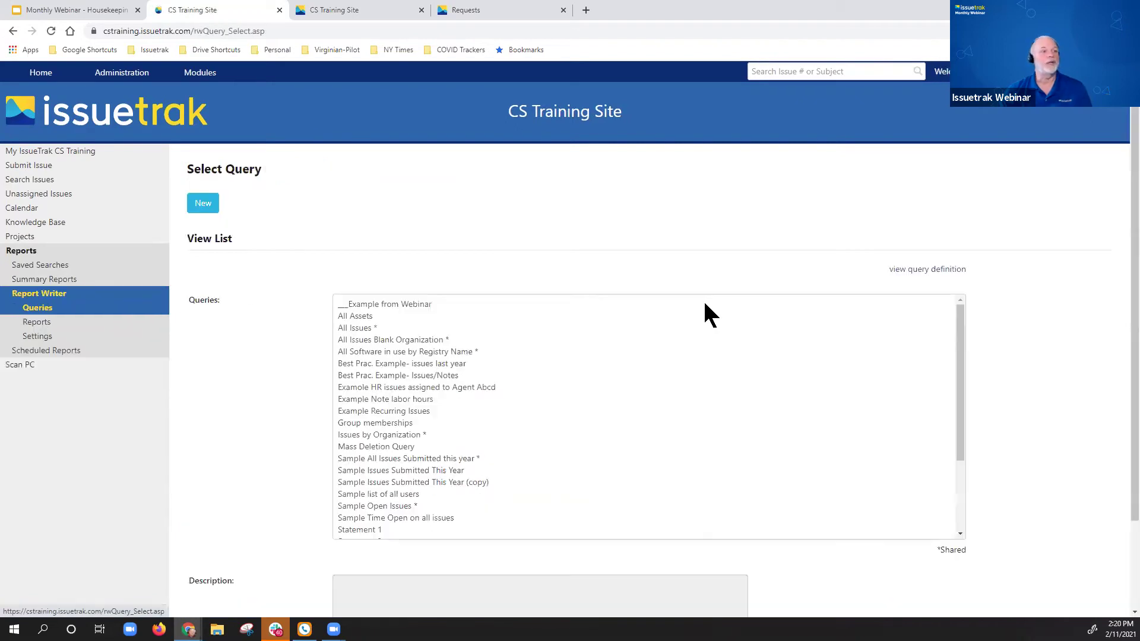
left_click(360, 316)
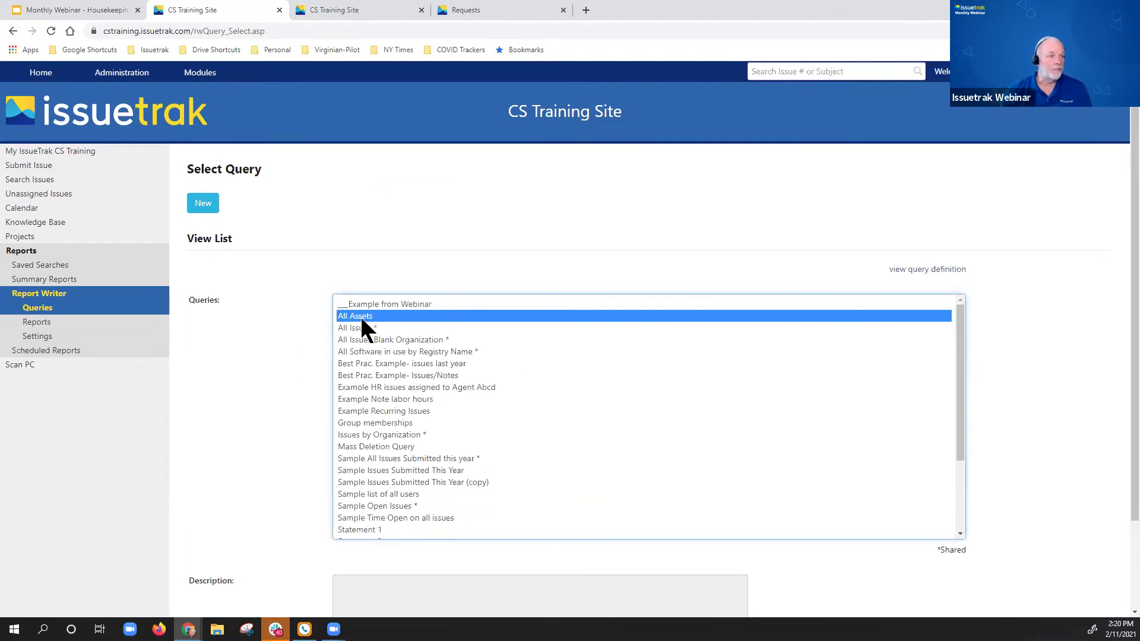
scroll(221, 426, "down", 2)
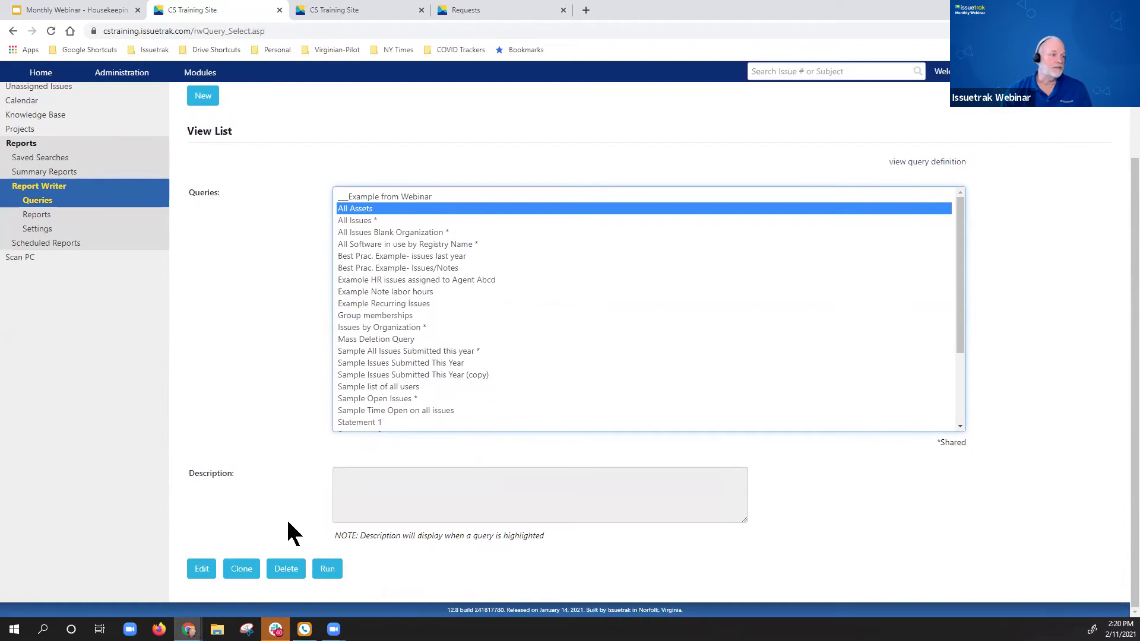
left_click(326, 571)
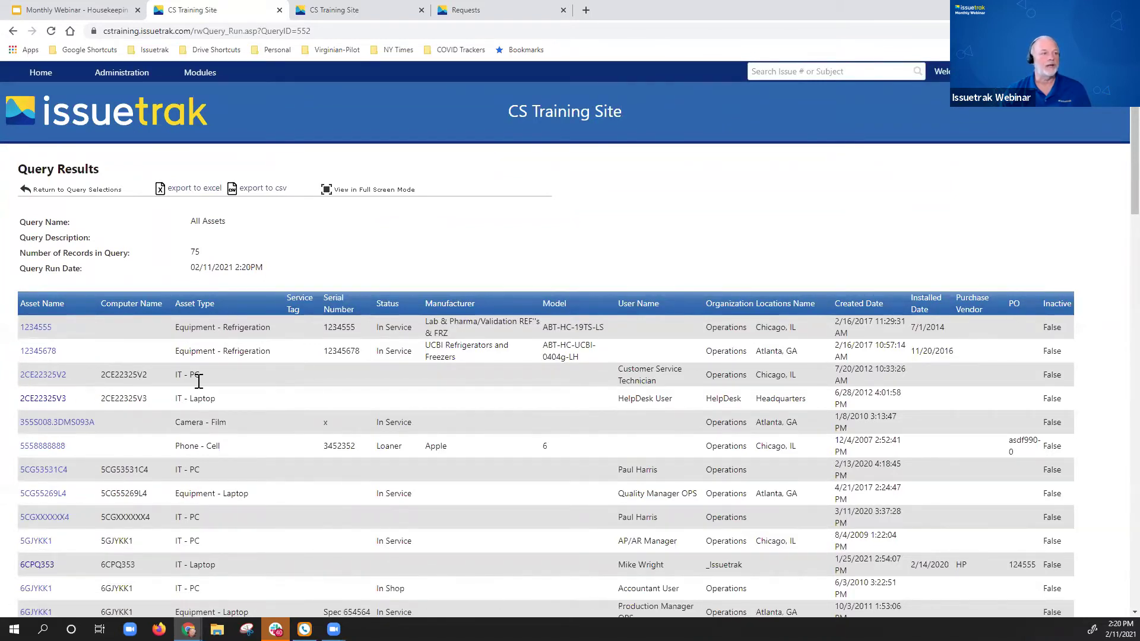
scroll(199, 382, "down", 1)
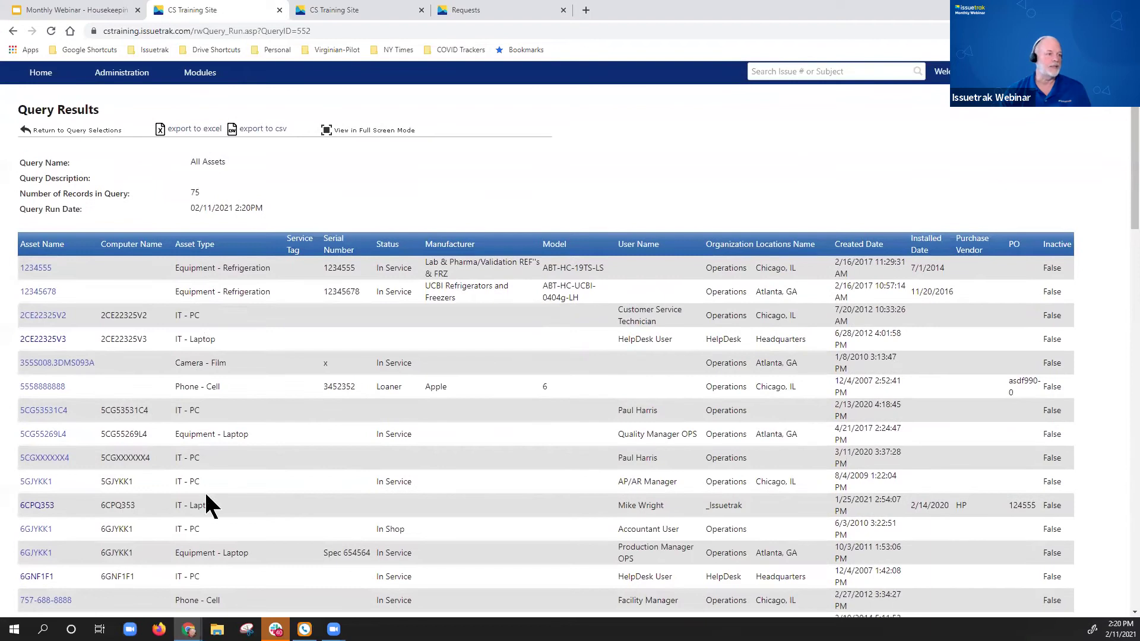
scroll(181, 404, "down", 2)
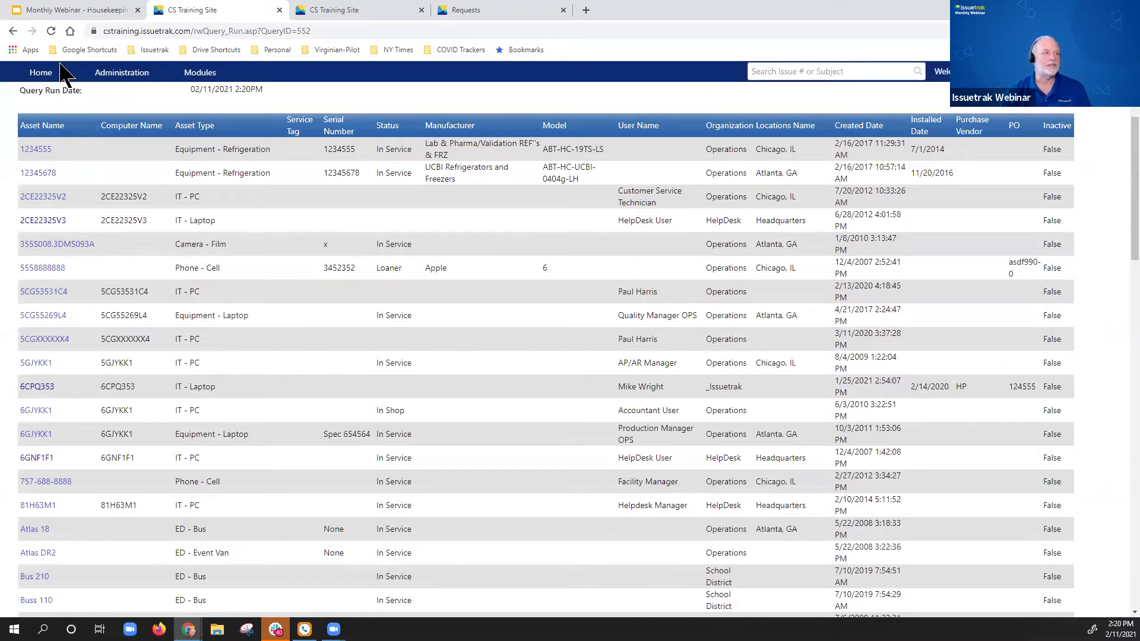
Step: Start a new Report Writer query based on the Issues/Assets data set
scroll(387, 191, "up", 2)
left_click(443, 191)
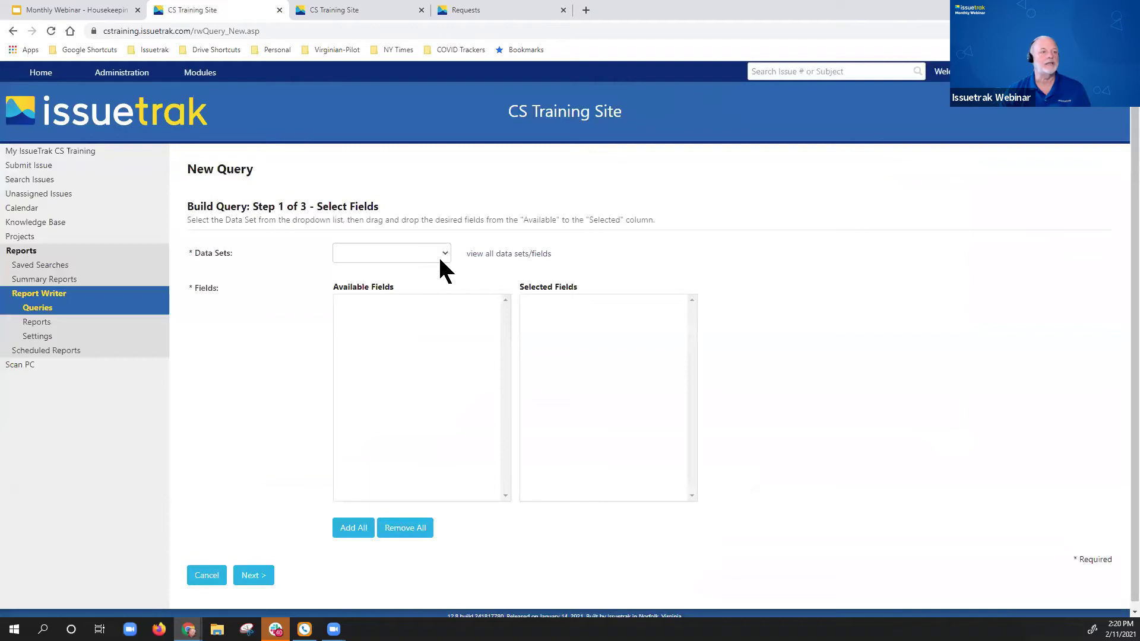
left_click(444, 254)
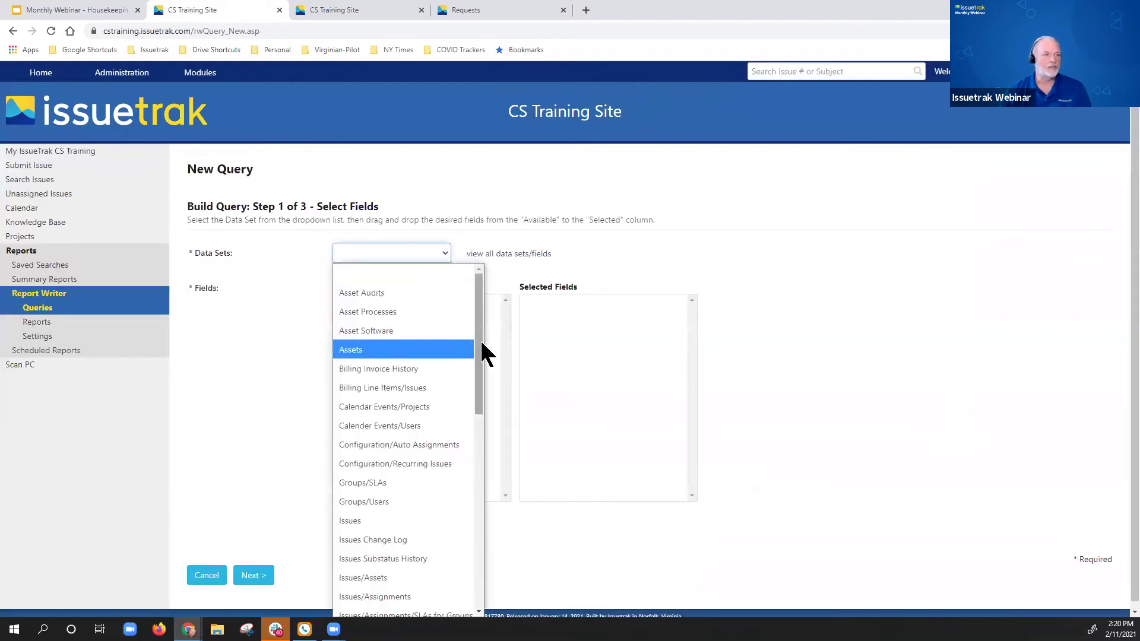
left_click_drag(478, 342, 481, 432)
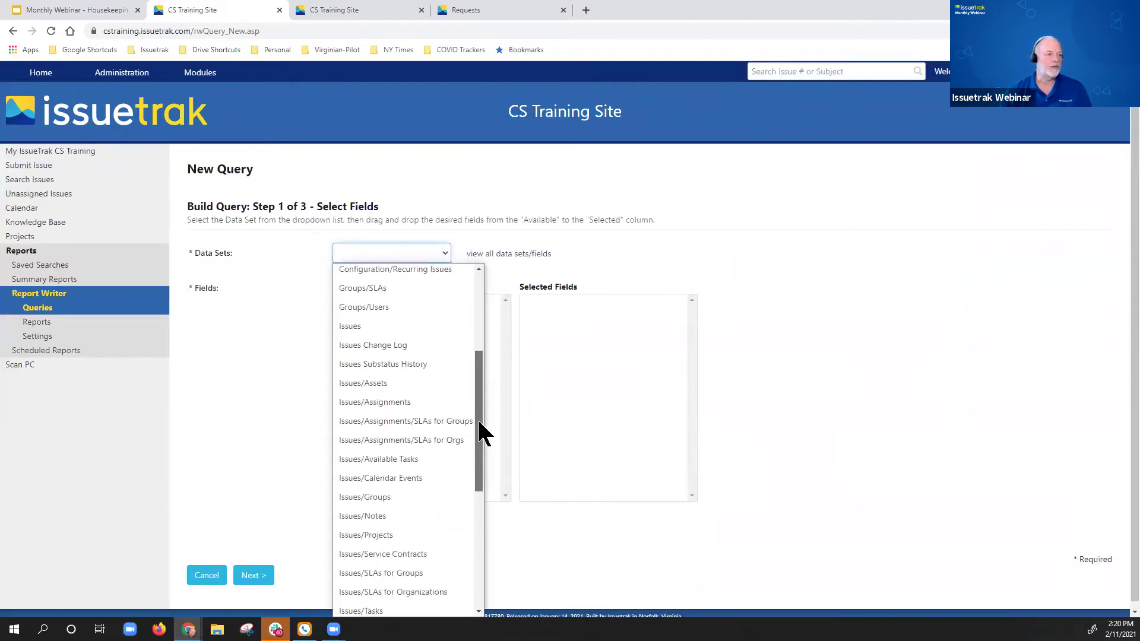
left_click(386, 384)
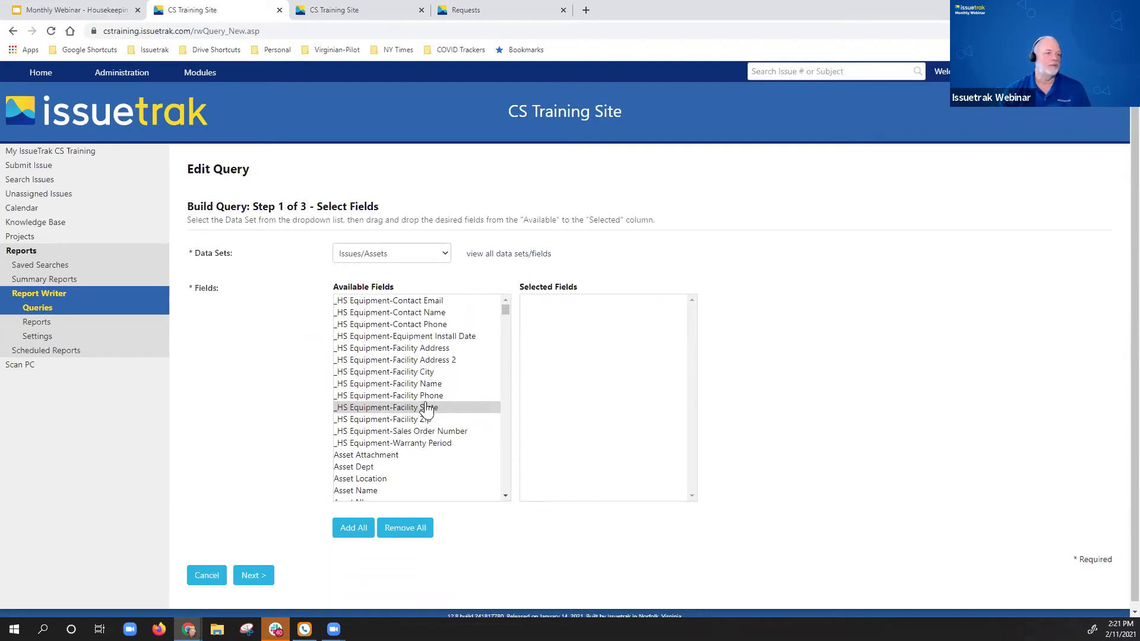
Step: Browse the available fields and add Asset Type and Asset Name to the query's selected fields
scroll(426, 410, "down", 3)
scroll(416, 404, "down", 4)
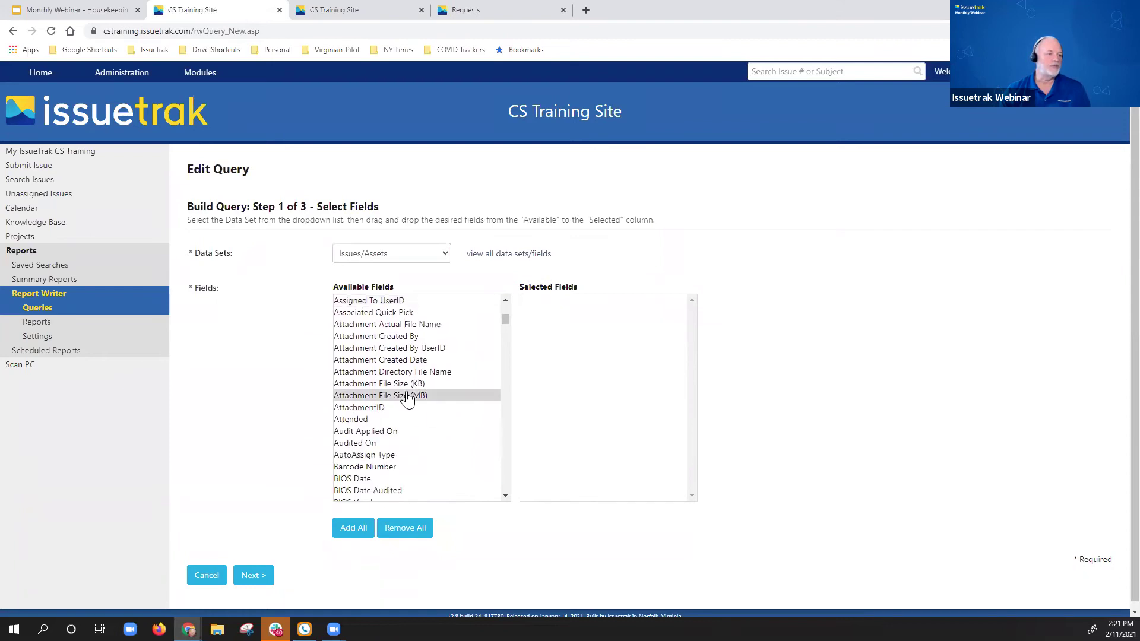
scroll(408, 399, "down", 1)
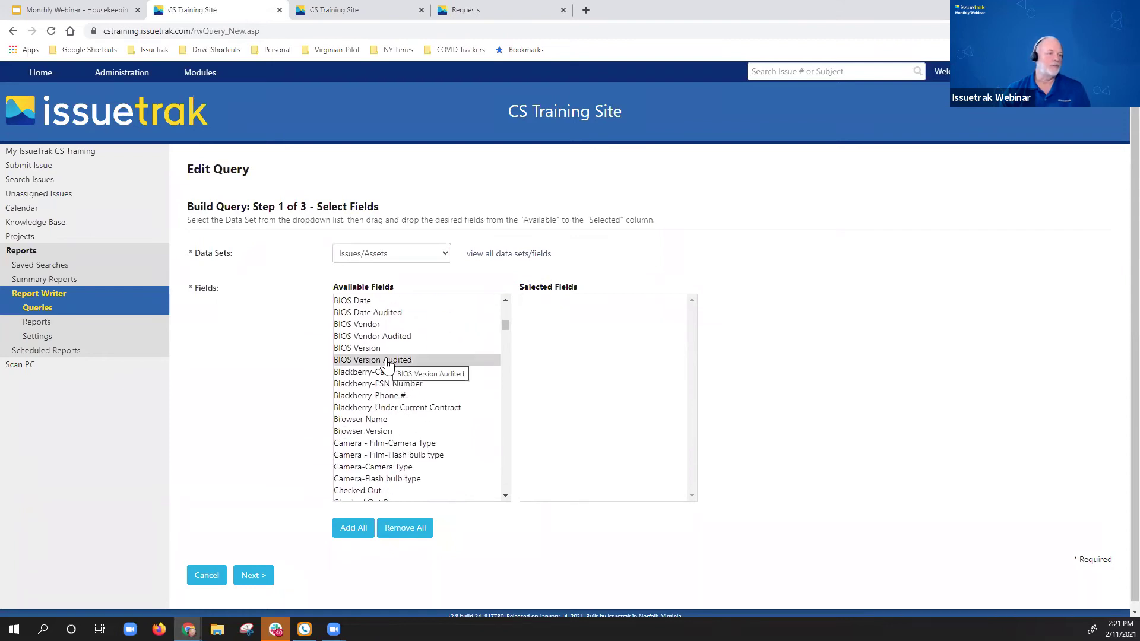
scroll(386, 362, "down", 2)
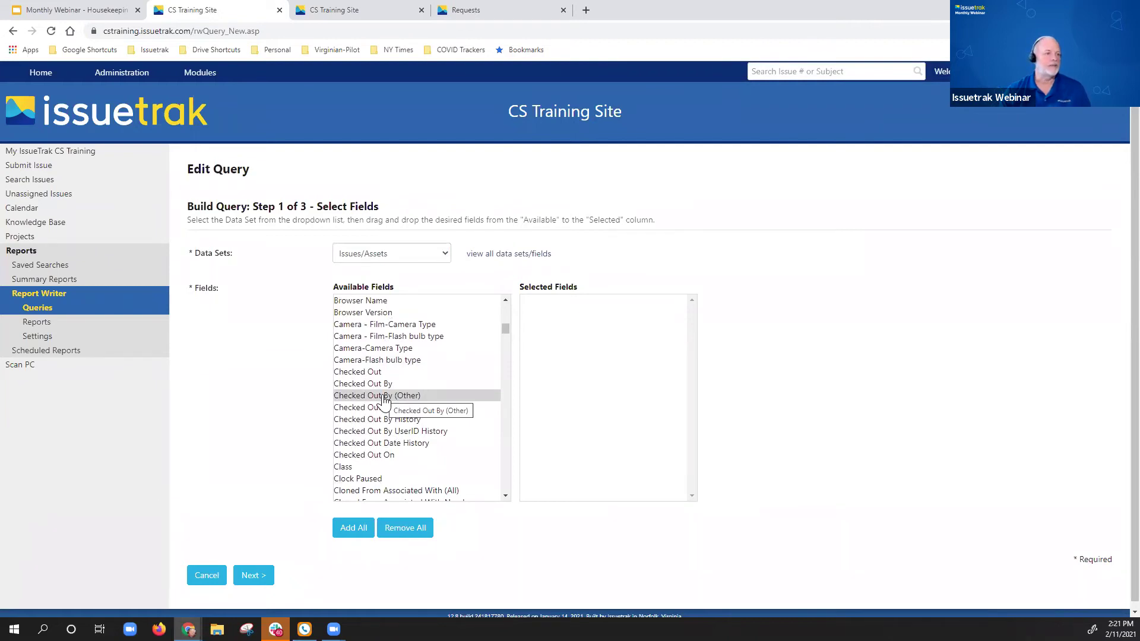
scroll(383, 401, "down", 2)
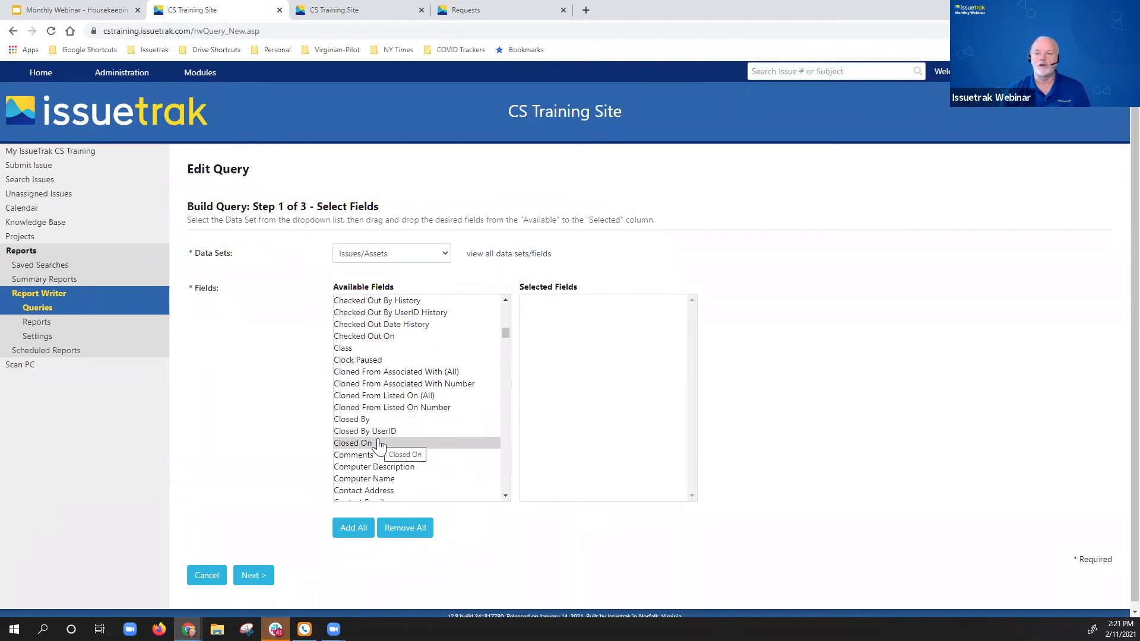
scroll(380, 443, "down", 1)
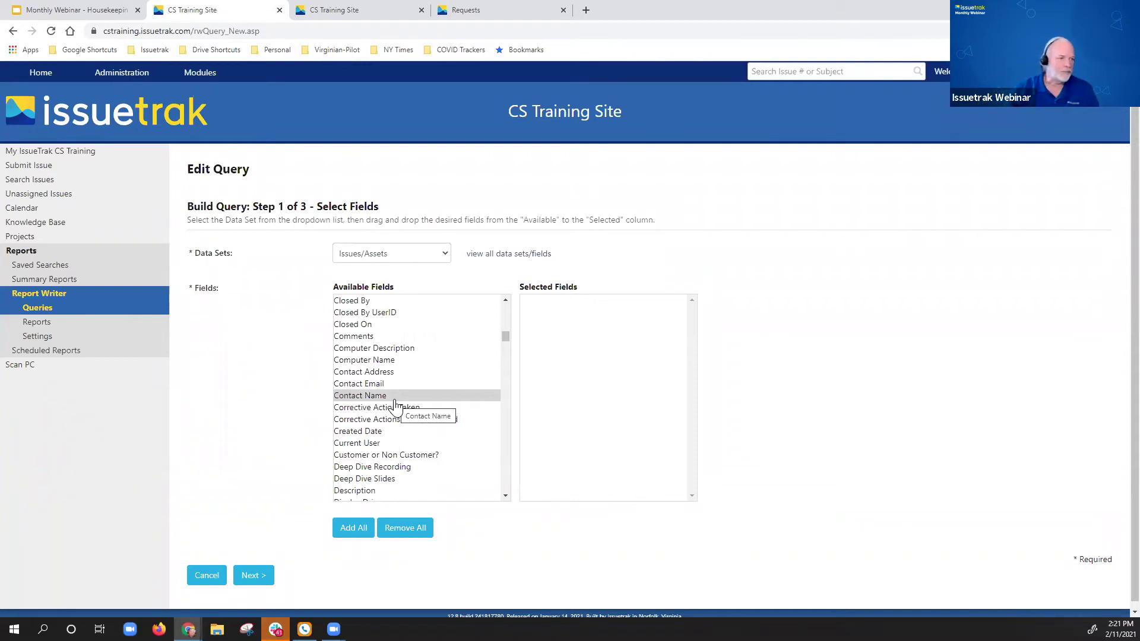
scroll(395, 407, "up", 10)
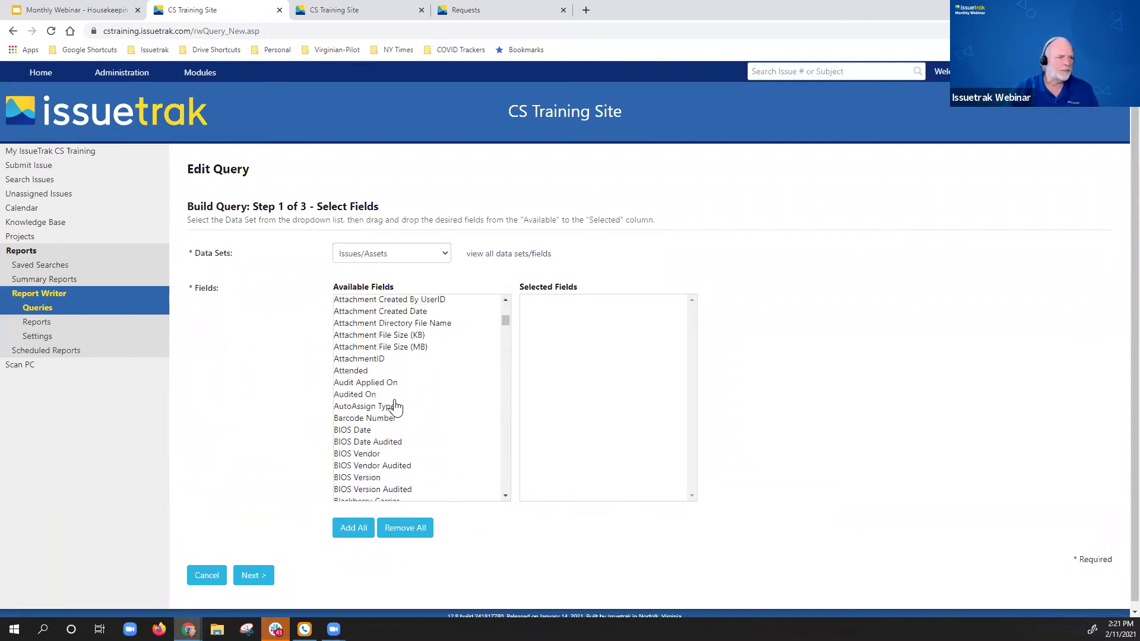
scroll(395, 407, "down", 1)
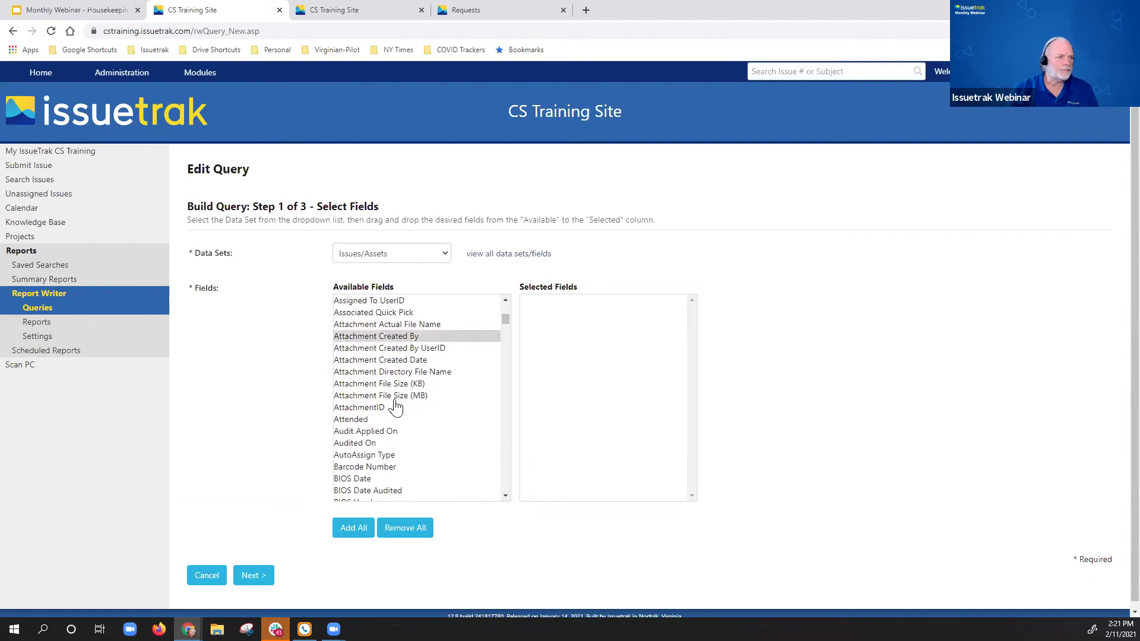
scroll(415, 419, "up", 2)
scroll(415, 419, "up", 1)
left_click_drag(376, 433, 574, 314)
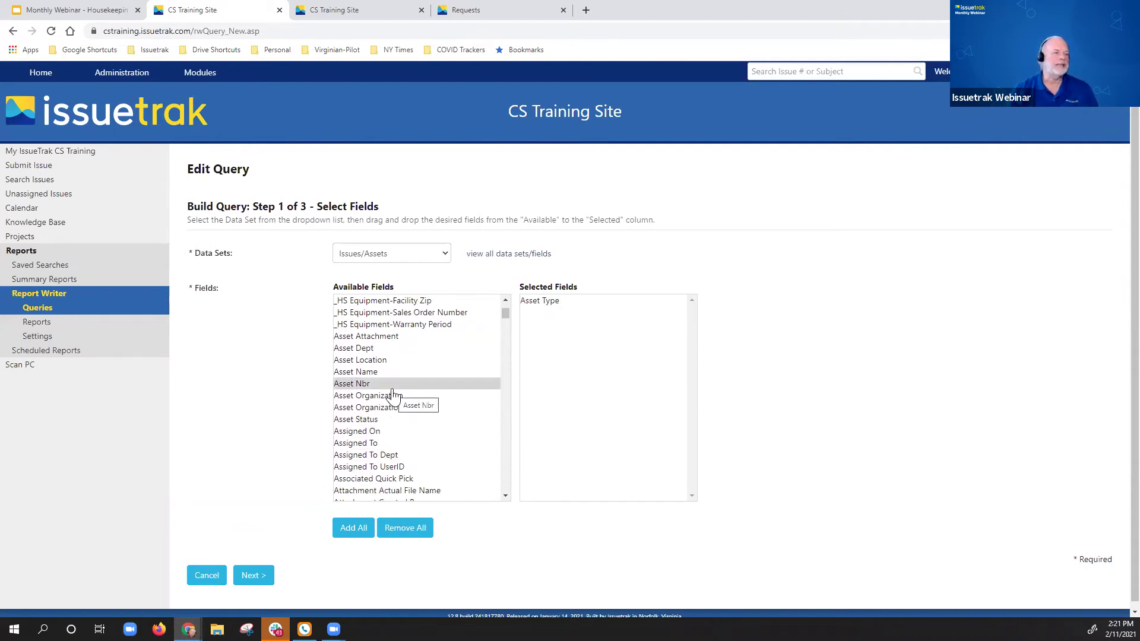
scroll(385, 413, "down", 1)
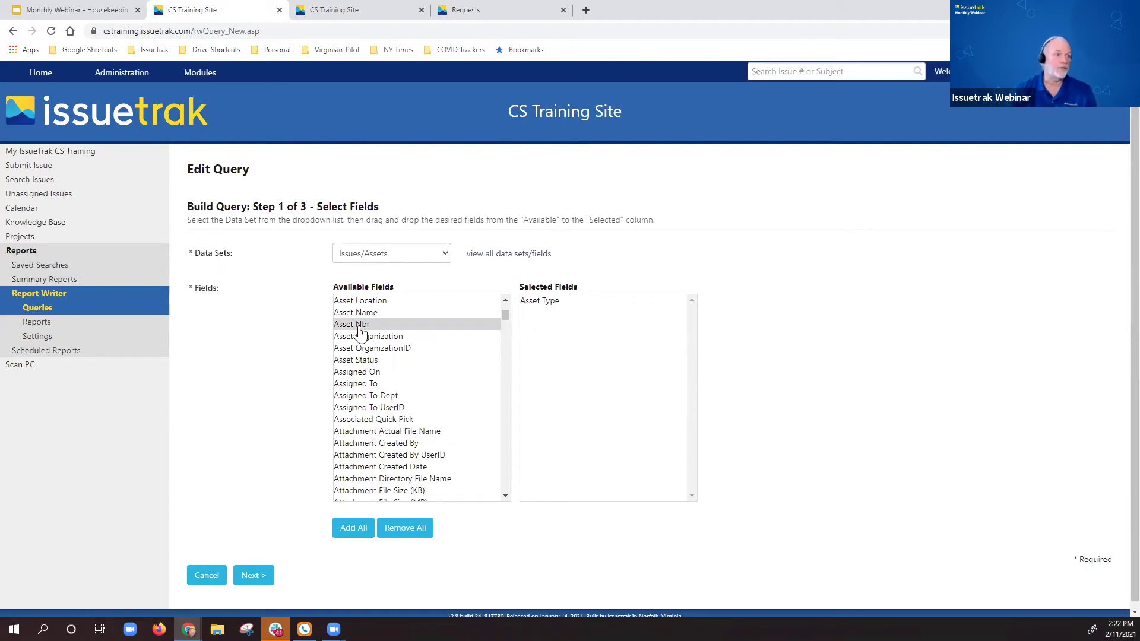
left_click_drag(356, 315, 554, 320)
Step: Add the Issue Number field to the query's selected fields below Asset Name
scroll(416, 404, "down", 3)
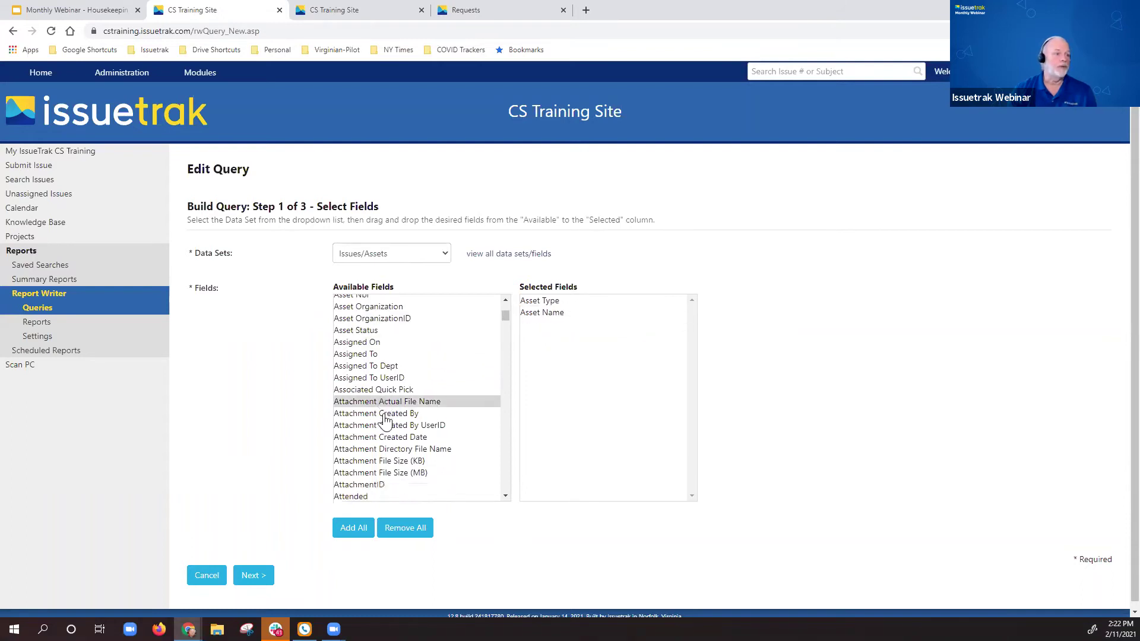
scroll(385, 421, "down", 10)
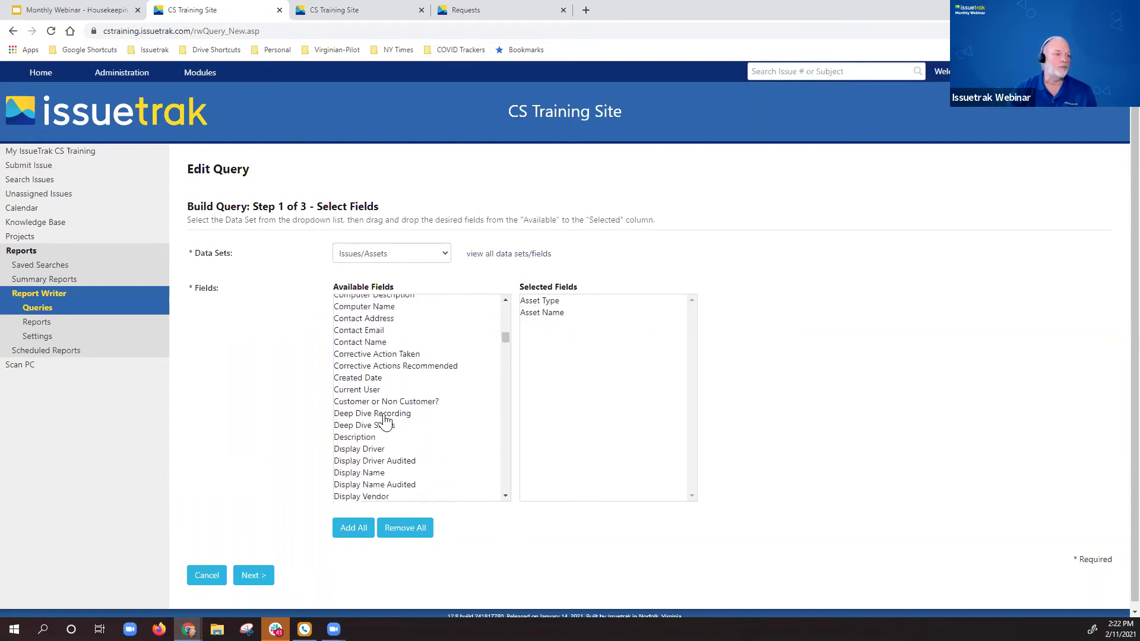
scroll(385, 421, "down", 10)
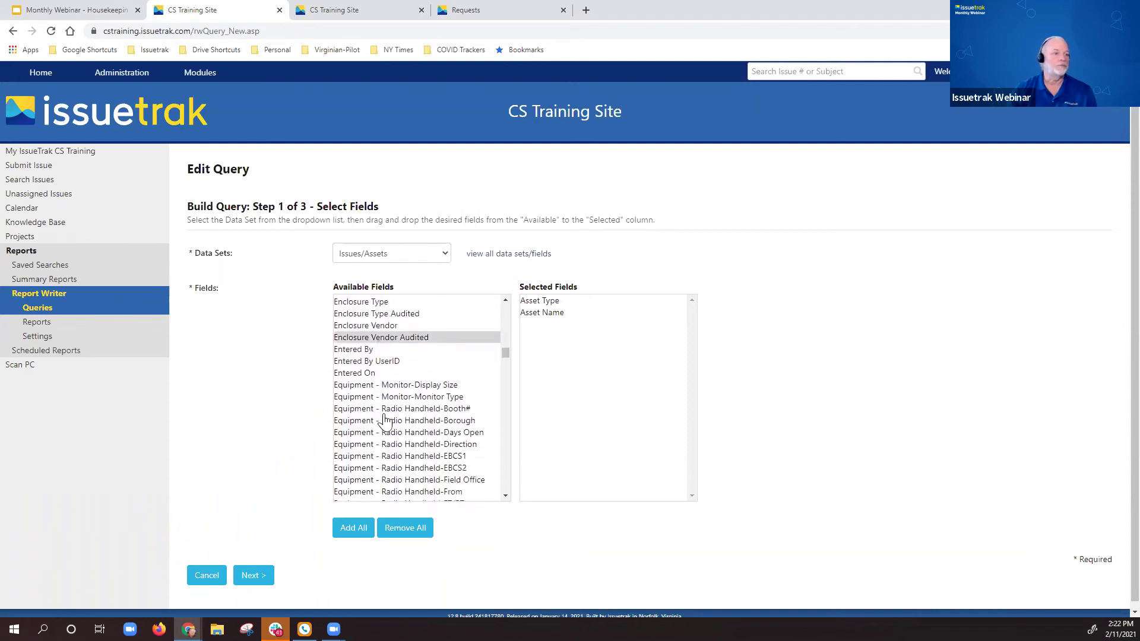
scroll(385, 420, "down", 10)
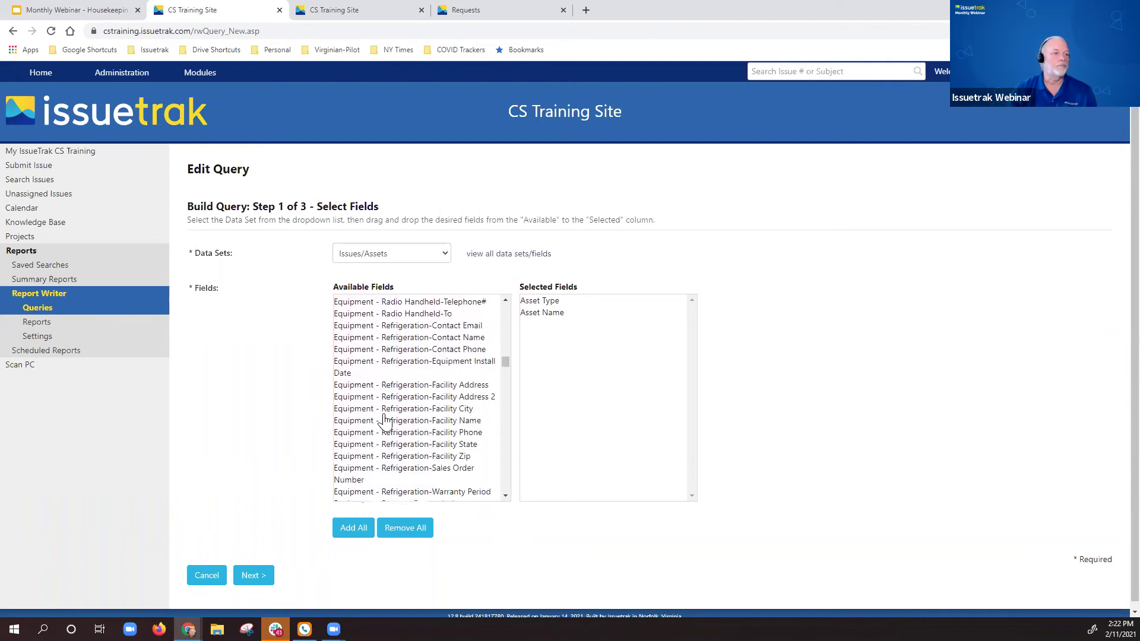
scroll(385, 420, "down", 10)
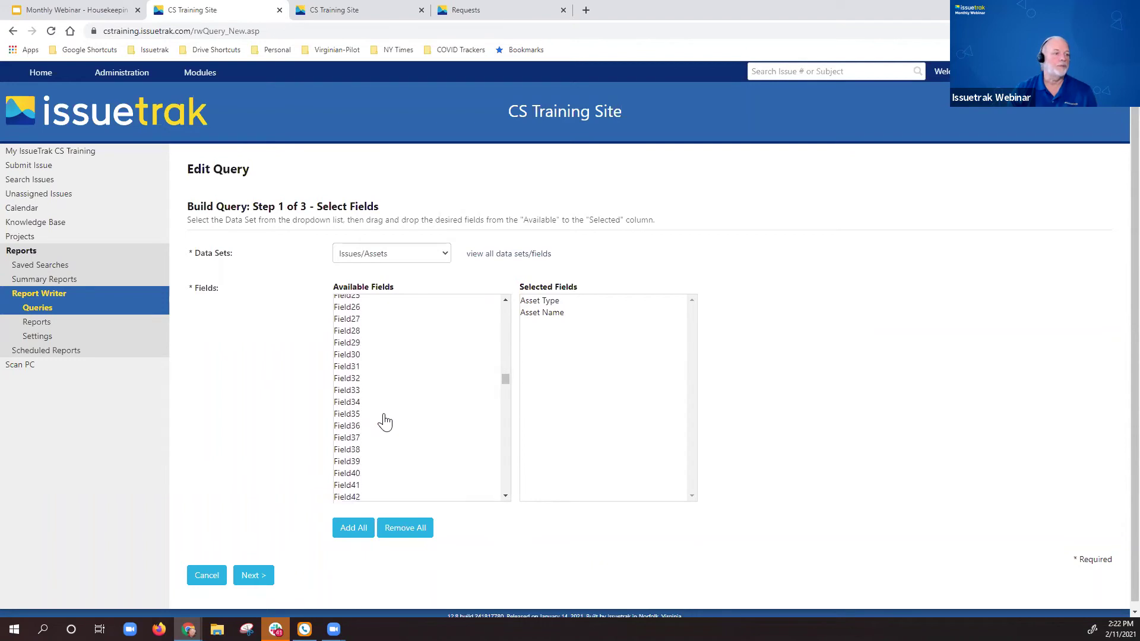
scroll(385, 421, "down", 2)
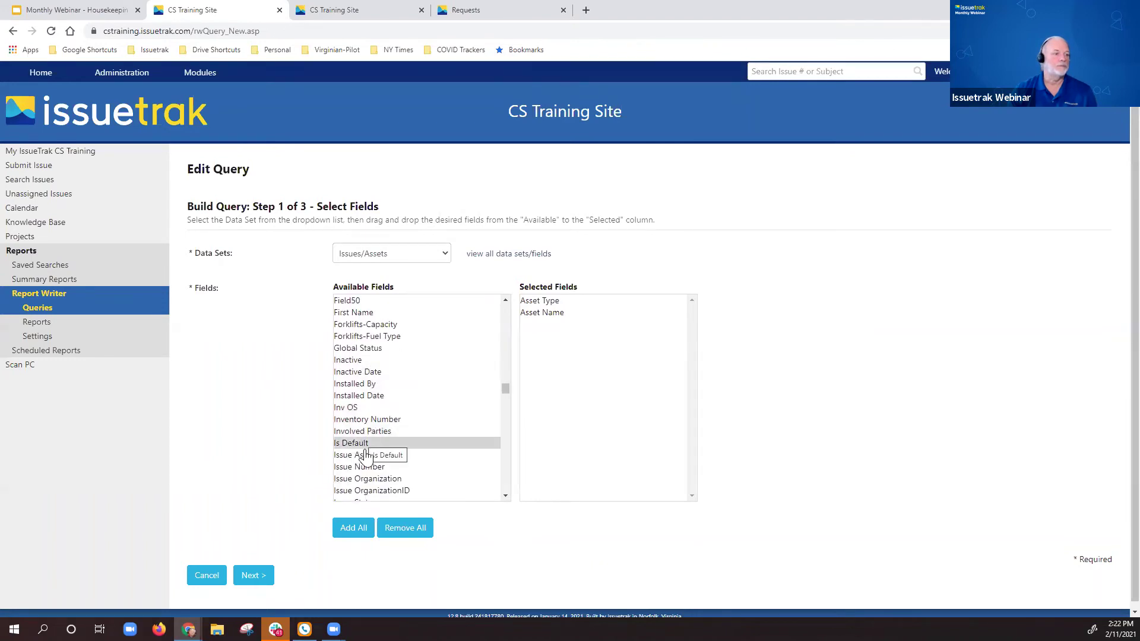
left_click_drag(358, 468, 558, 329)
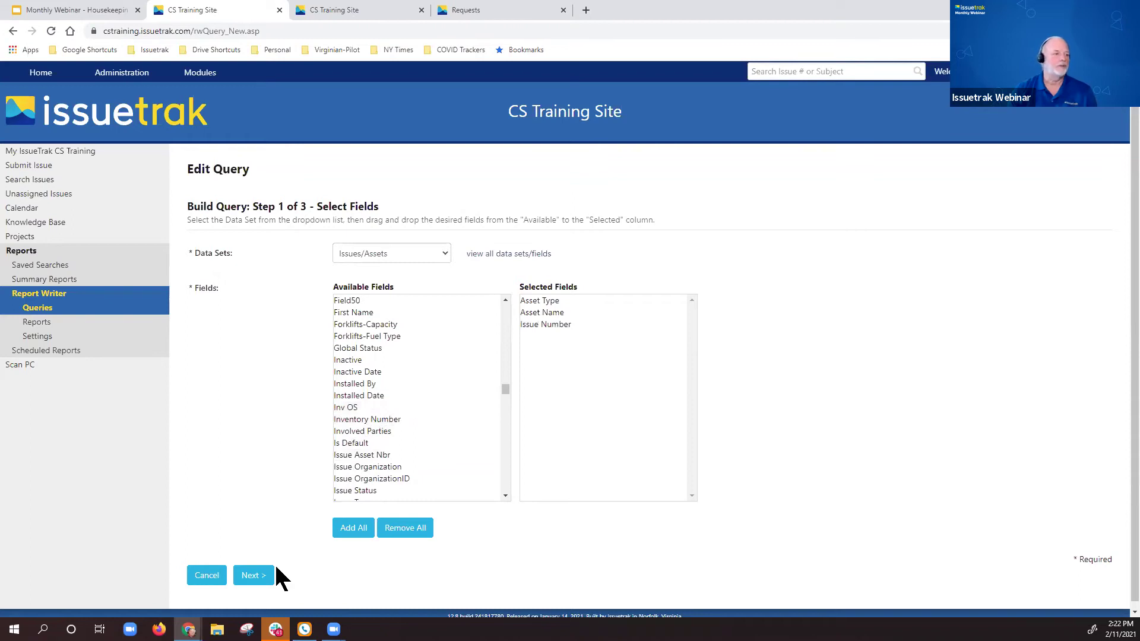
Step: Continue to the filter stage and save a filter expression requiring Asset Nbr Is Not Blank
left_click(253, 577)
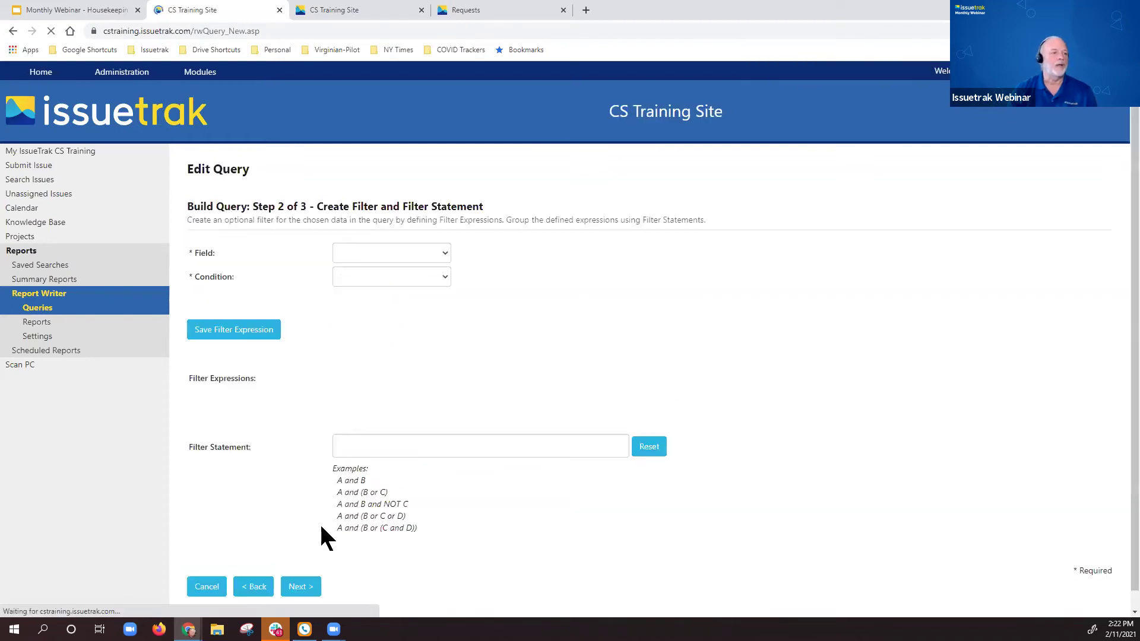
left_click(447, 253)
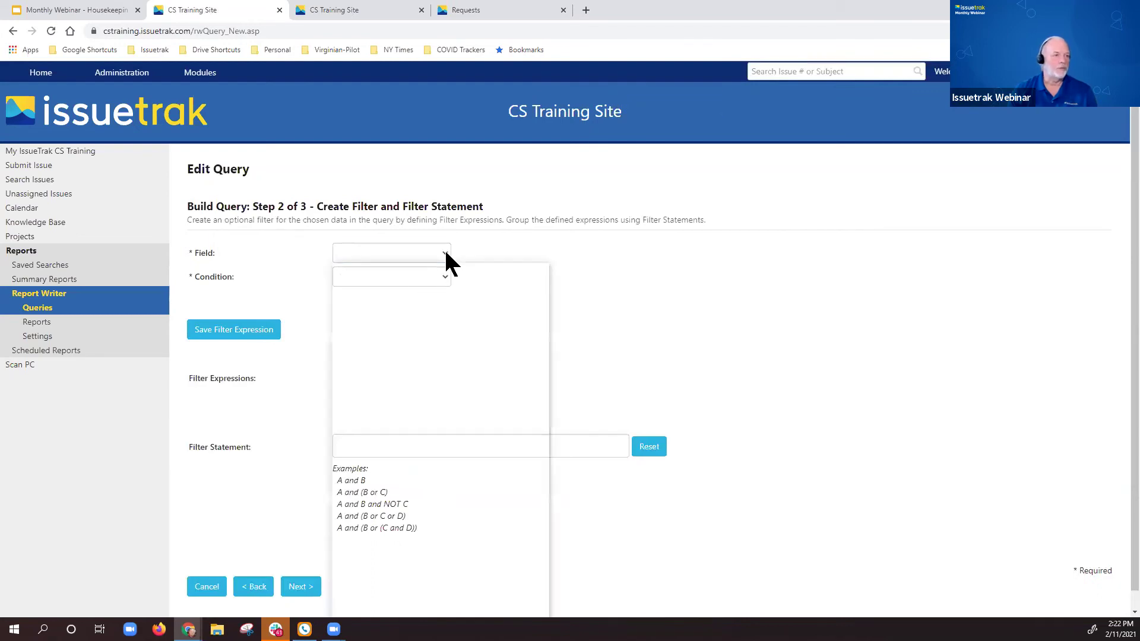
scroll(383, 514, "down", 2)
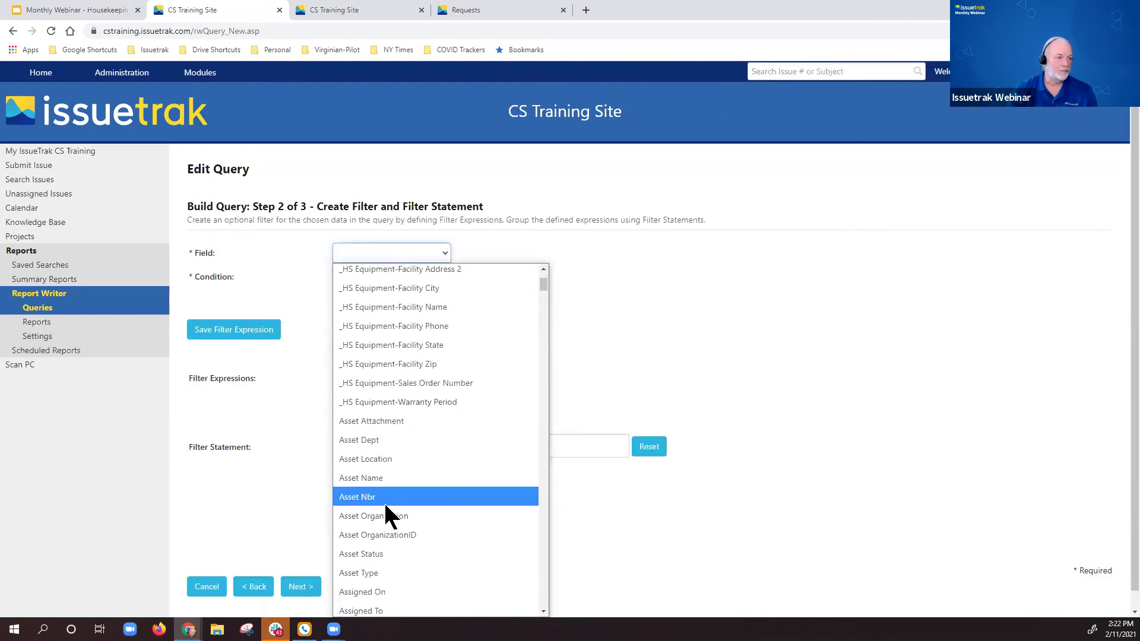
left_click(378, 498)
left_click(440, 277)
left_click(372, 490)
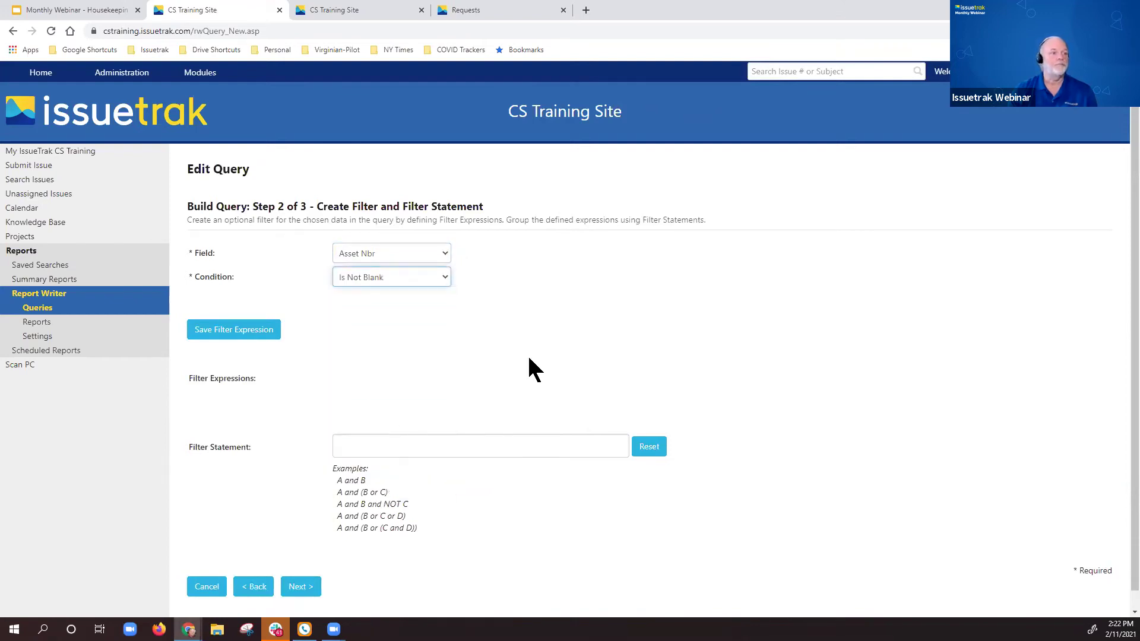
left_click(263, 339)
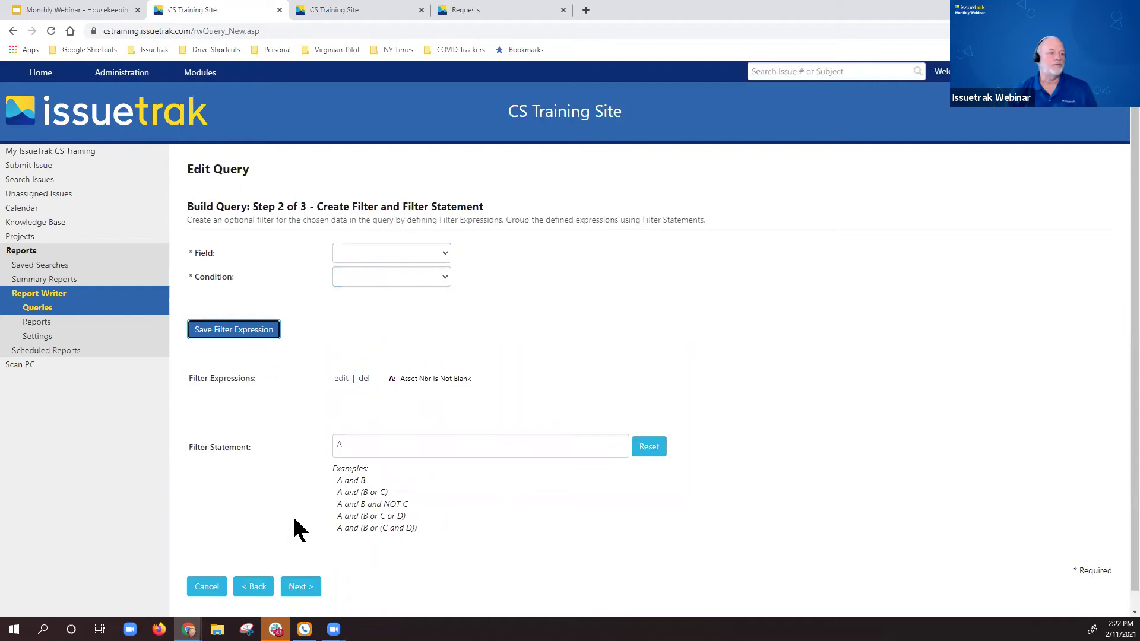
Step: Continue to the save stage of the query and name it Assets/issues
left_click(294, 590)
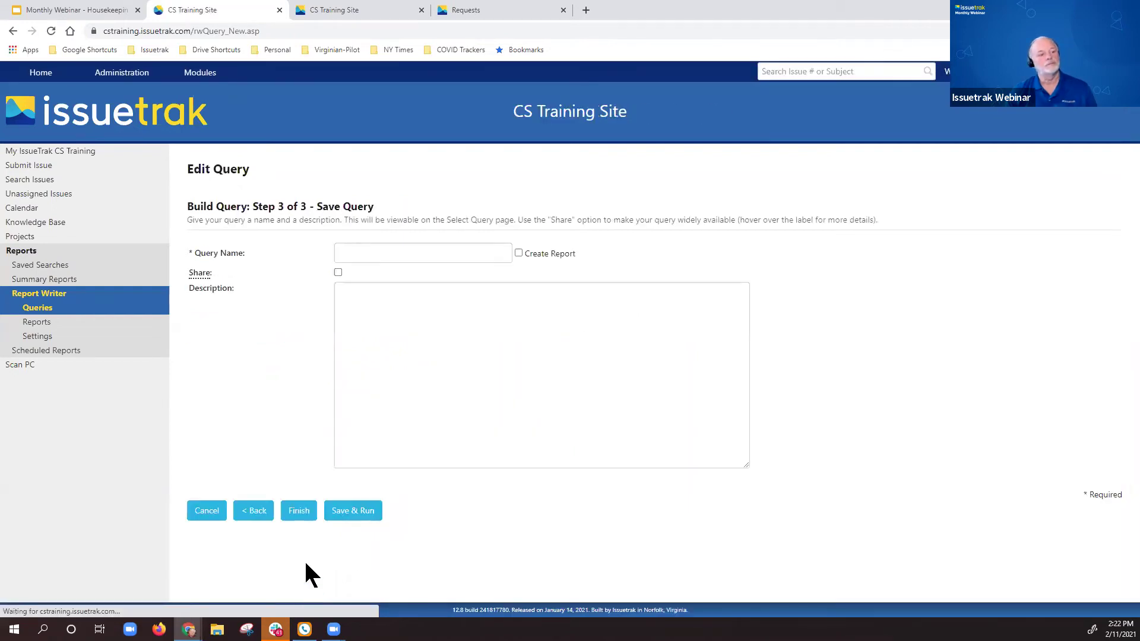
left_click(341, 523)
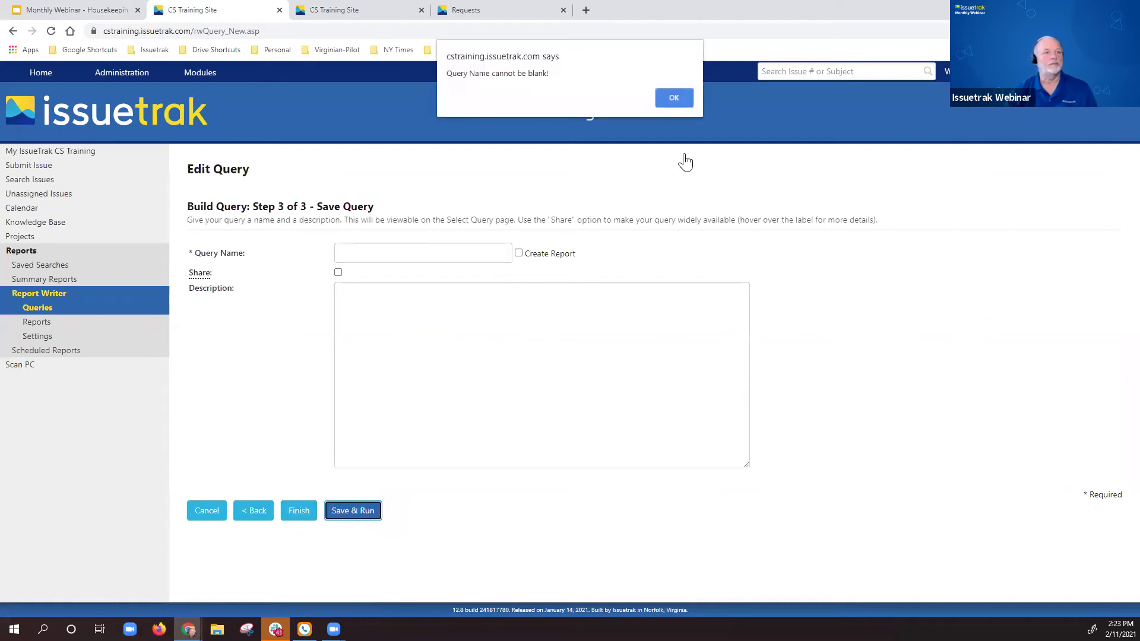
left_click(674, 98)
left_click(440, 246)
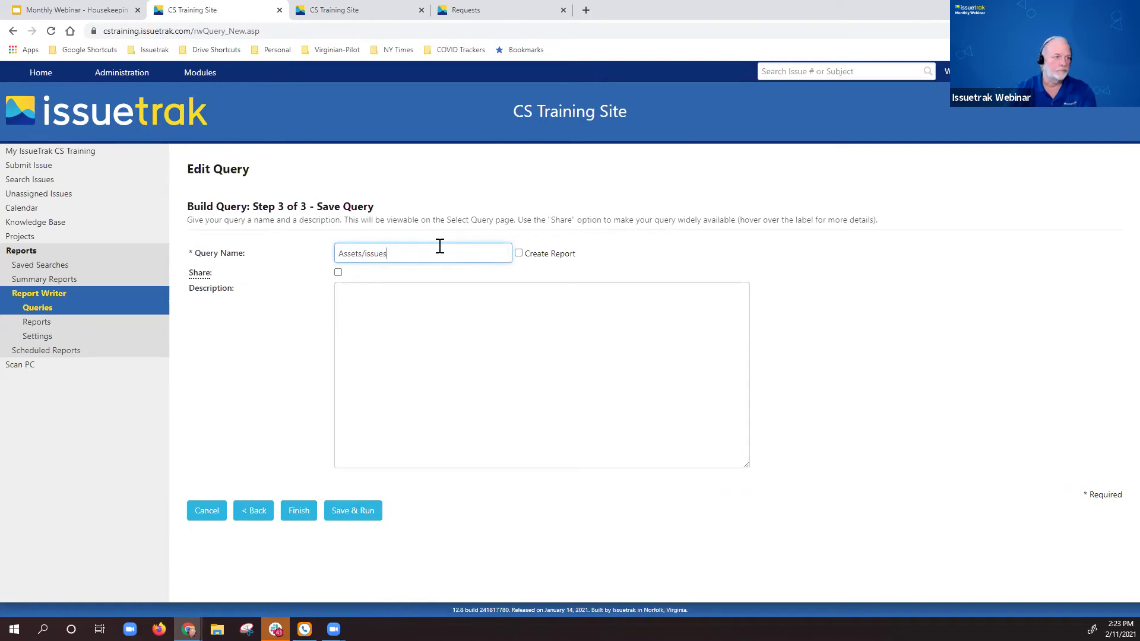
Step: Save and run the Assets/issues query, view issue 1219 from its results, and return to the query selections
left_click(355, 512)
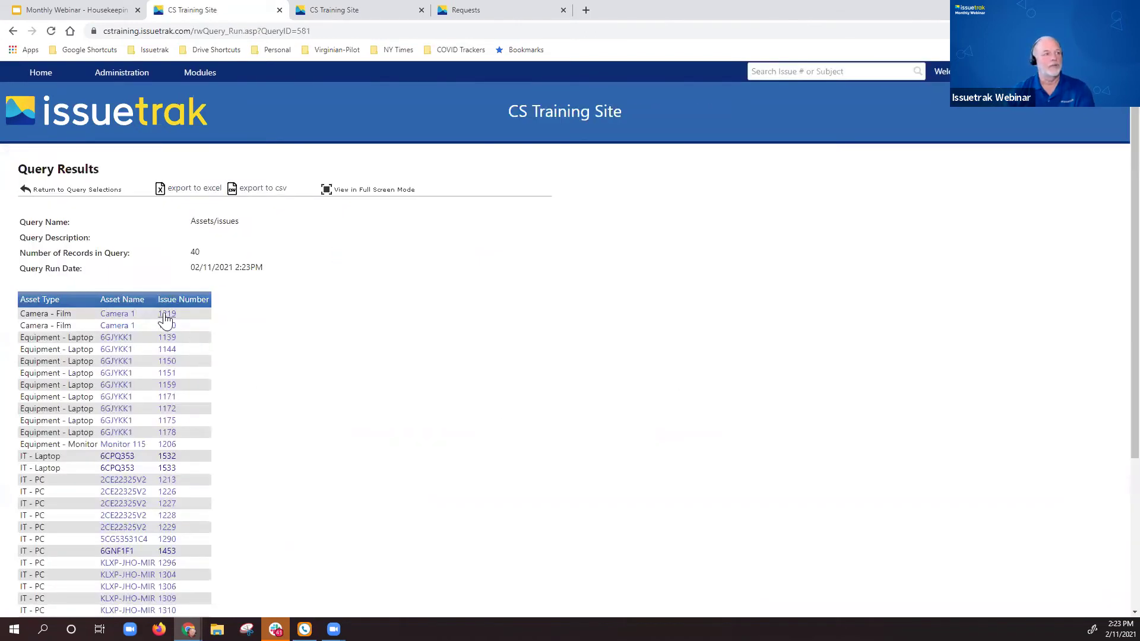
left_click(165, 316)
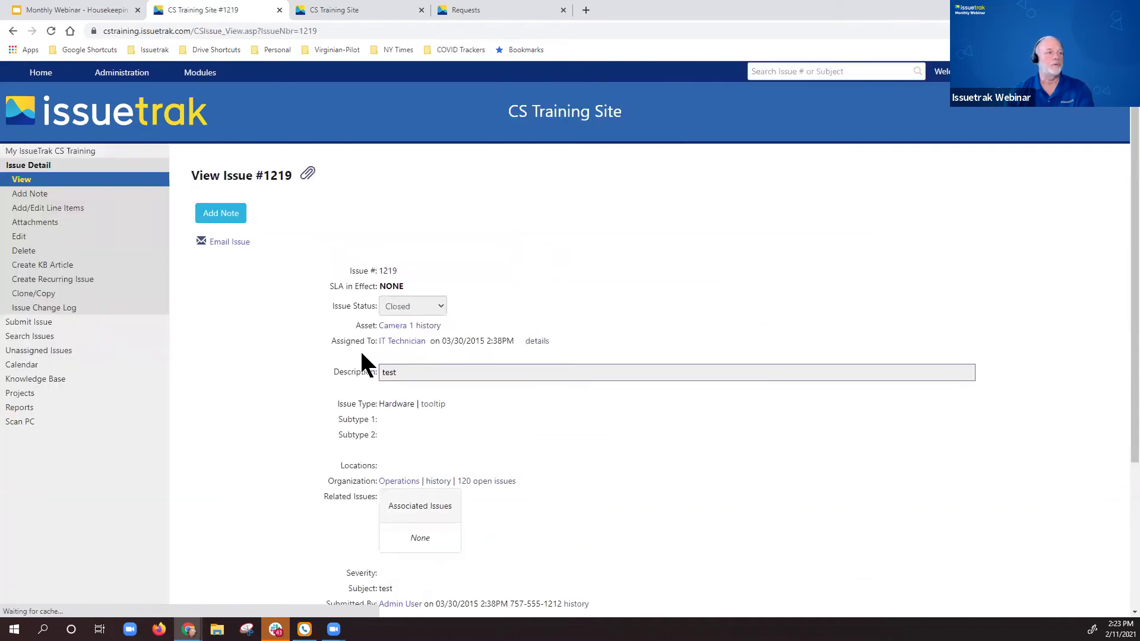
scroll(423, 350, "down", 2)
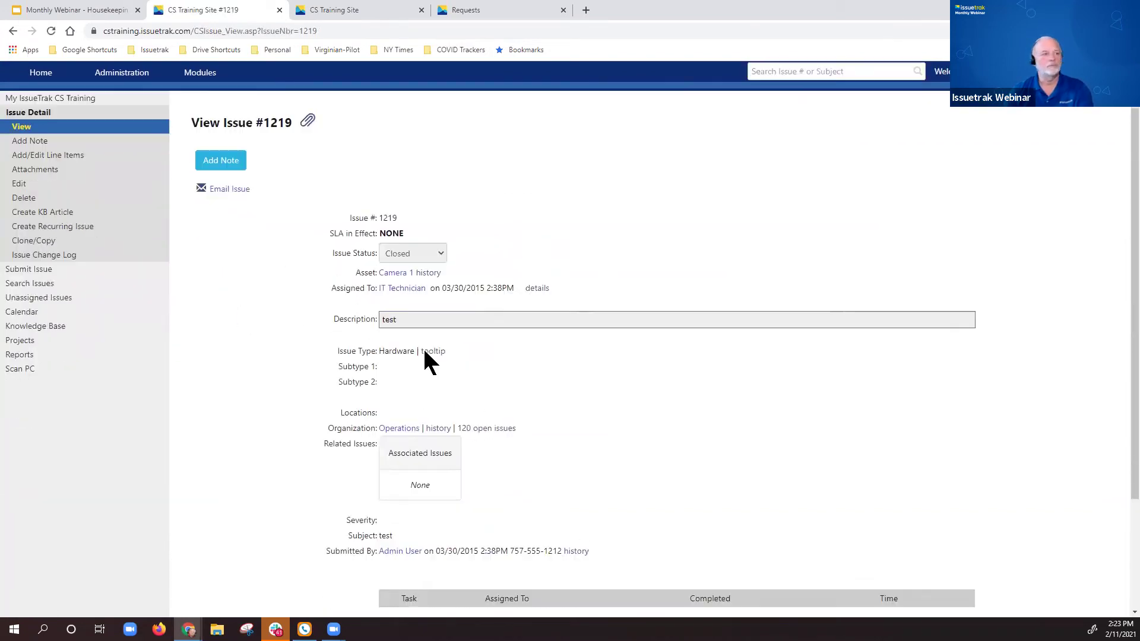
left_click(13, 32)
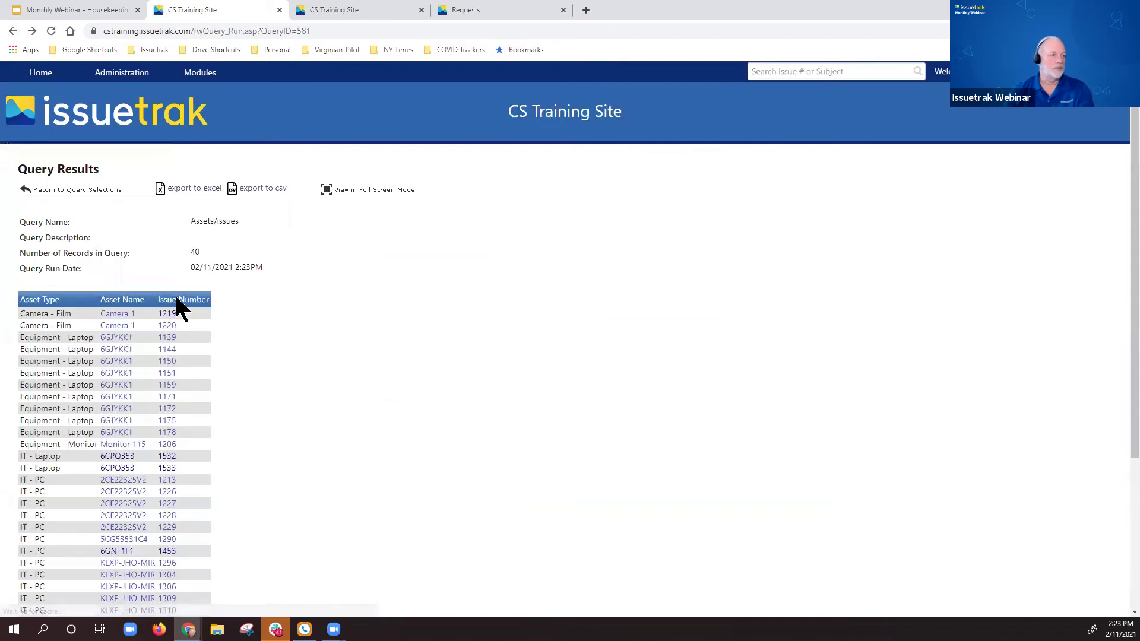
left_click(82, 192)
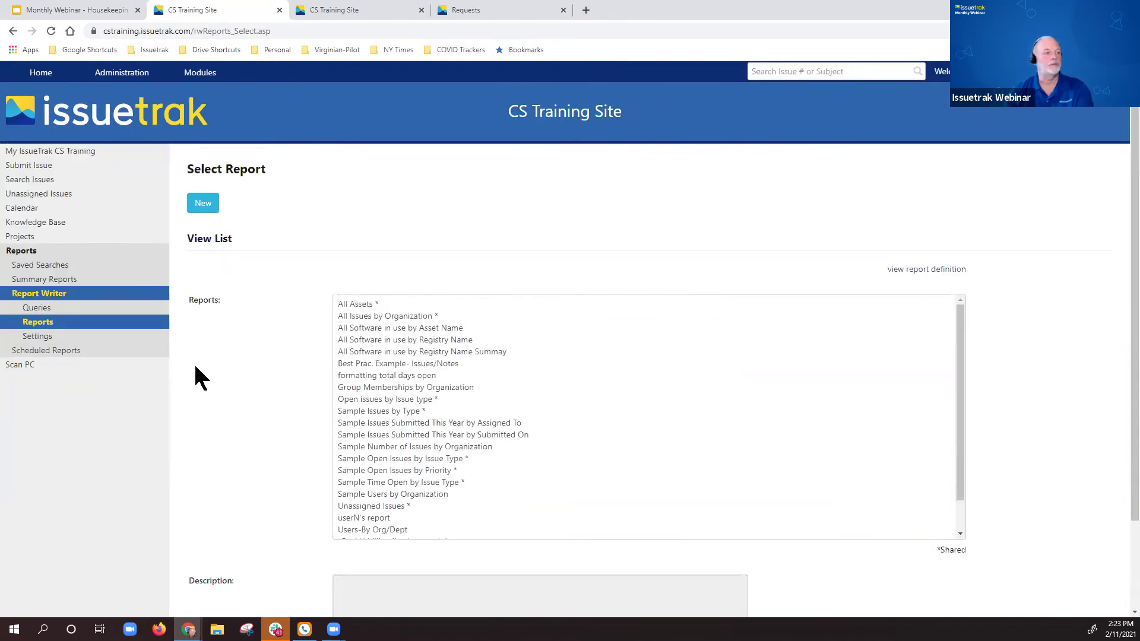
left_click(200, 206)
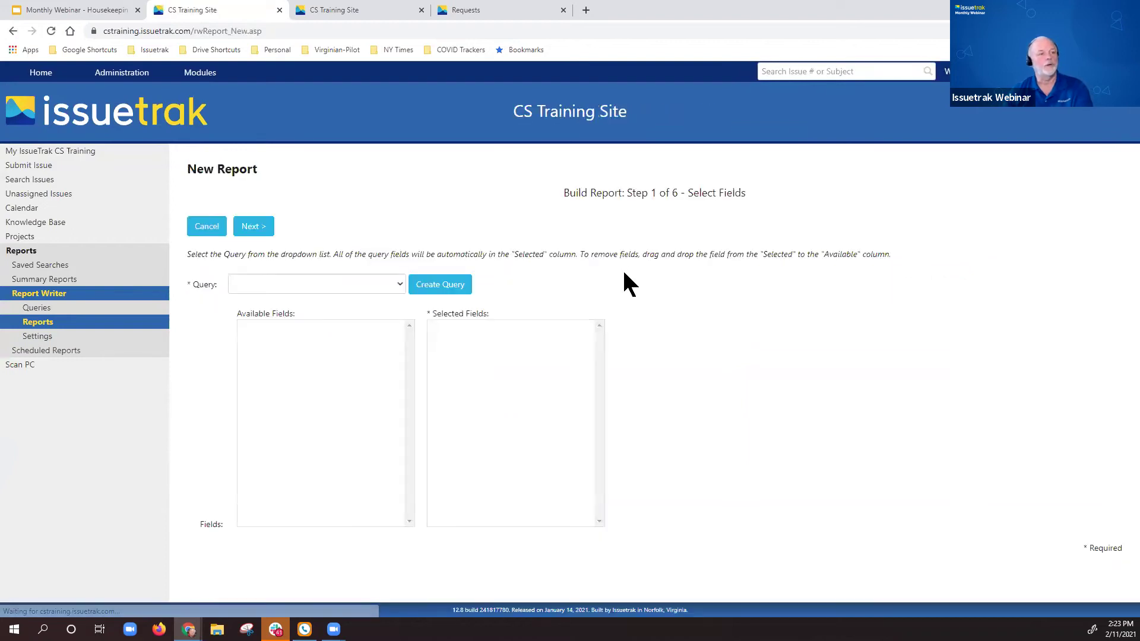
left_click(400, 284)
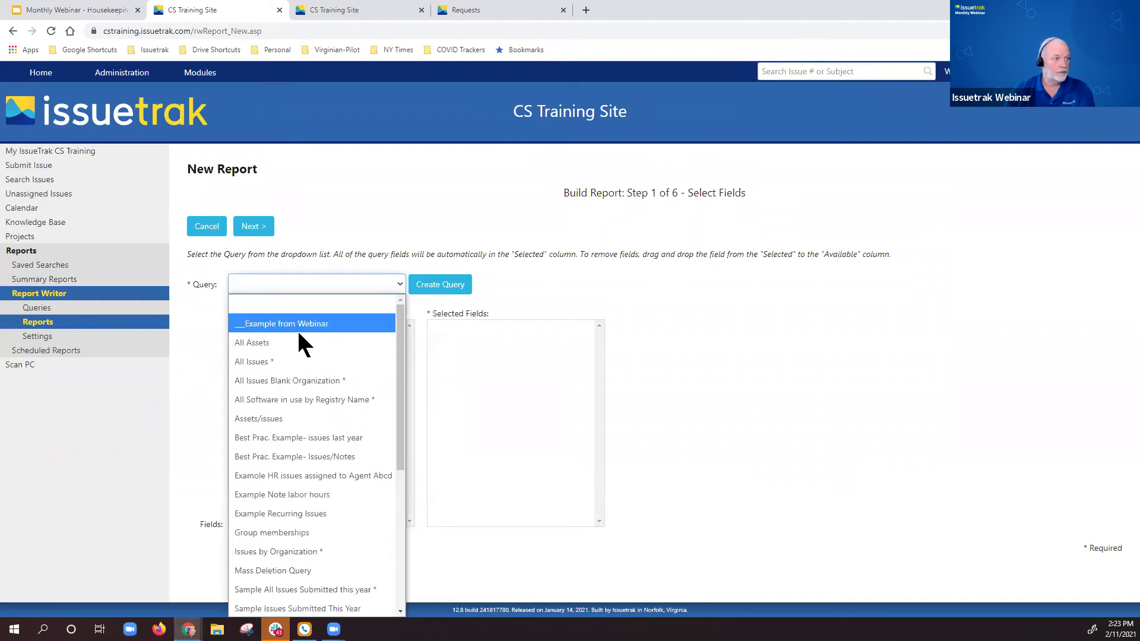
scroll(301, 411, "down", 2)
scroll(300, 419, "down", 1)
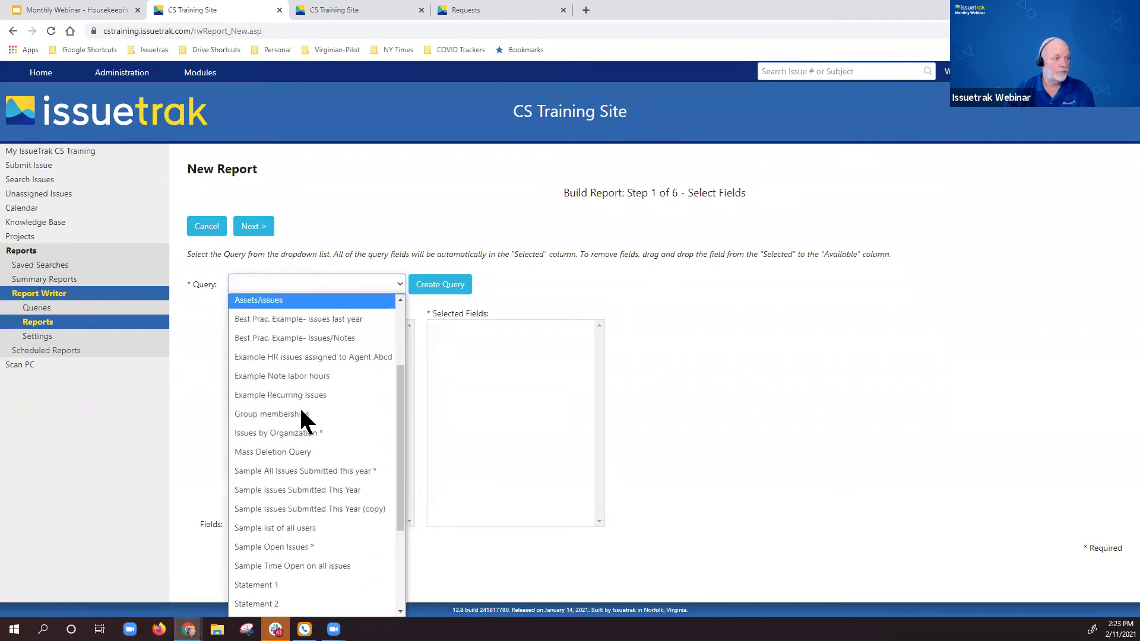
scroll(300, 407, "down", 3)
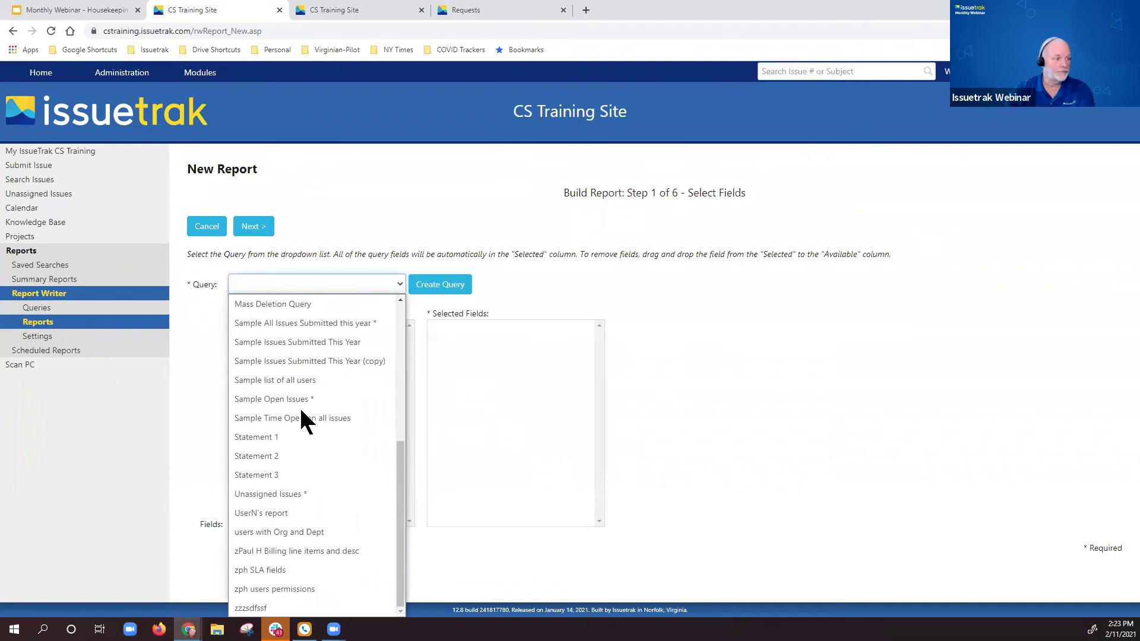
scroll(291, 462, "up", 4)
scroll(294, 469, "down", 4)
scroll(297, 473, "up", 2)
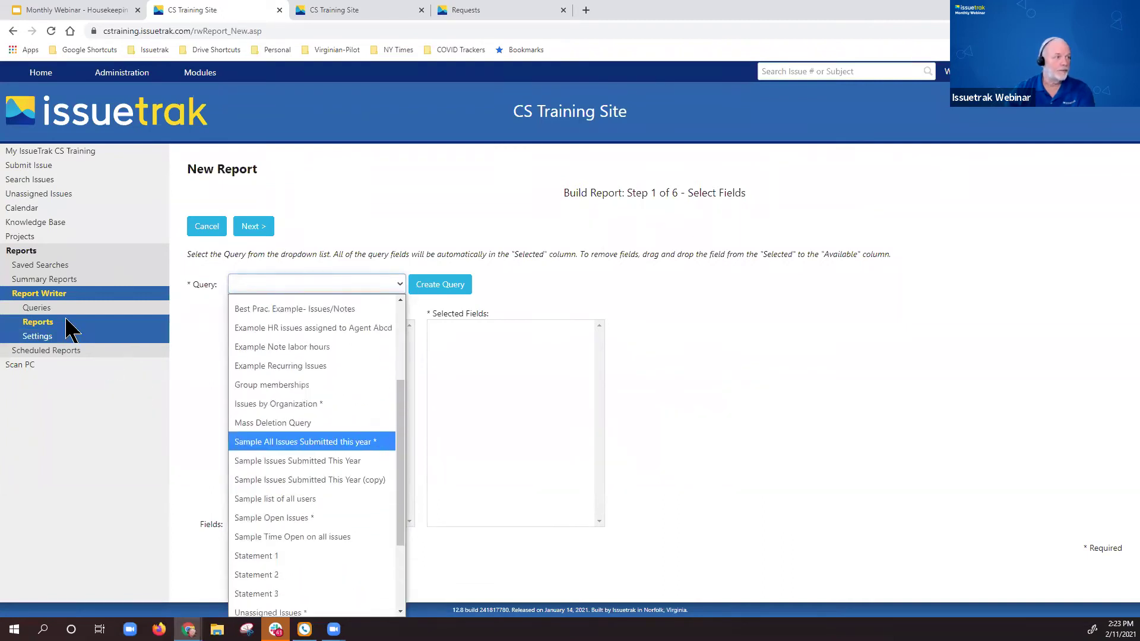
Step: Run the saved Assets/issues query to check its results, and return to the query selections
left_click(36, 308)
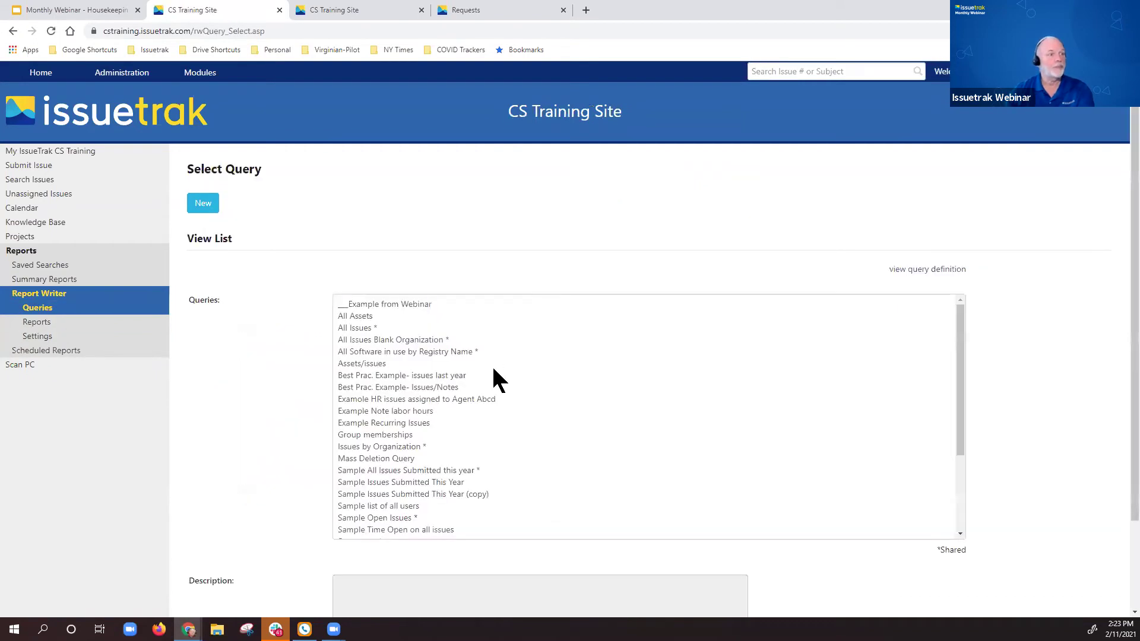
scroll(437, 366, "down", 5)
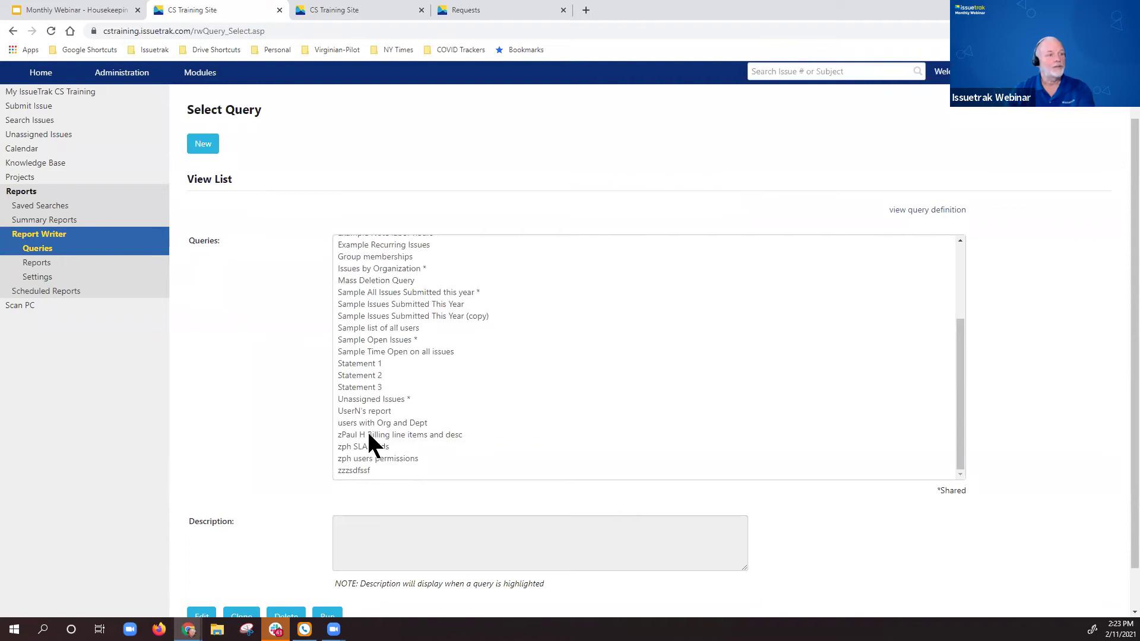
scroll(372, 399, "up", 2)
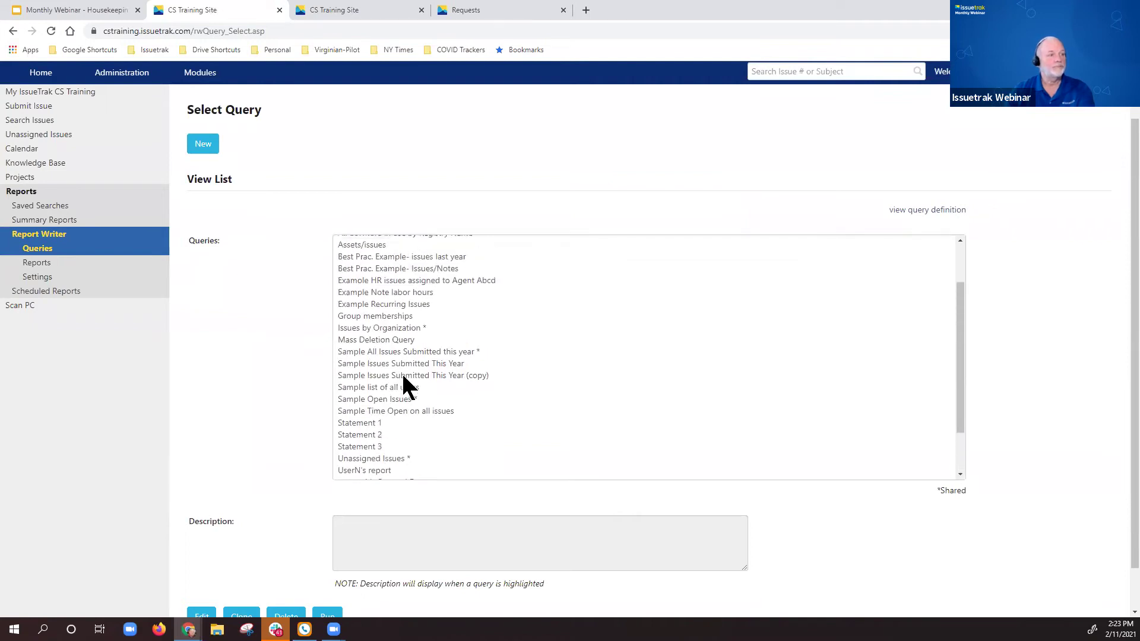
scroll(400, 380, "up", 2)
left_click(362, 304)
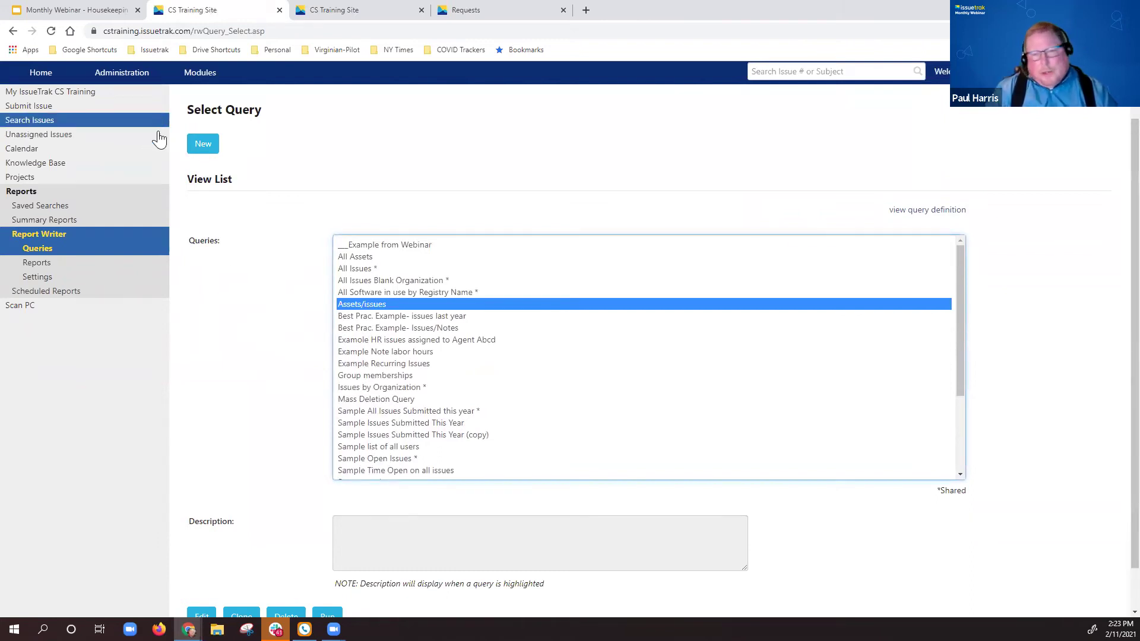
scroll(306, 438, "down", 1)
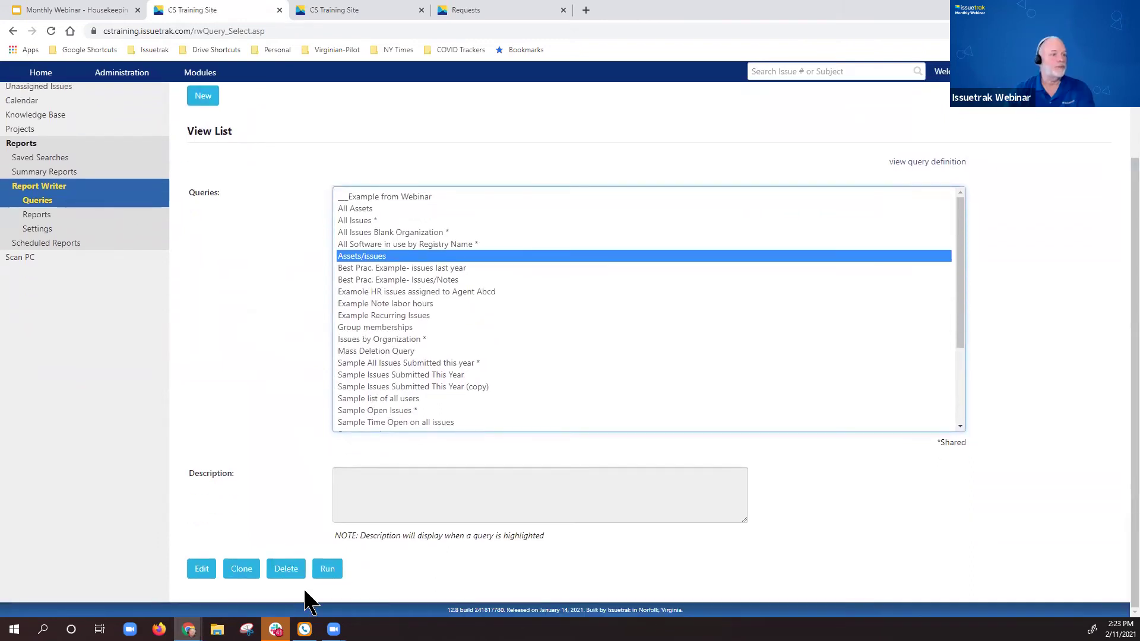
left_click(328, 568)
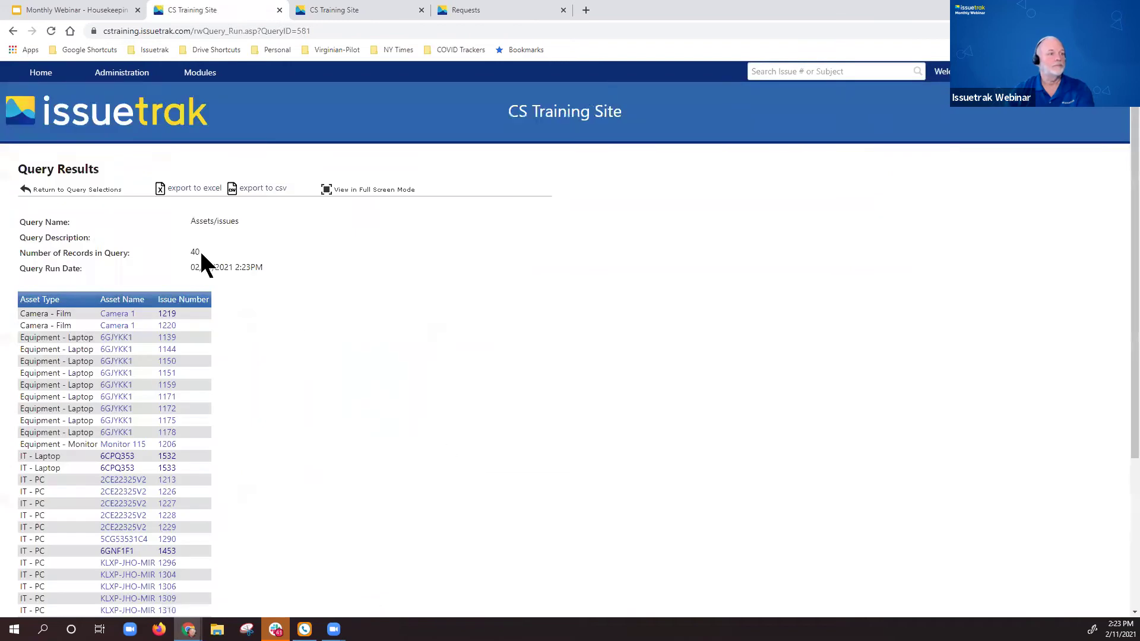
left_click(47, 190)
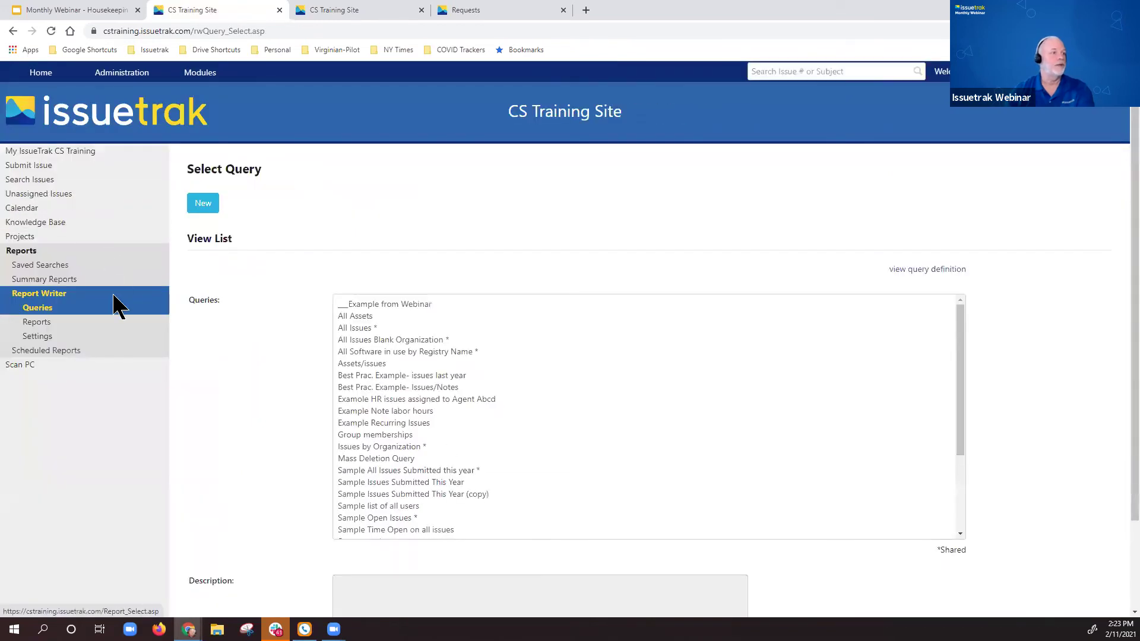
Step: Start a new Report Writer report based on the Assets/issues query and continue to the grouping stage
left_click(40, 322)
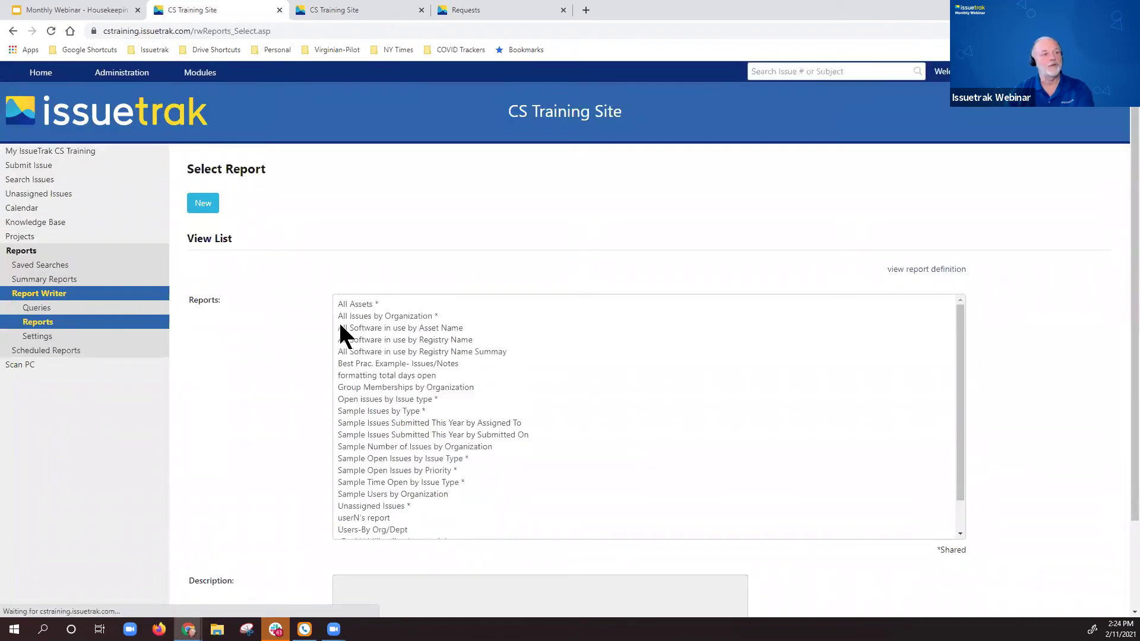
left_click(196, 208)
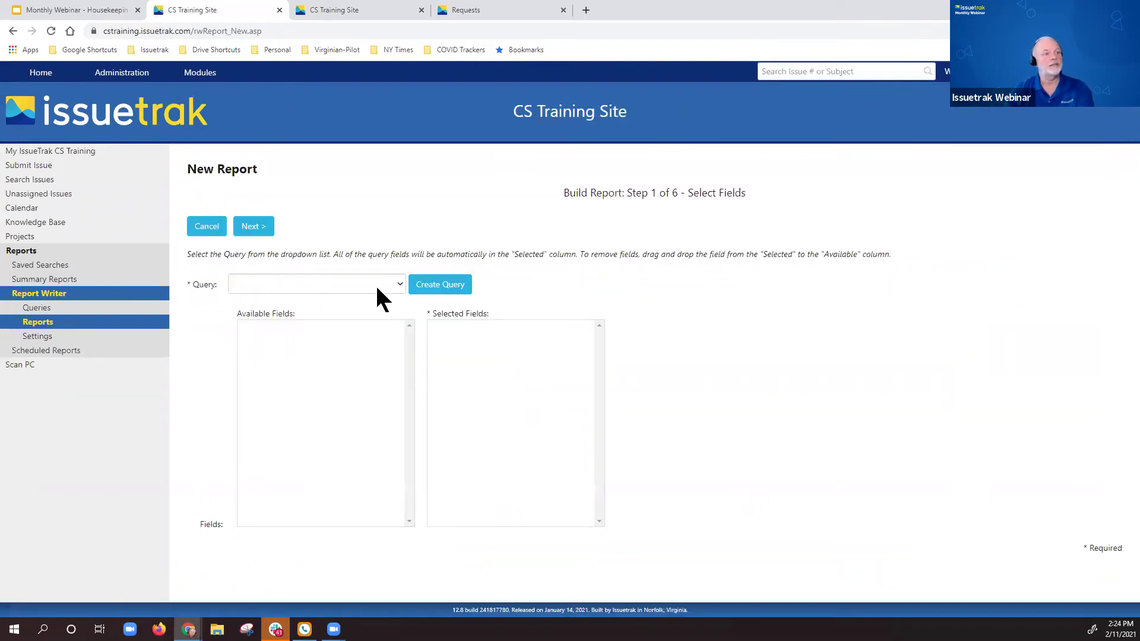
left_click(374, 284)
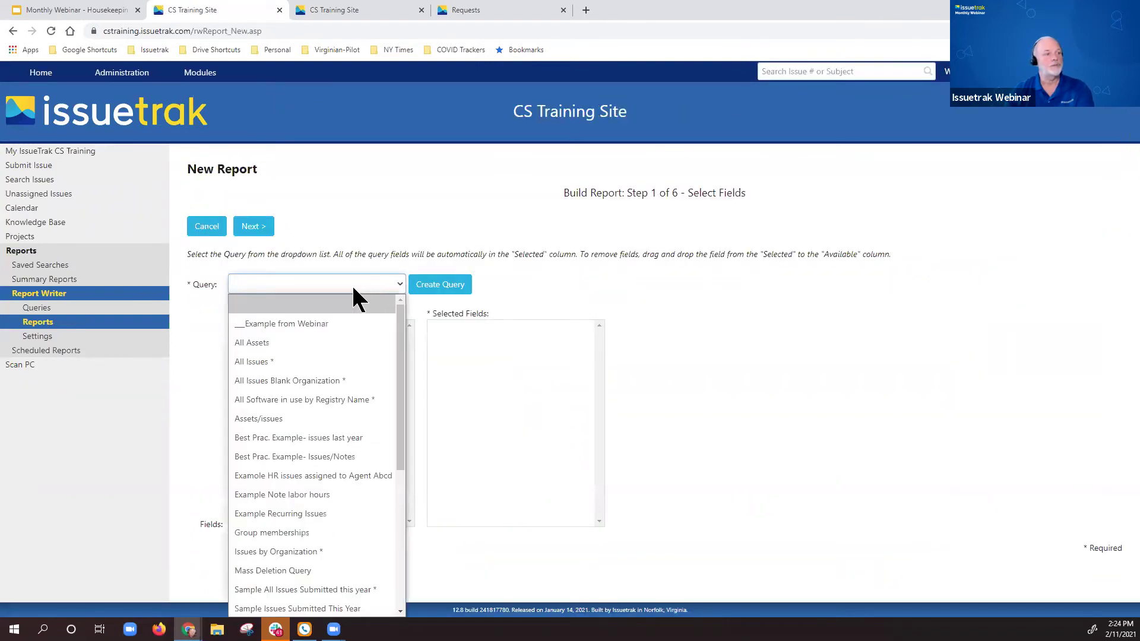
left_click(271, 418)
left_click(254, 229)
Step: Group the report by Asset Type and Asset Name, and continue to the group defaults
left_click_drag(279, 312, 448, 318)
left_click_drag(279, 310, 469, 325)
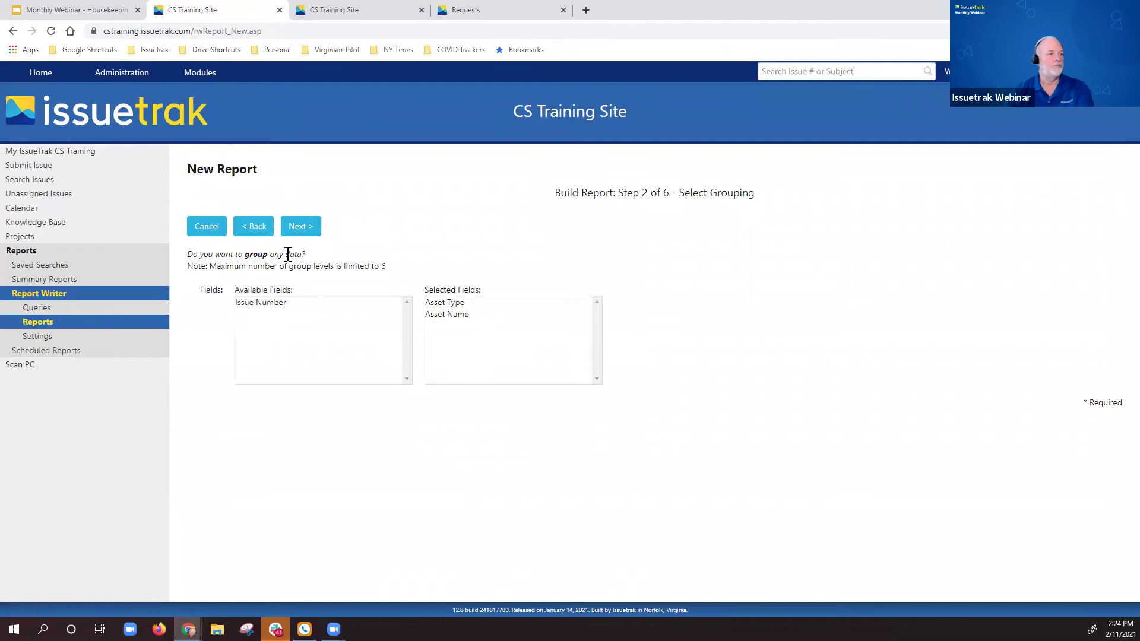
left_click(304, 228)
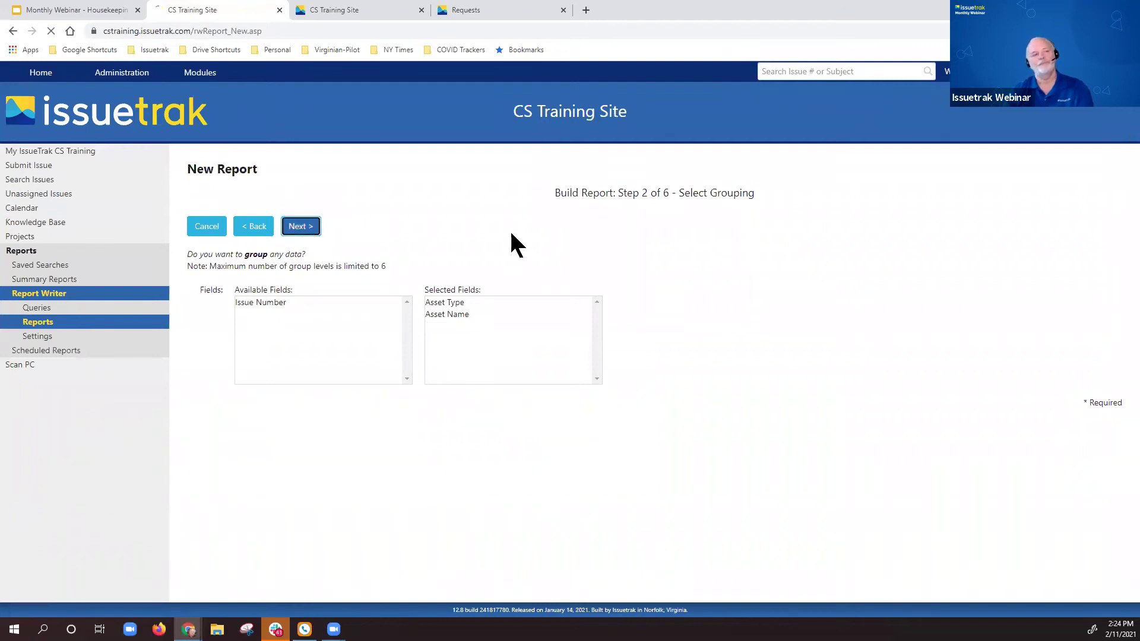
Step: Keep the group defaults for both fields, add no sorting, and continue to the formatting stage
left_click(302, 233)
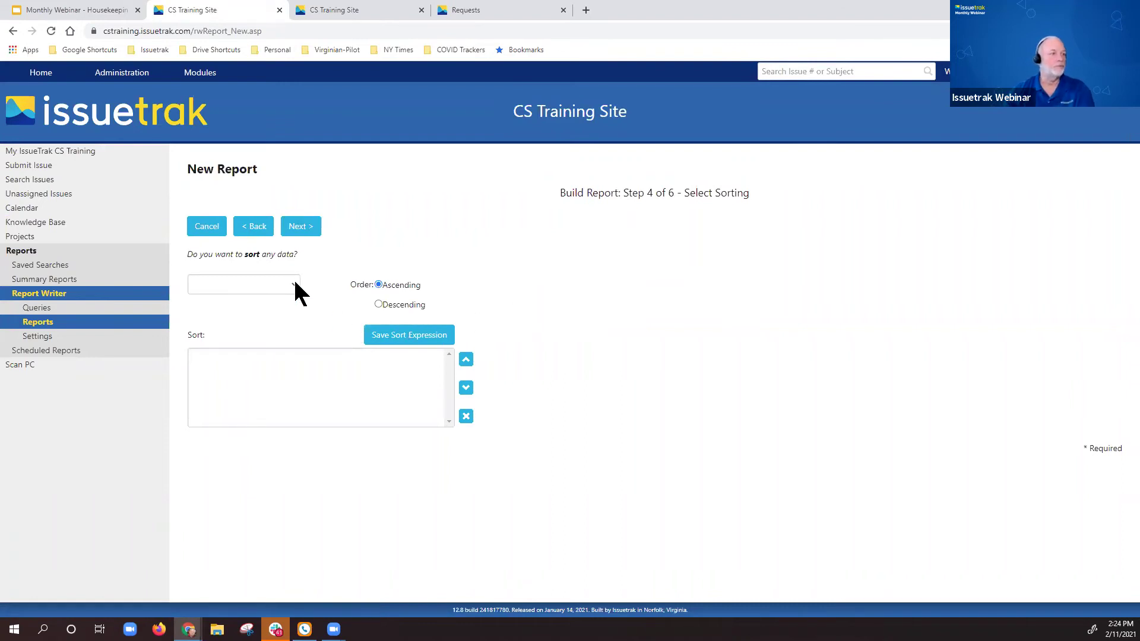
left_click(256, 229)
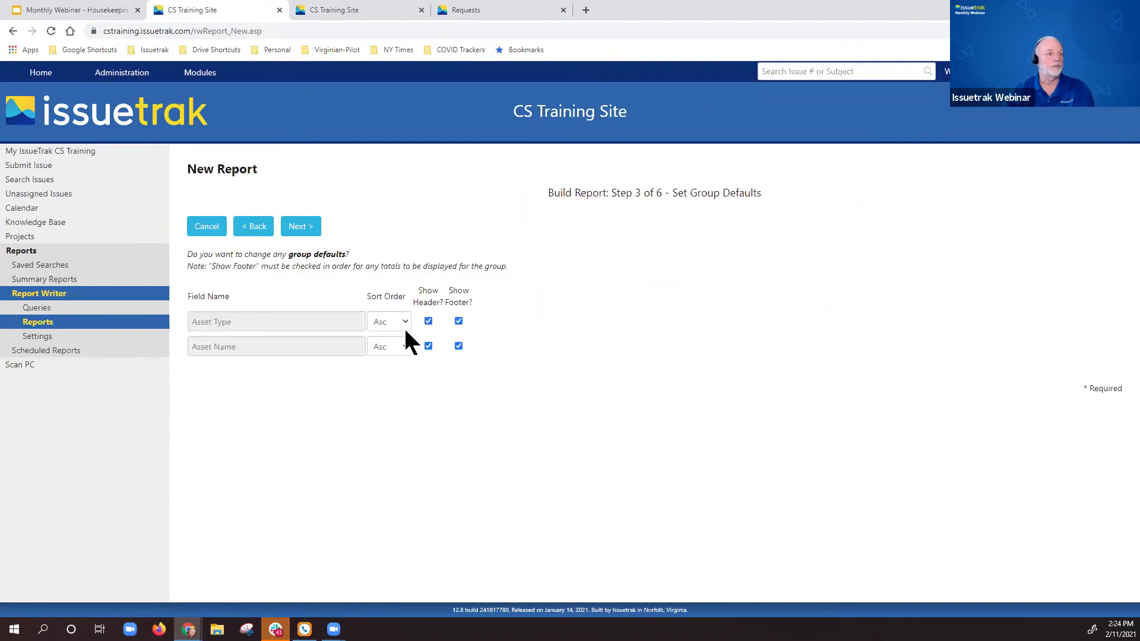
left_click(301, 226)
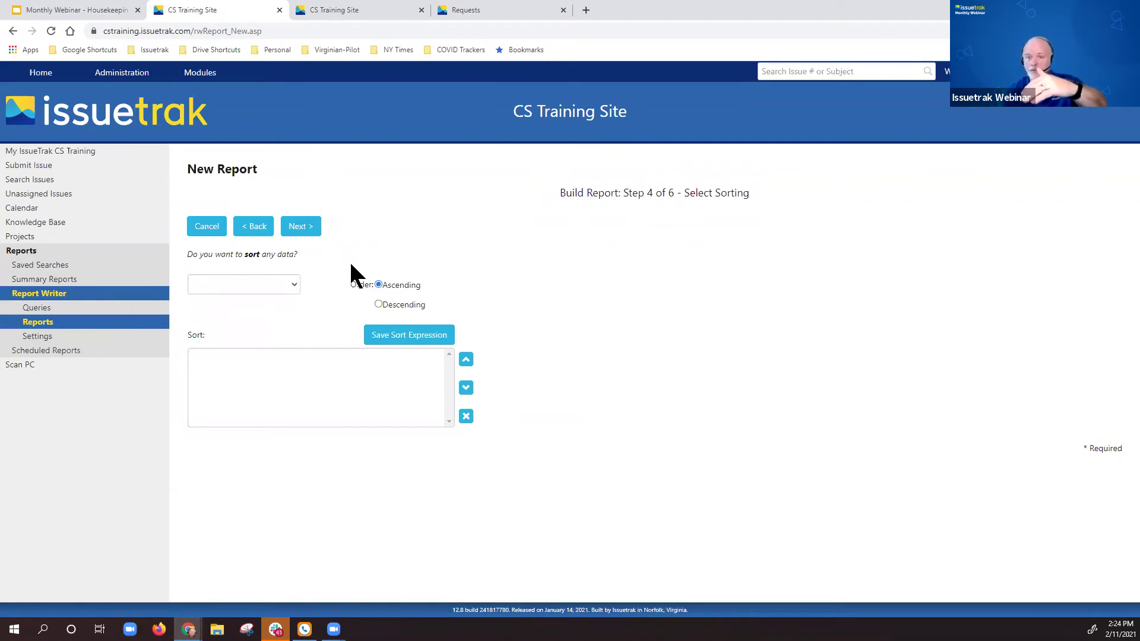
left_click(303, 229)
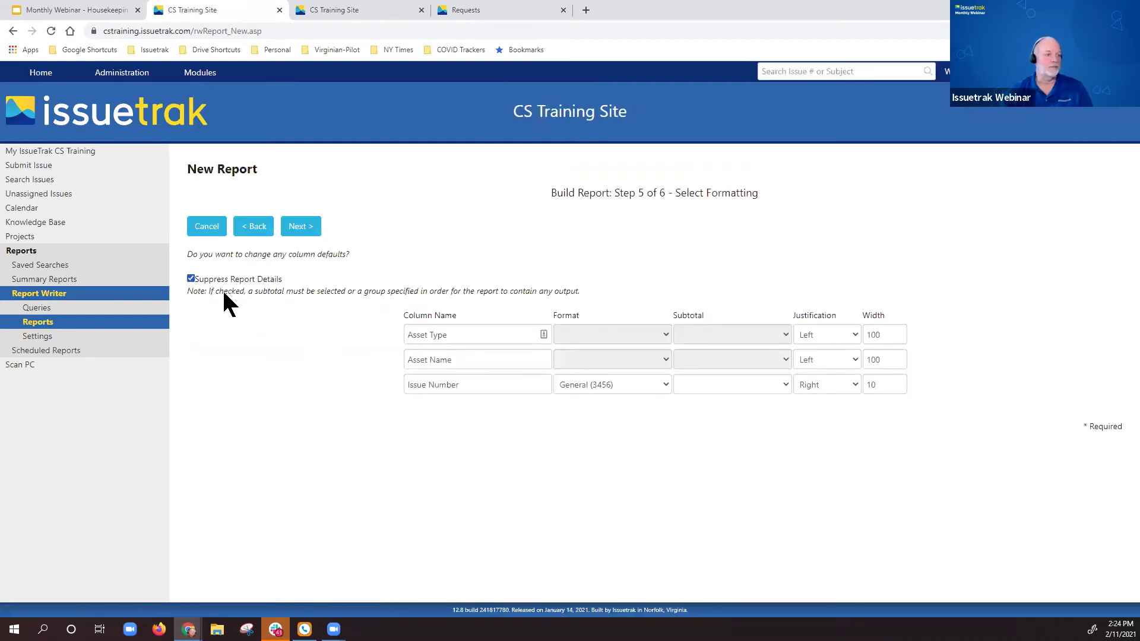
Step: With report details suppressed, set the Issue Number subtotal to Count and continue to the save stage
left_click(766, 386)
left_click(717, 428)
left_click(348, 239)
left_click(302, 232)
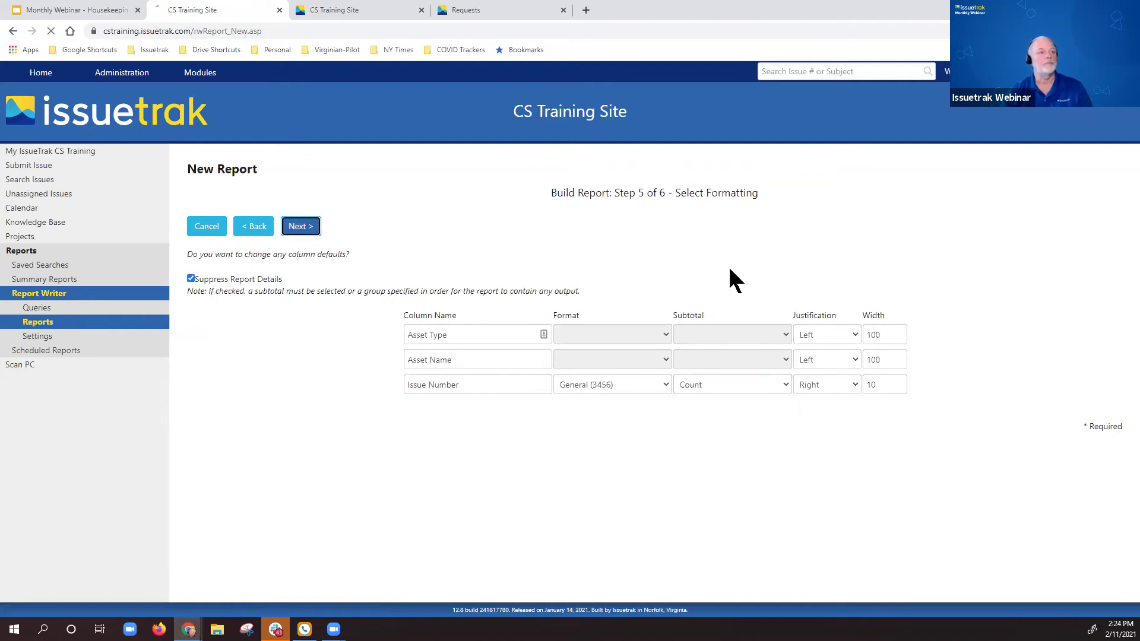
Step: Name the report Assets/Issues, then save and run it
left_click(340, 315)
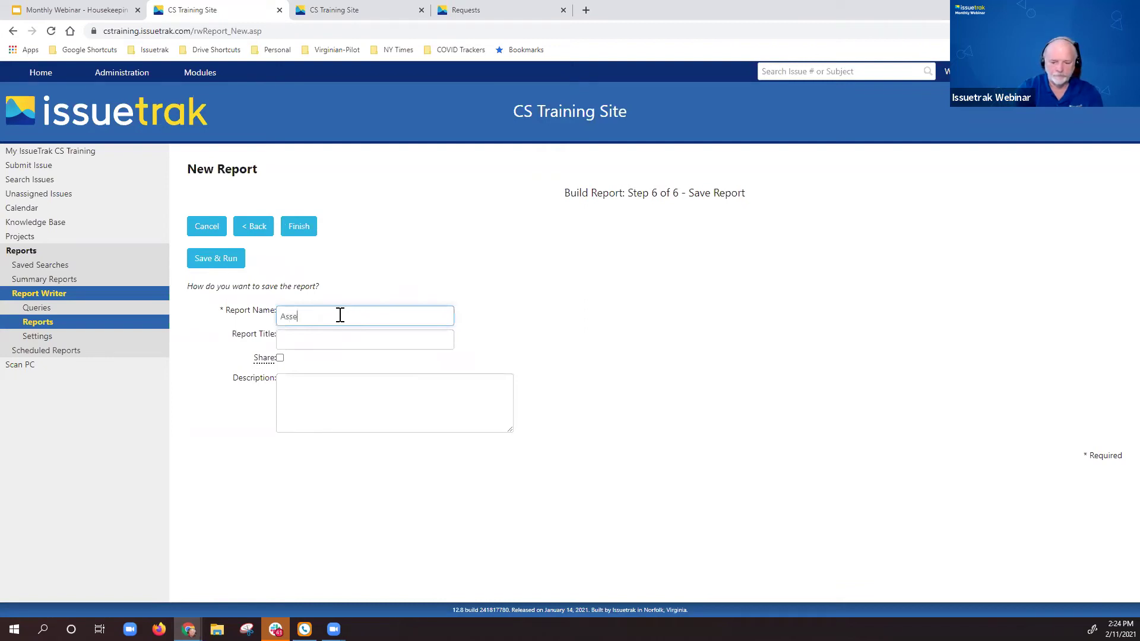
type("Issues")
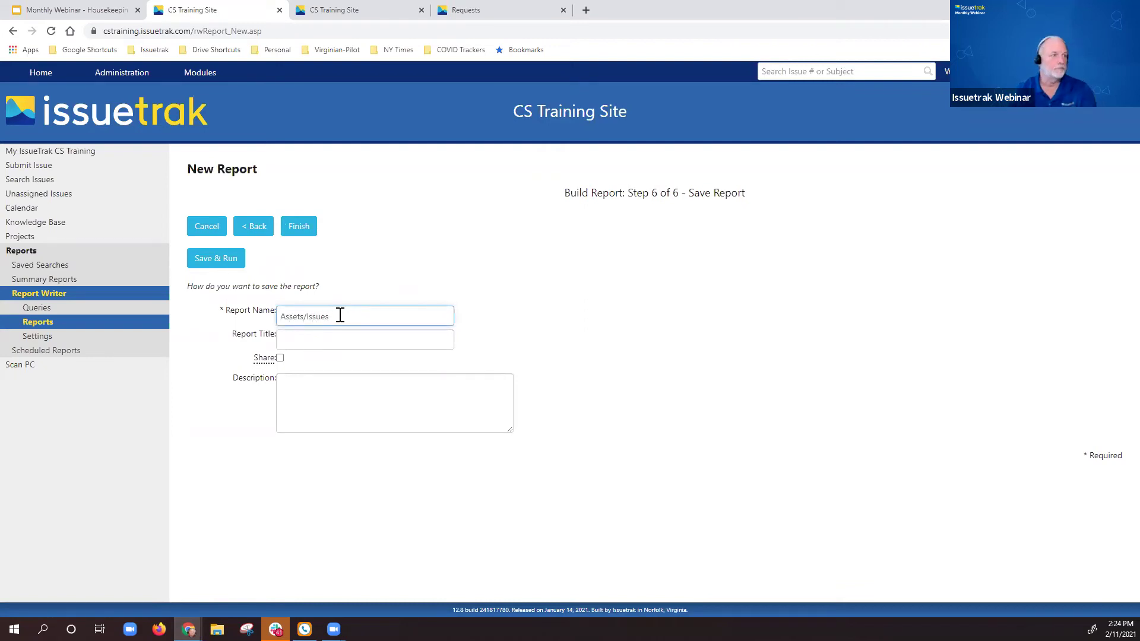
left_click(230, 260)
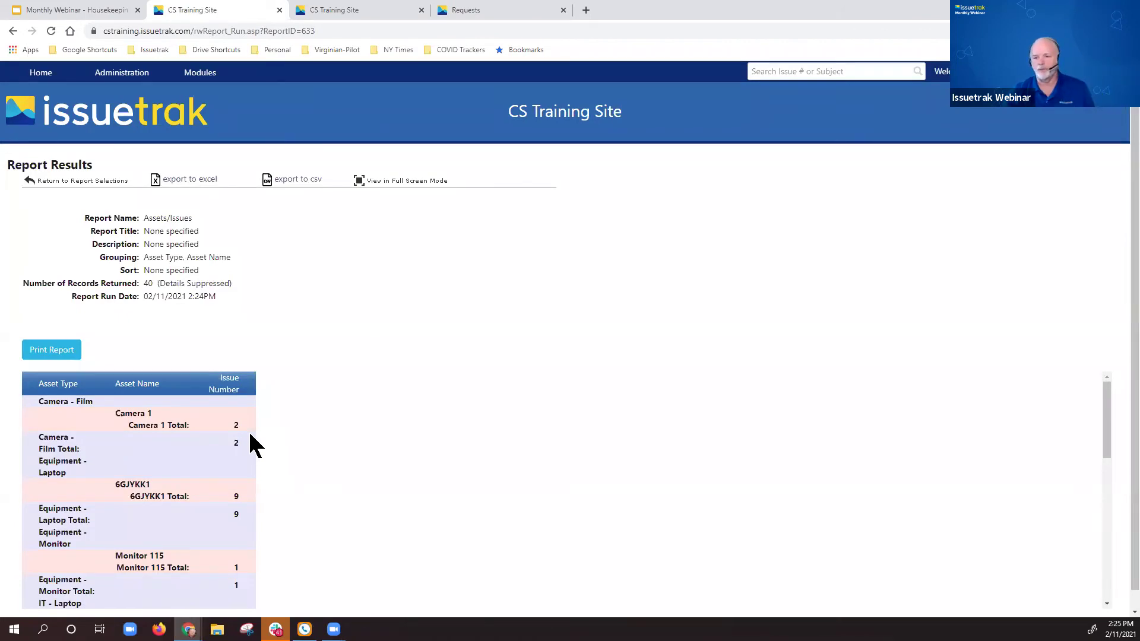
Step: Examine the issue counts per asset and asset type in the report results, and return to the report selections
scroll(202, 449, "down", 10)
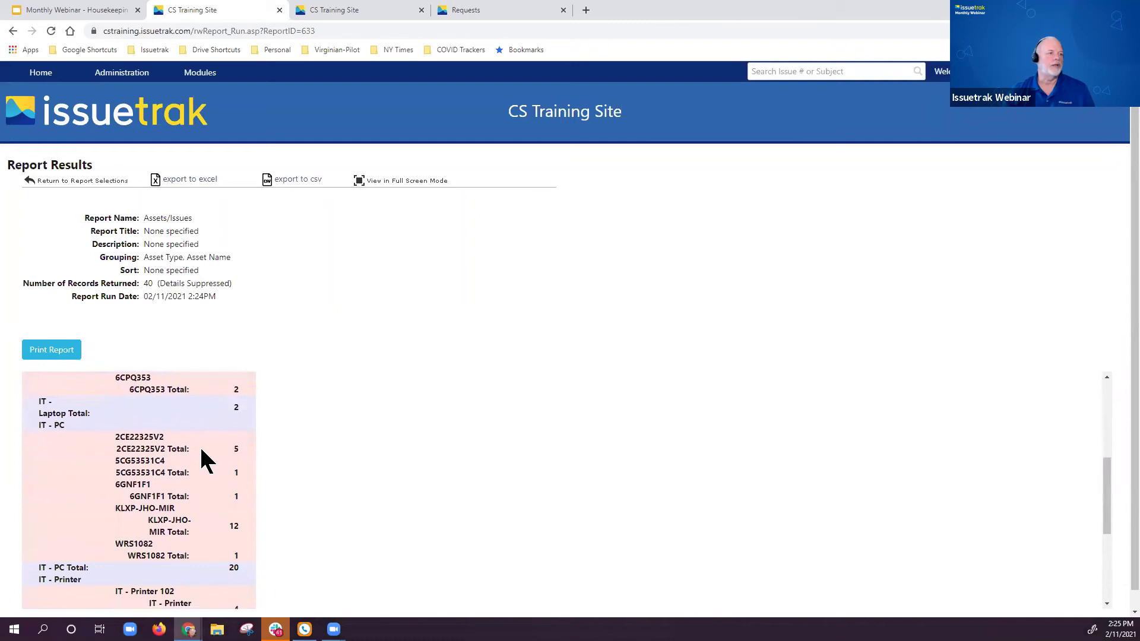
scroll(201, 450, "down", 1)
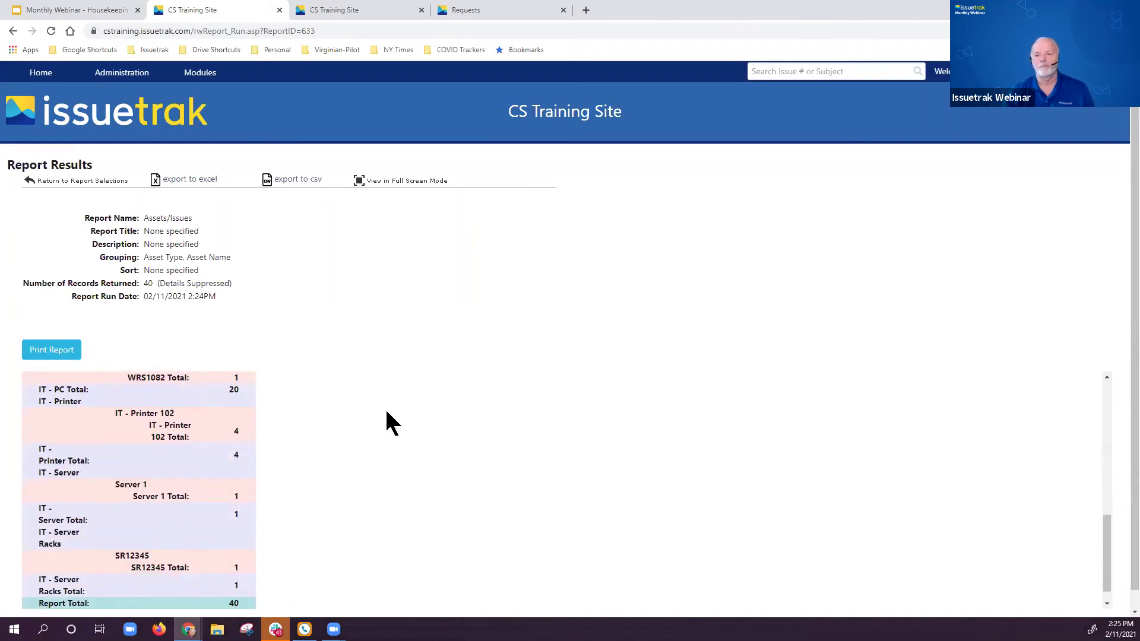
scroll(387, 412, "up", 12)
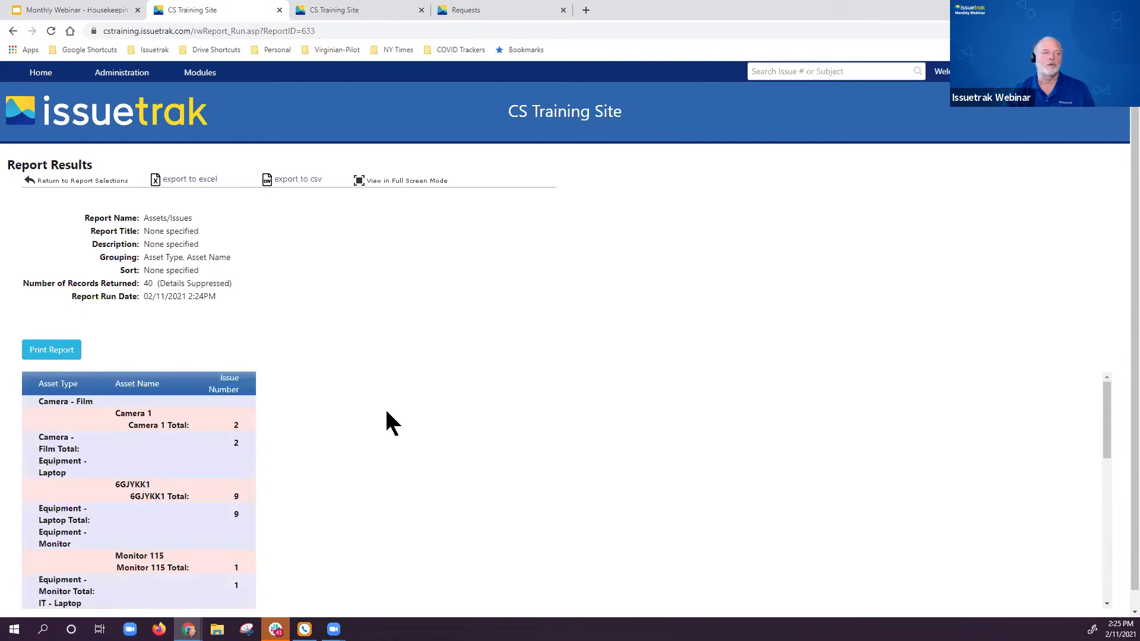
left_click(89, 181)
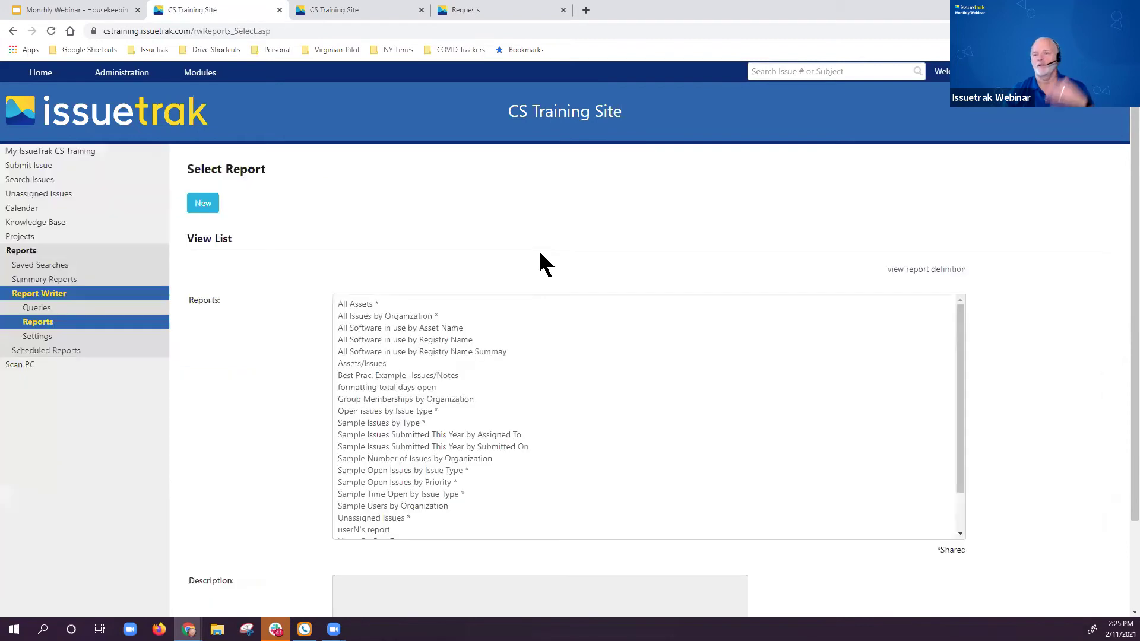
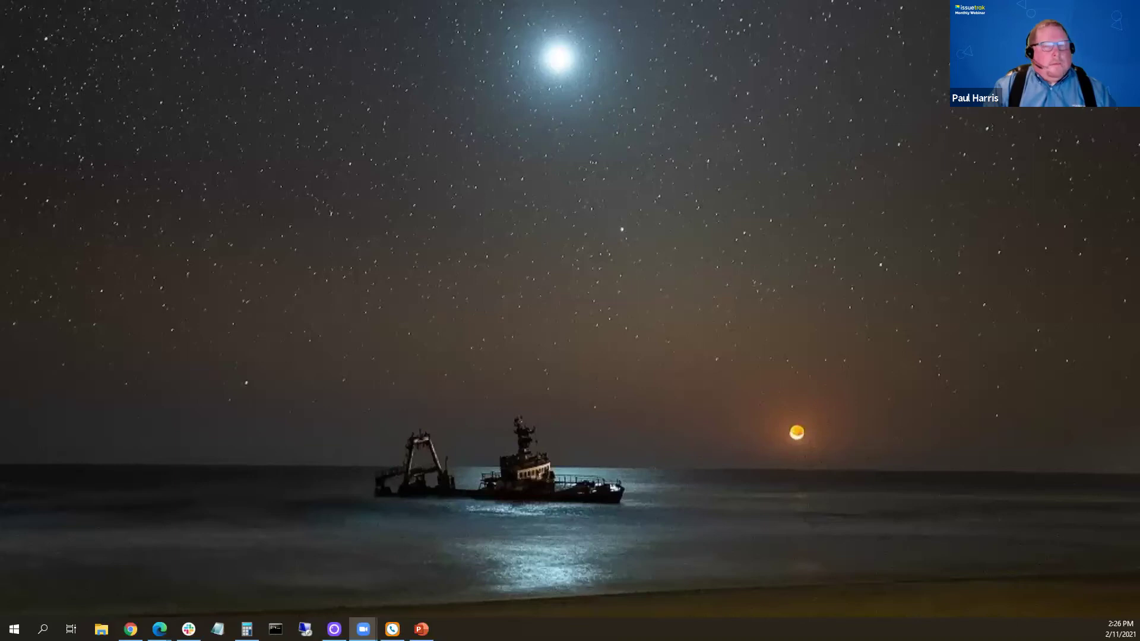
Step: Switch to the Monthly Webinar - New Capabilities presentation in the browser and present the What's New? slide with its bullets revealed
left_click_drag(808, 13, 876, 3)
left_click(879, 10)
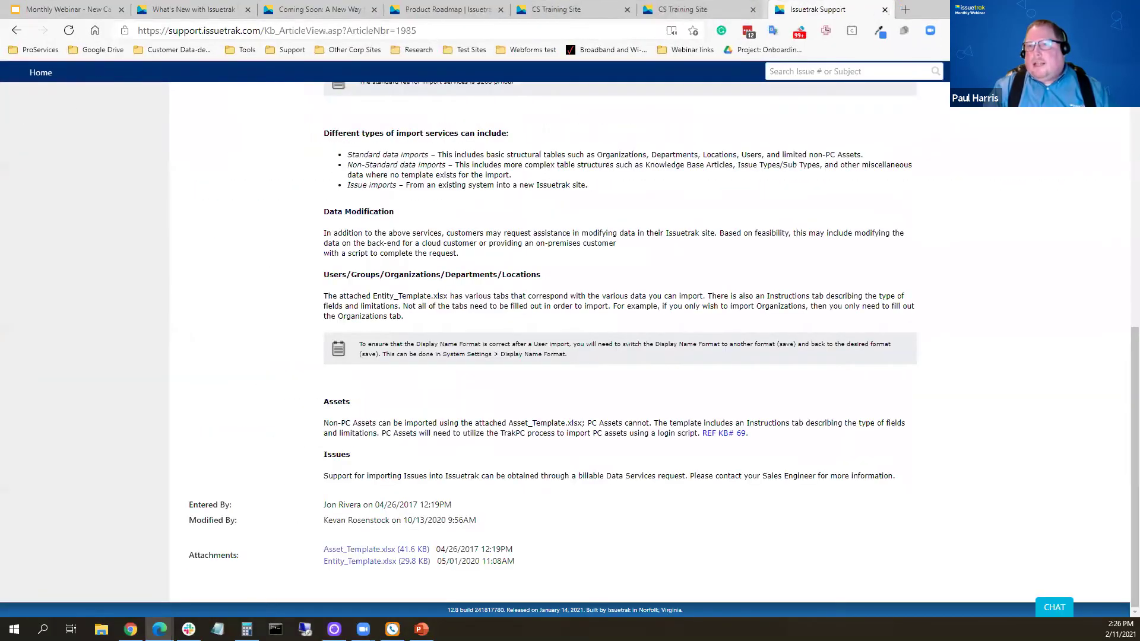
left_click(53, 13)
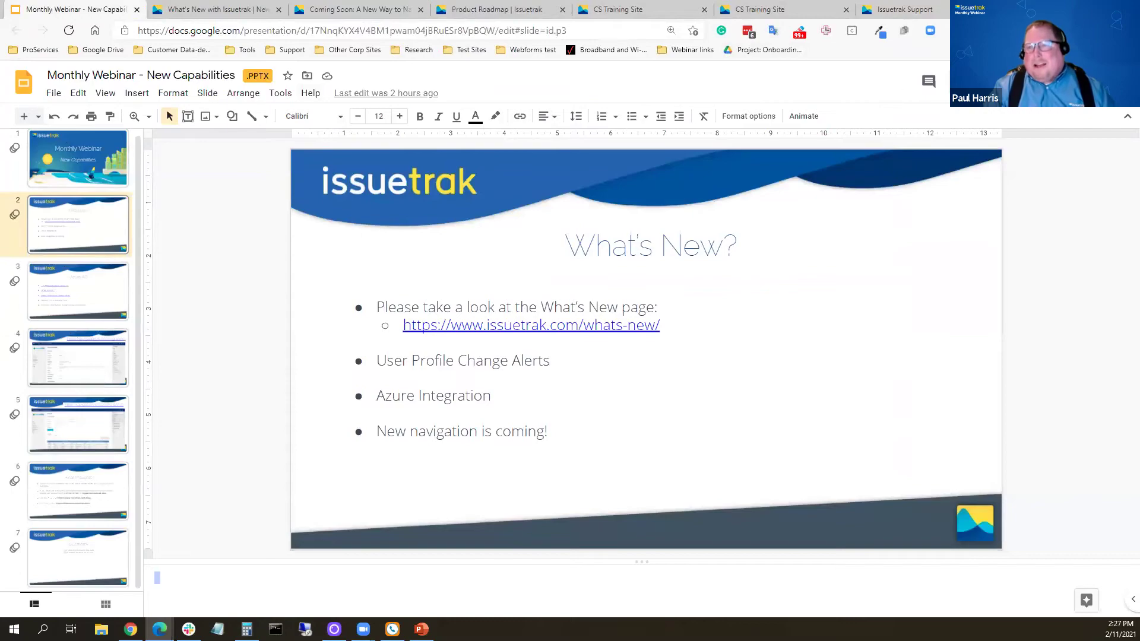
left_click(986, 81)
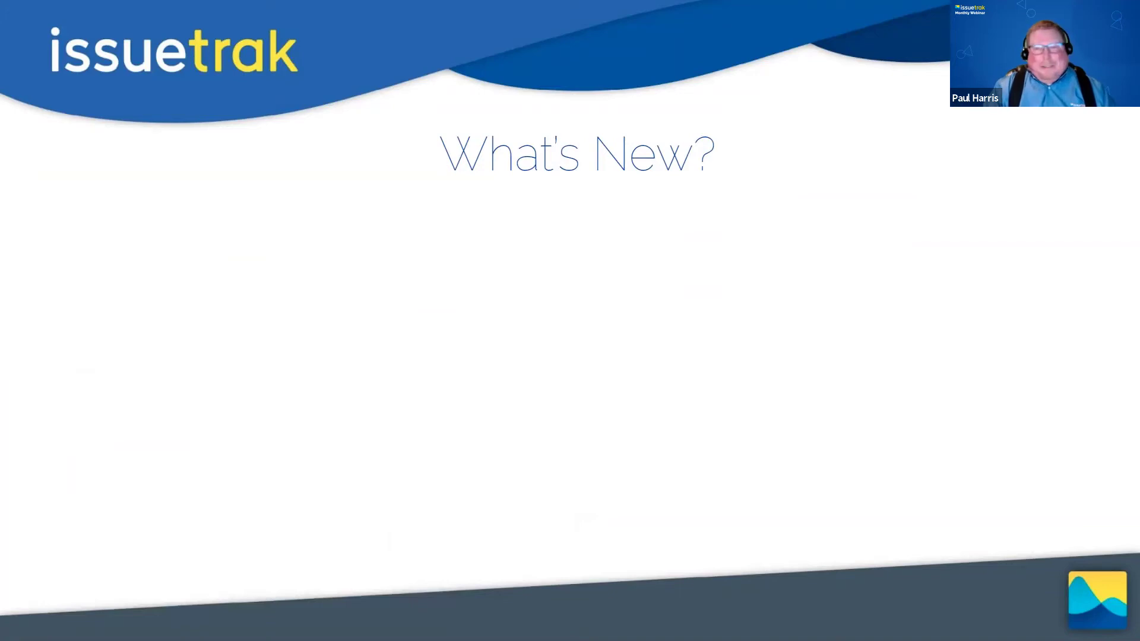
left_click(228, 313)
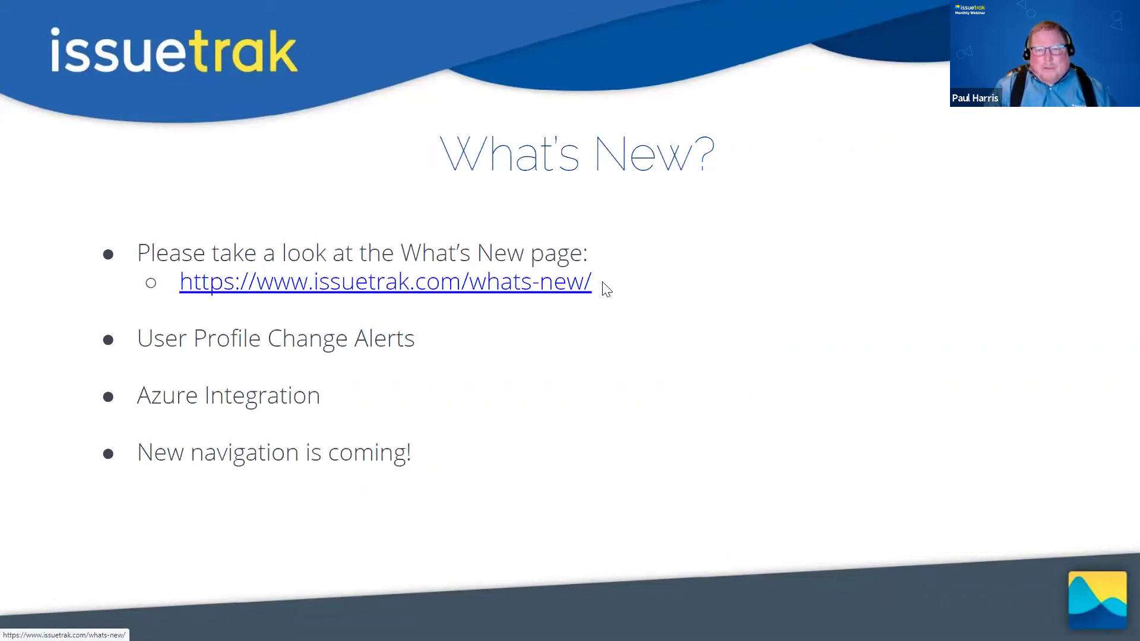
Step: Leave the slideshow to examine the What's New with Issuetrak page's Azure AD, issue screen and navigation sections, and return to the webinar presentation
key("Escape")
left_click(236, 9)
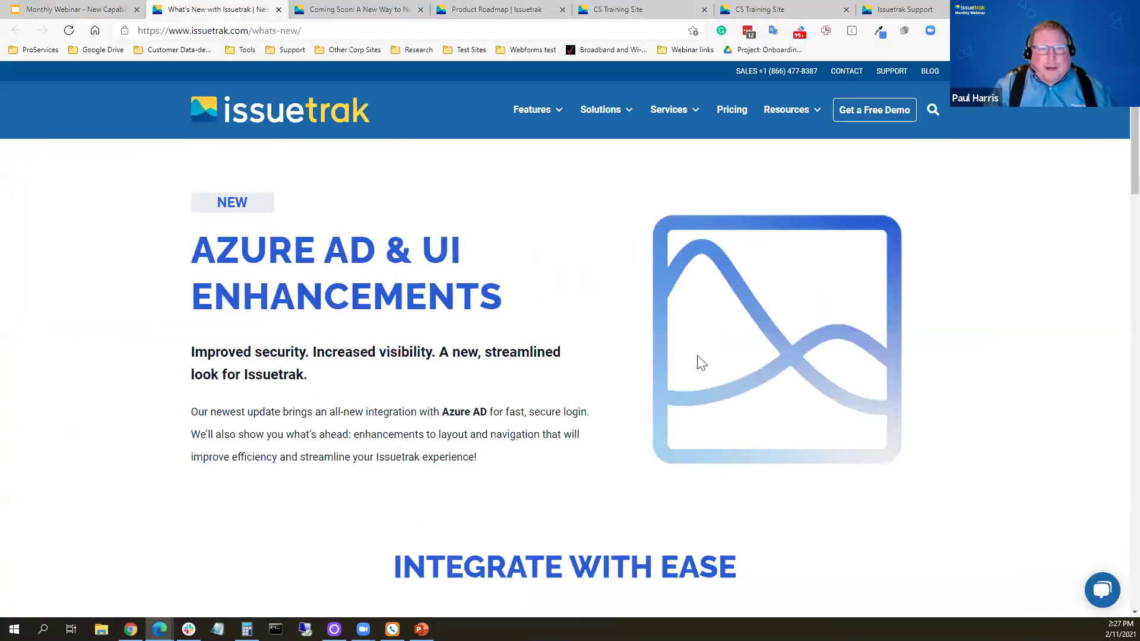
scroll(702, 362, "down", 5)
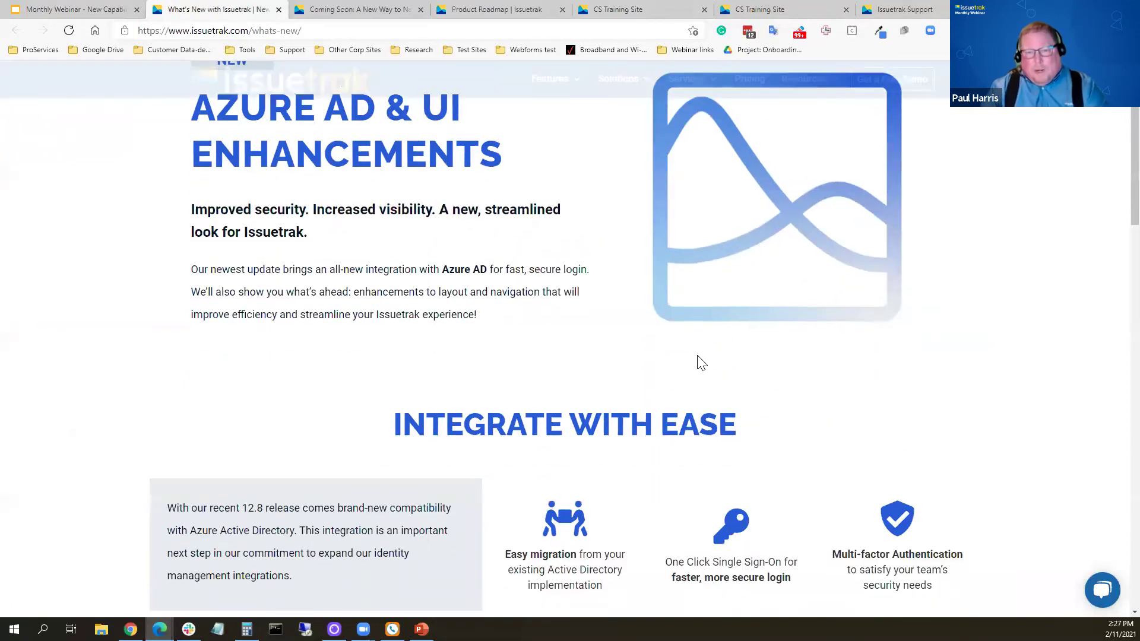
scroll(702, 362, "up", 4)
scroll(698, 356, "up", 2)
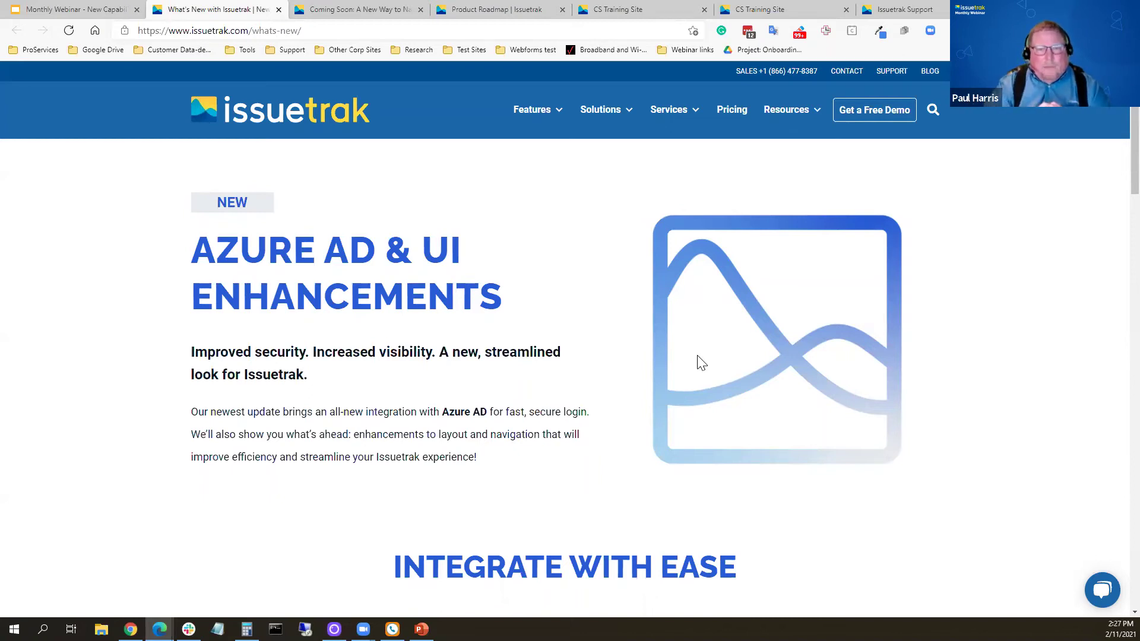
scroll(701, 363, "down", 5)
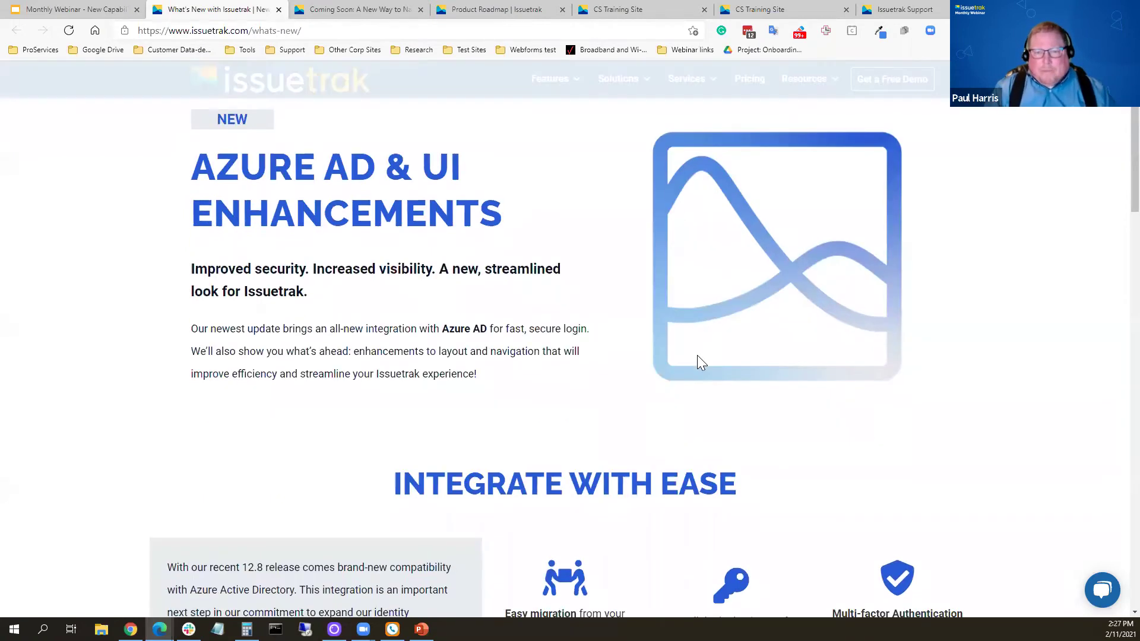
scroll(701, 364, "down", 12)
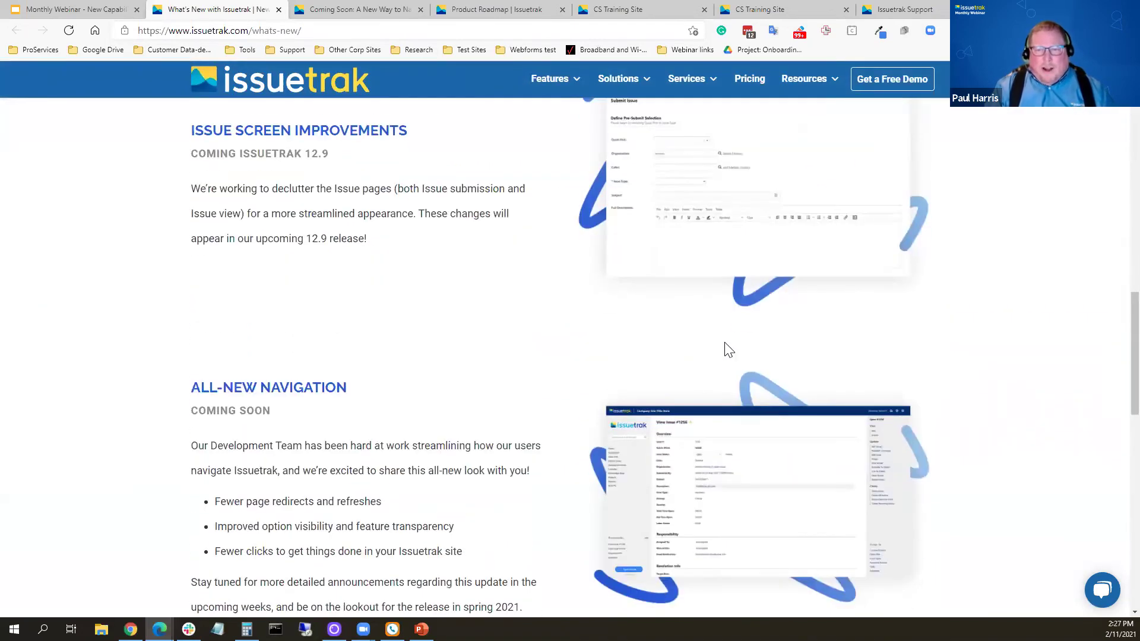
scroll(725, 348, "up", 3)
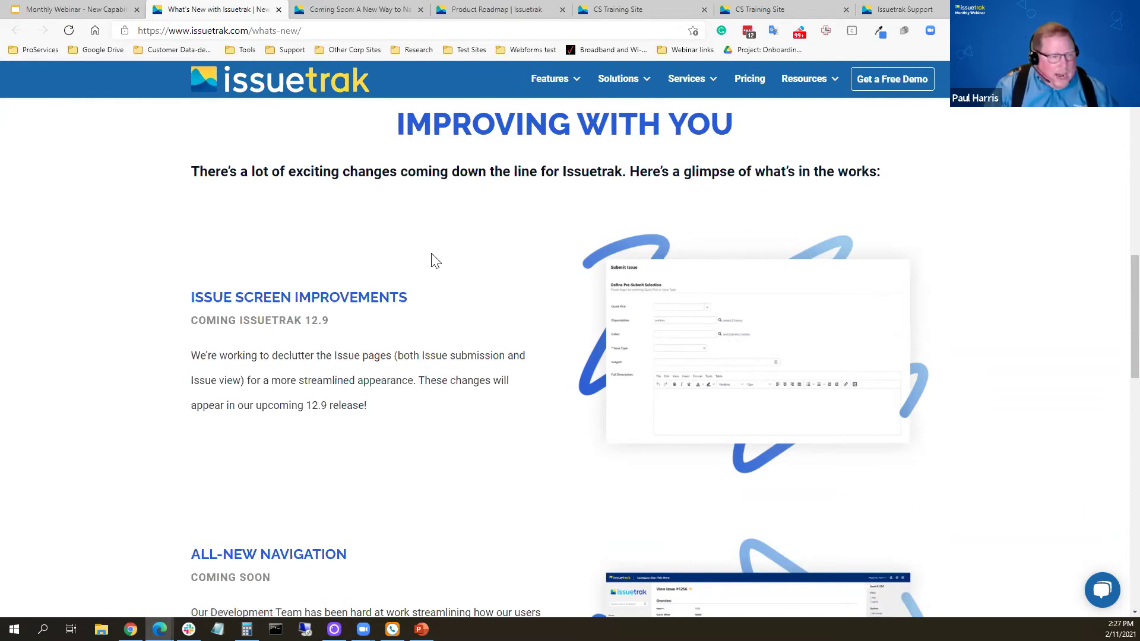
scroll(432, 256, "up", 10)
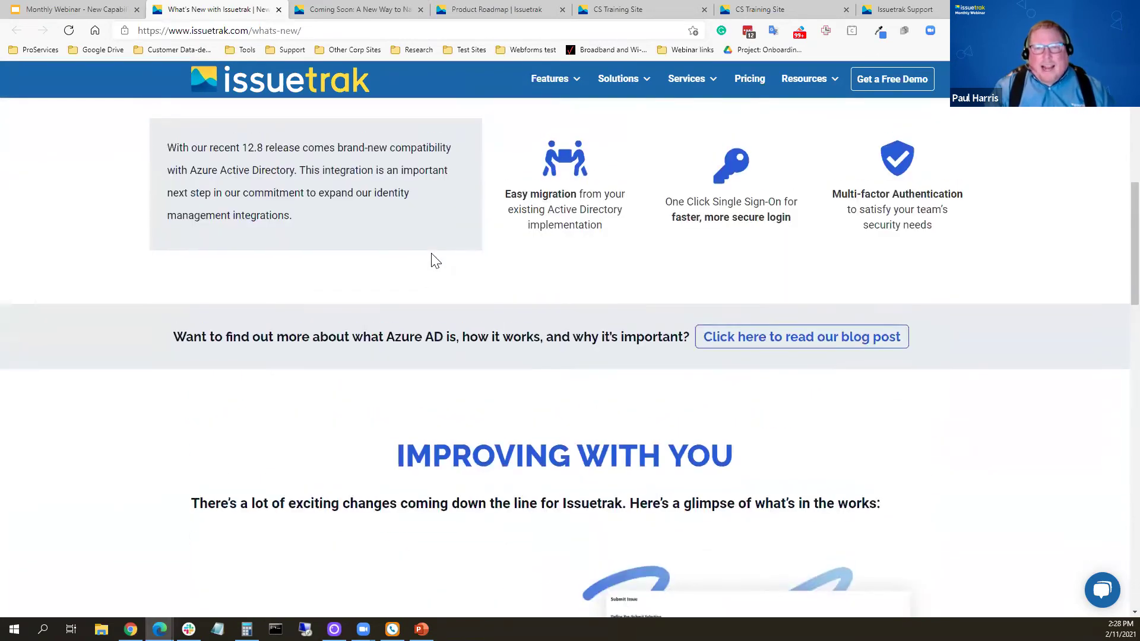
scroll(433, 254, "up", 2)
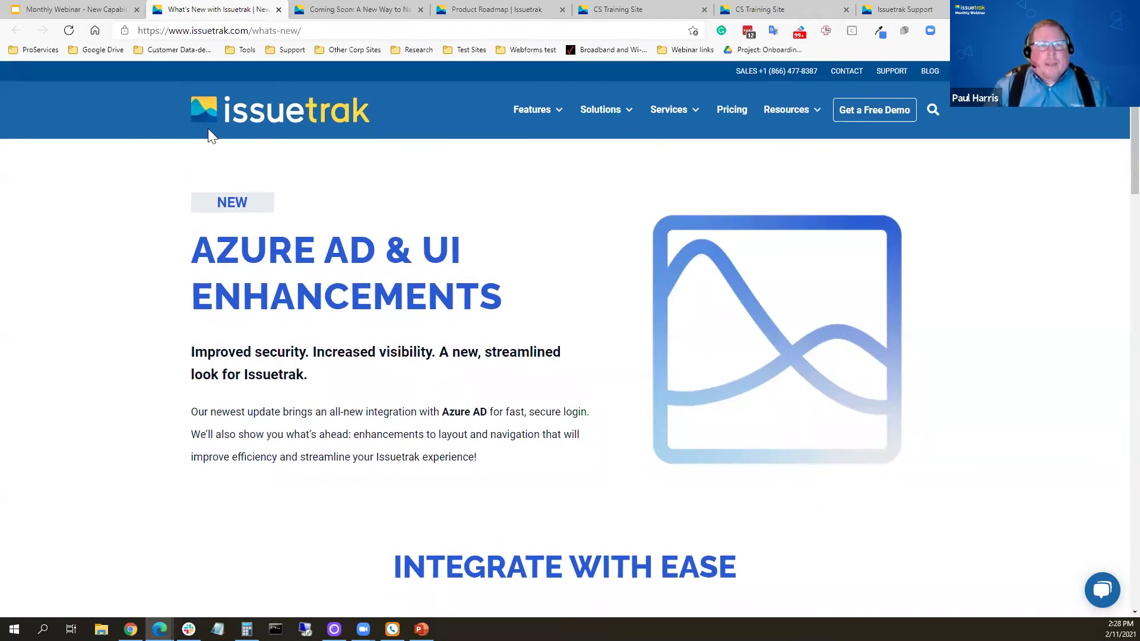
left_click(77, 12)
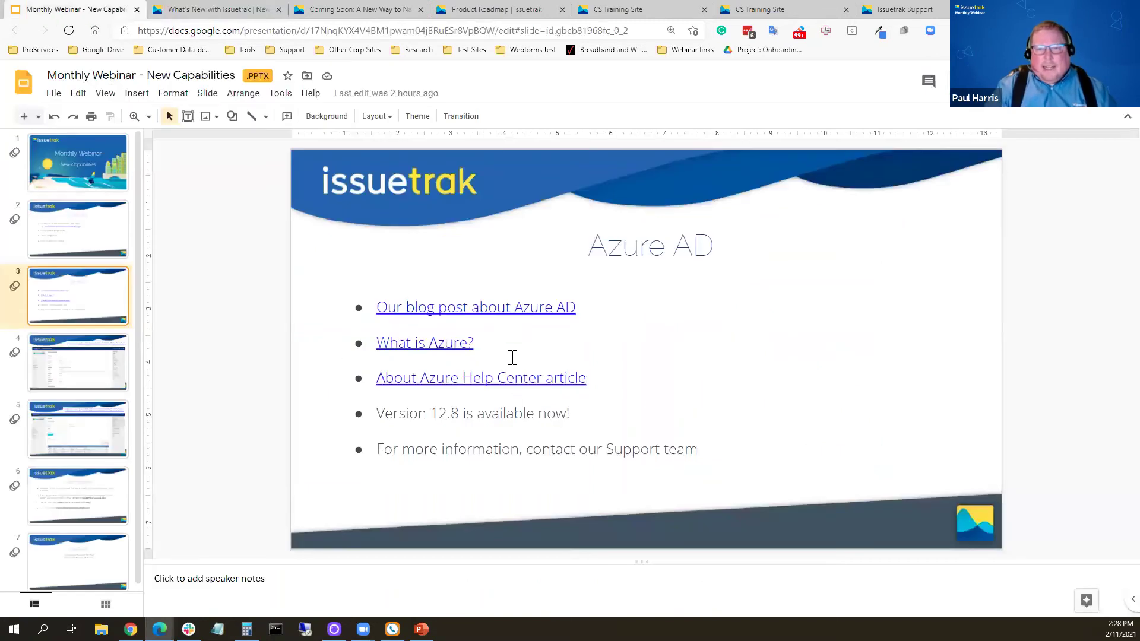